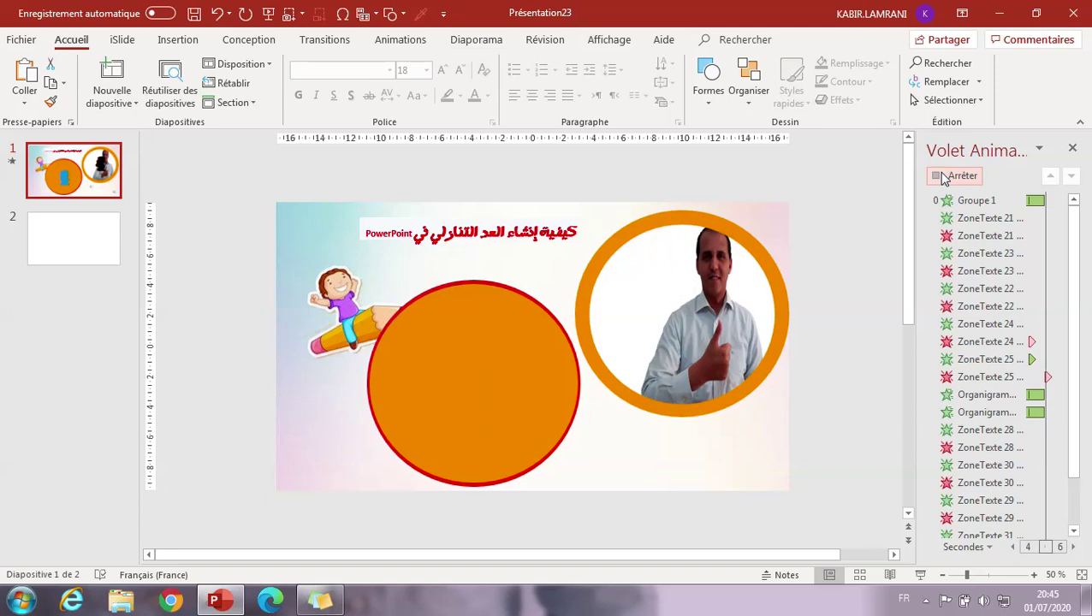
# Step: Show the blank second slide and place focus in its editing area
pyautogui.click(81, 239)
pyautogui.click(326, 273)
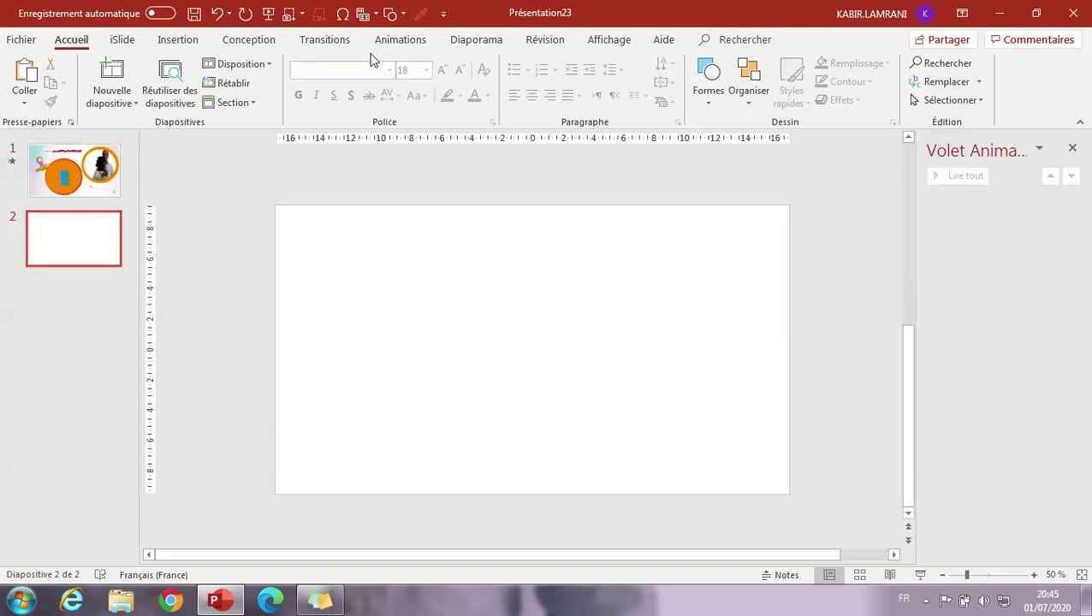
# Step: Fill the slide 2 background with light gold (Or, Accentuation4, plus clair 60 %)
pyautogui.click(241, 43)
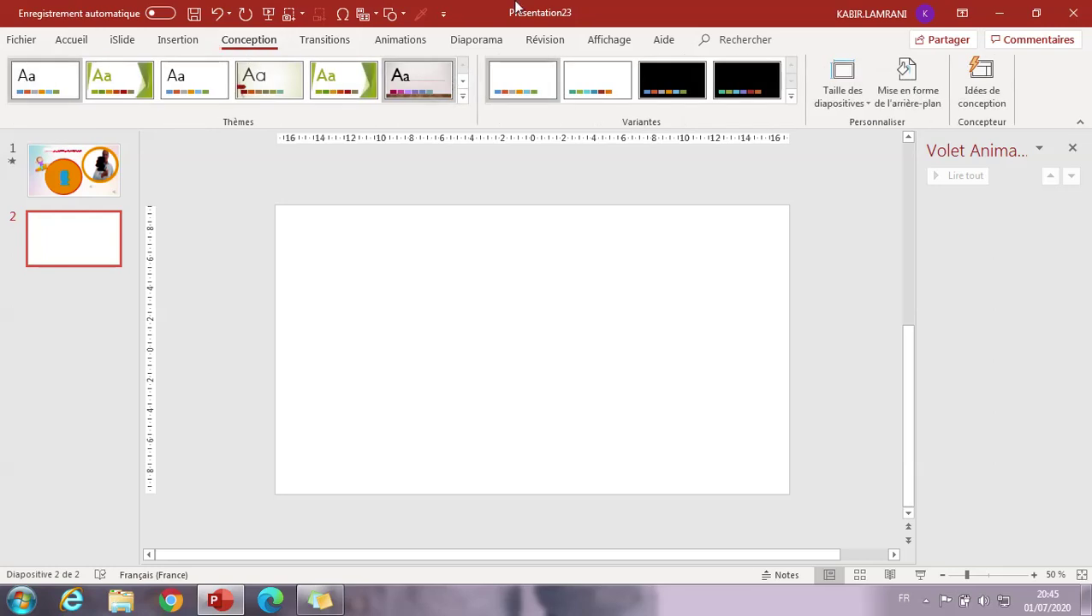
pyautogui.click(890, 104)
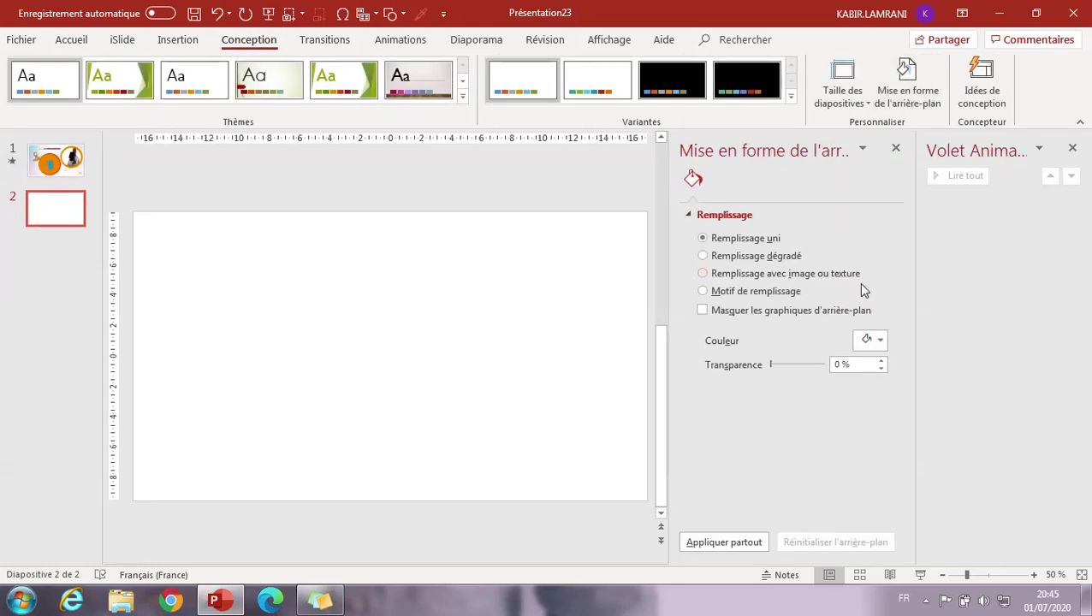
pyautogui.click(878, 340)
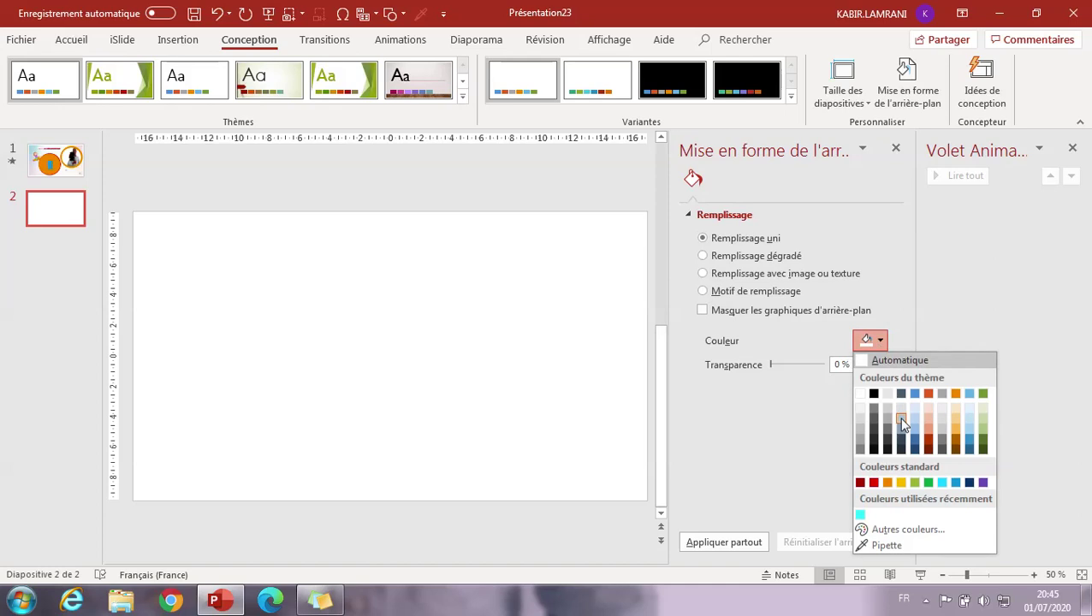
pyautogui.click(954, 417)
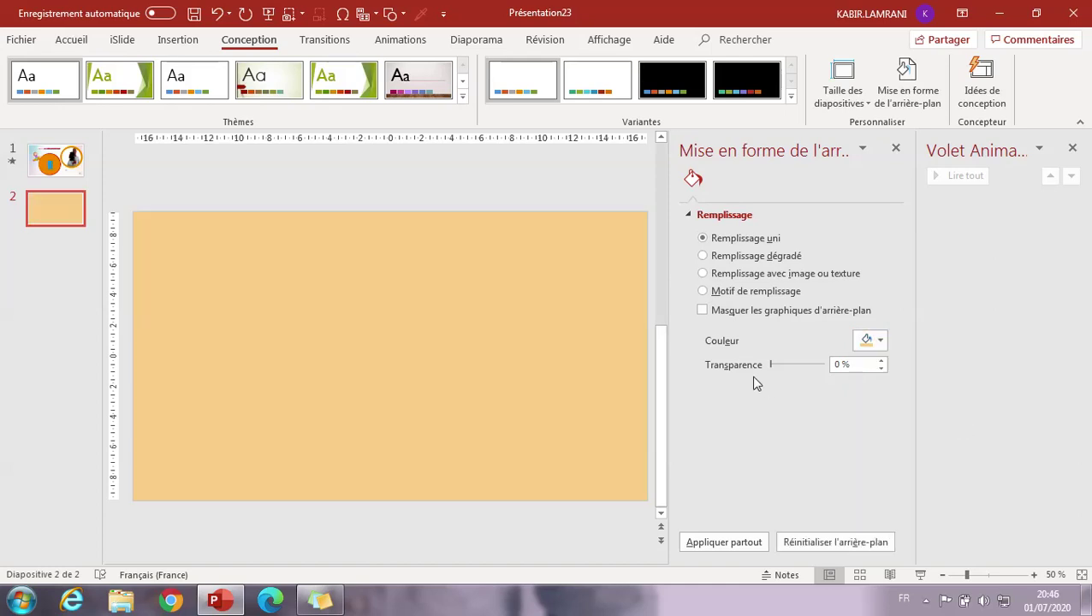
pyautogui.click(894, 150)
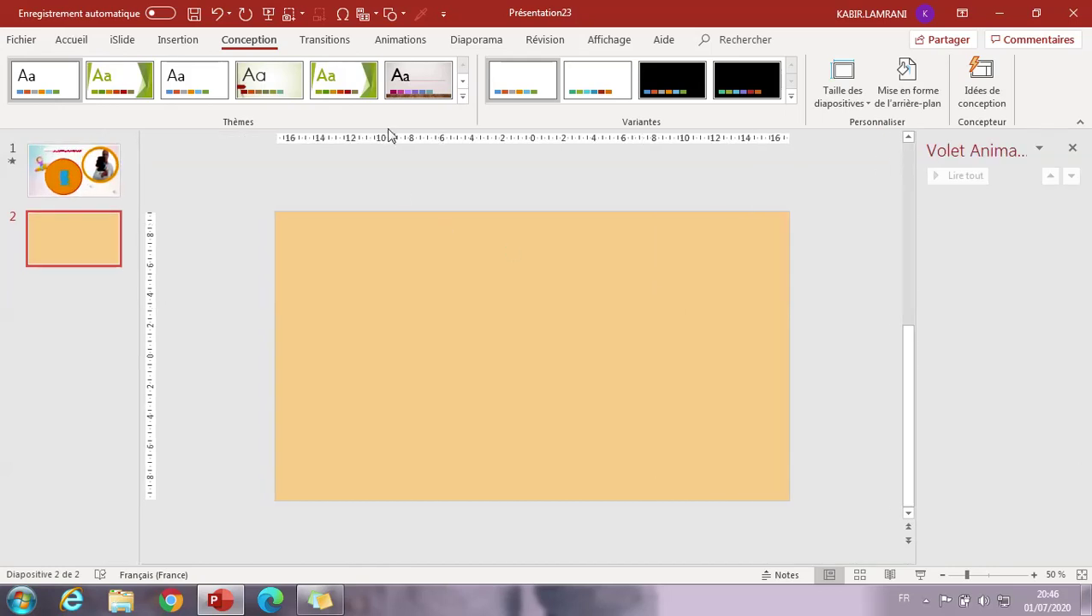
# Step: Draw a large circle with the oval shape and move it to the slide's left half
pyautogui.click(402, 15)
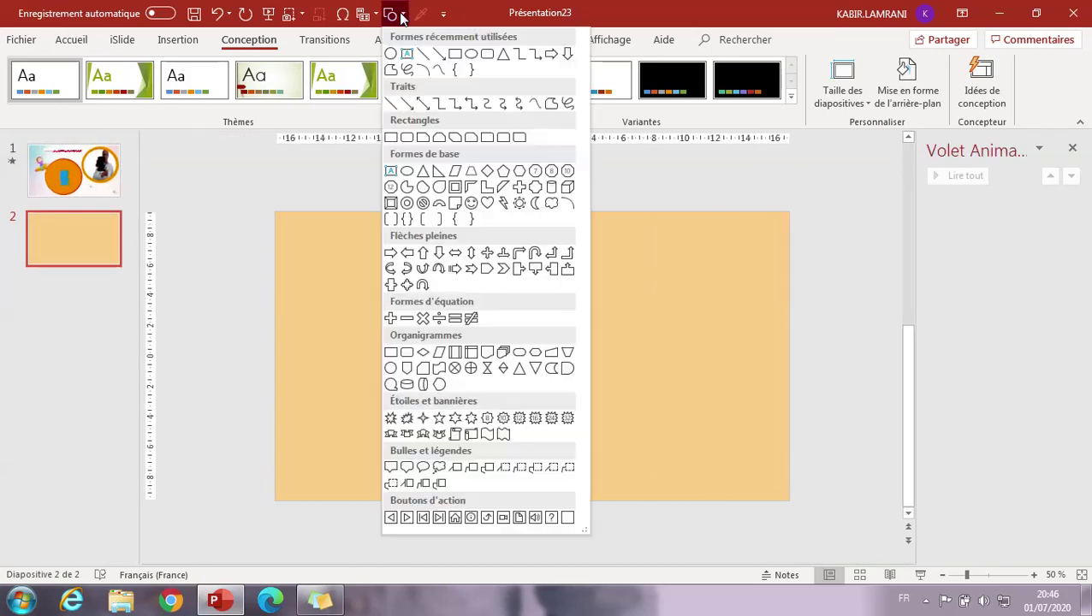
pyautogui.click(391, 54)
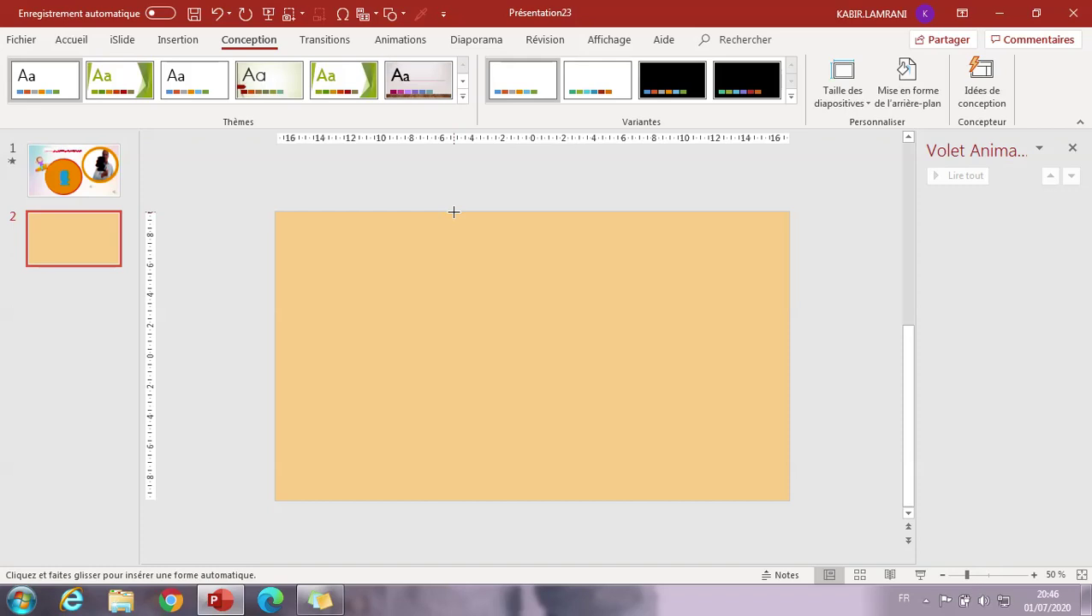
pyautogui.moveTo(412, 257)
pyautogui.mouseDown()
pyautogui.moveTo(582, 470)
pyautogui.moveTo(629, 485)
pyautogui.mouseUp()
pyautogui.moveTo(592, 409); pyautogui.dragTo(486, 383)
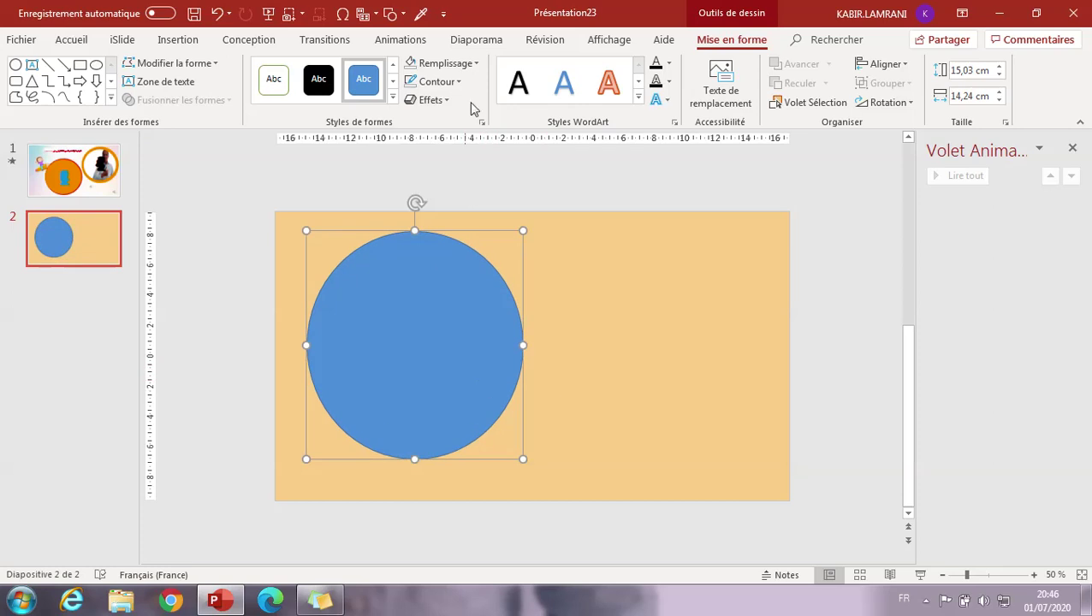
# Step: Fill the circle with standard yellow (Jaune), then deselect it
pyautogui.click(476, 65)
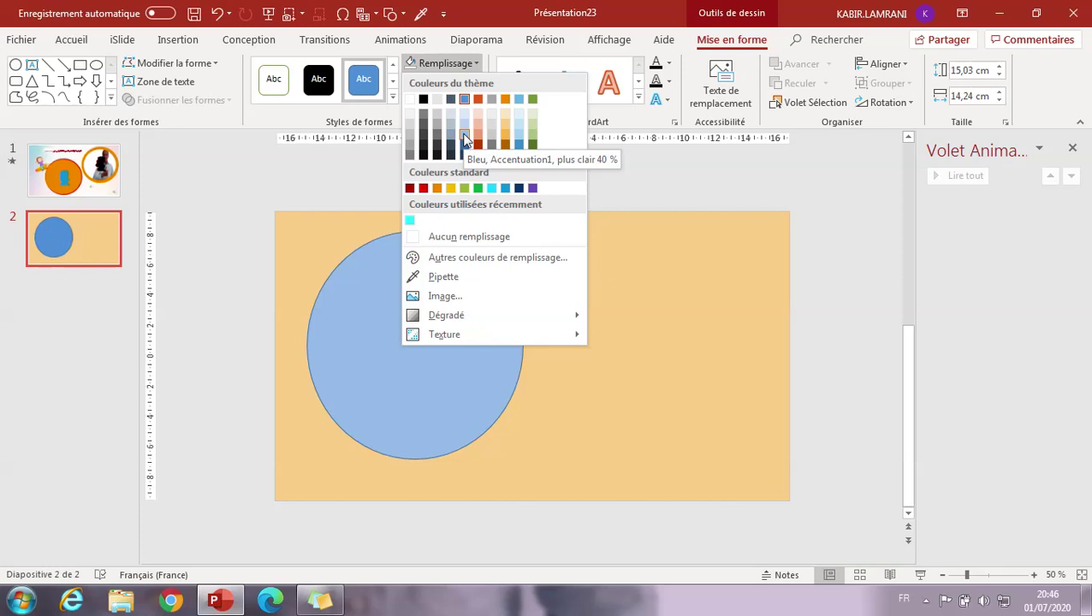
pyautogui.click(451, 187)
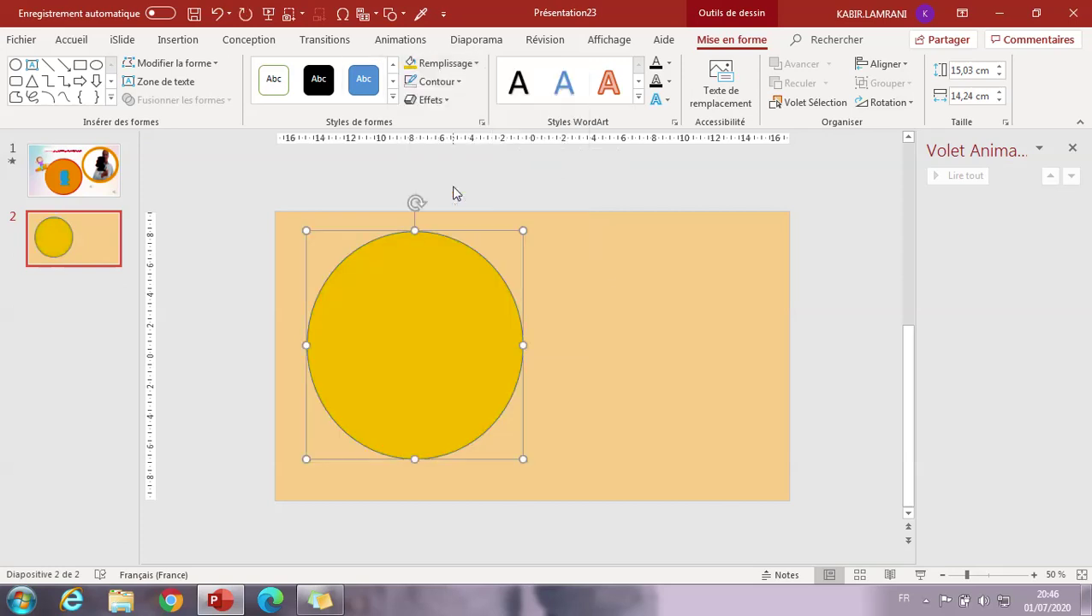
pyautogui.click(558, 264)
# Step: Draw a second oval and move it over the yellow circle
pyautogui.click(398, 18)
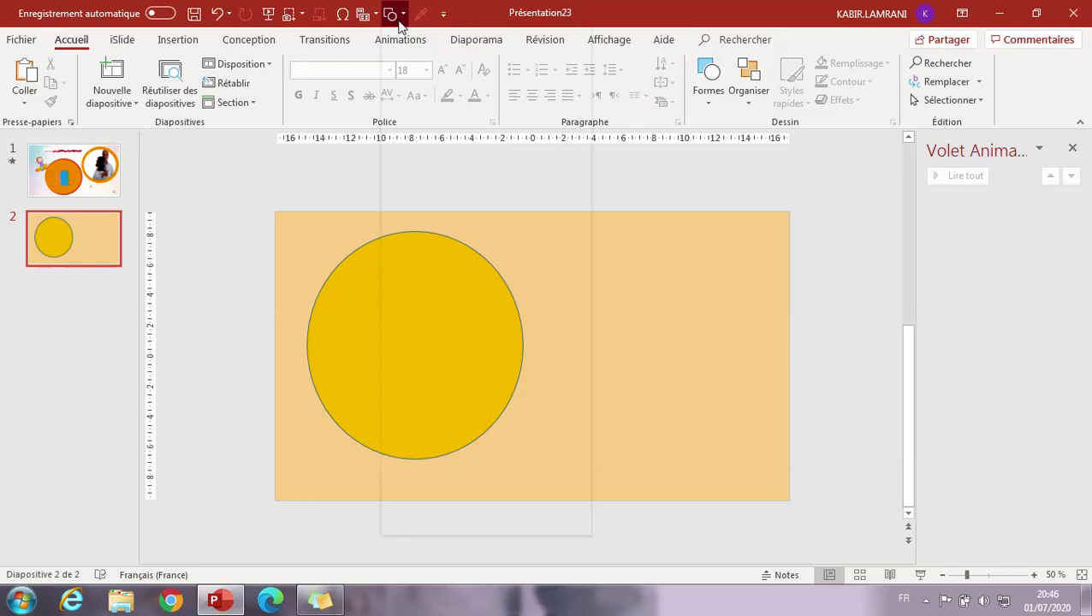
pyautogui.click(391, 54)
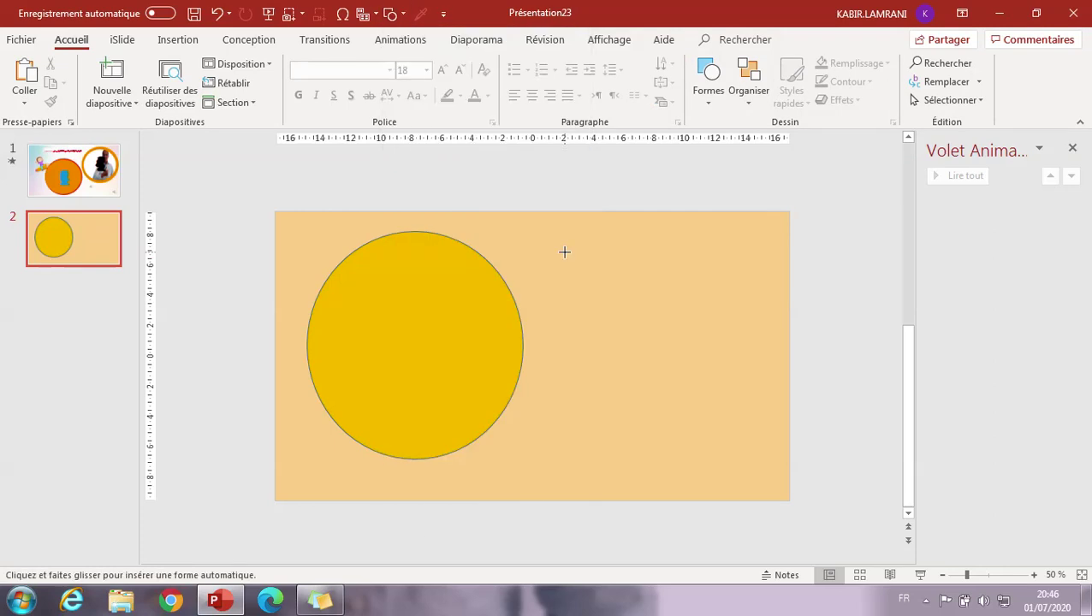
pyautogui.moveTo(391, 242); pyautogui.dragTo(566, 465)
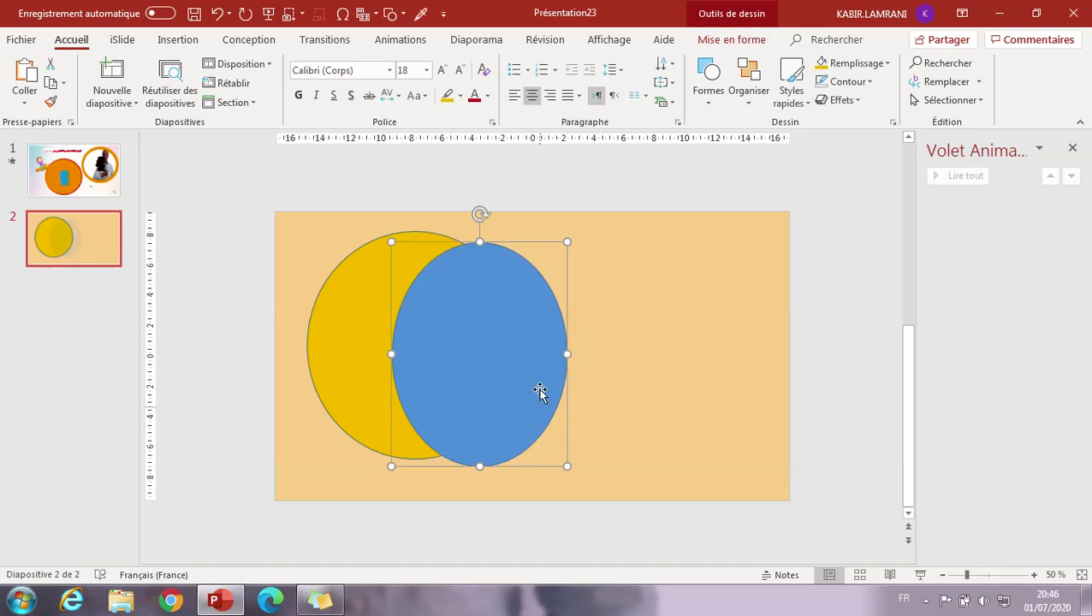
pyautogui.moveTo(536, 373)
pyautogui.mouseDown()
pyautogui.moveTo(468, 372)
pyautogui.moveTo(514, 348)
pyautogui.mouseUp()
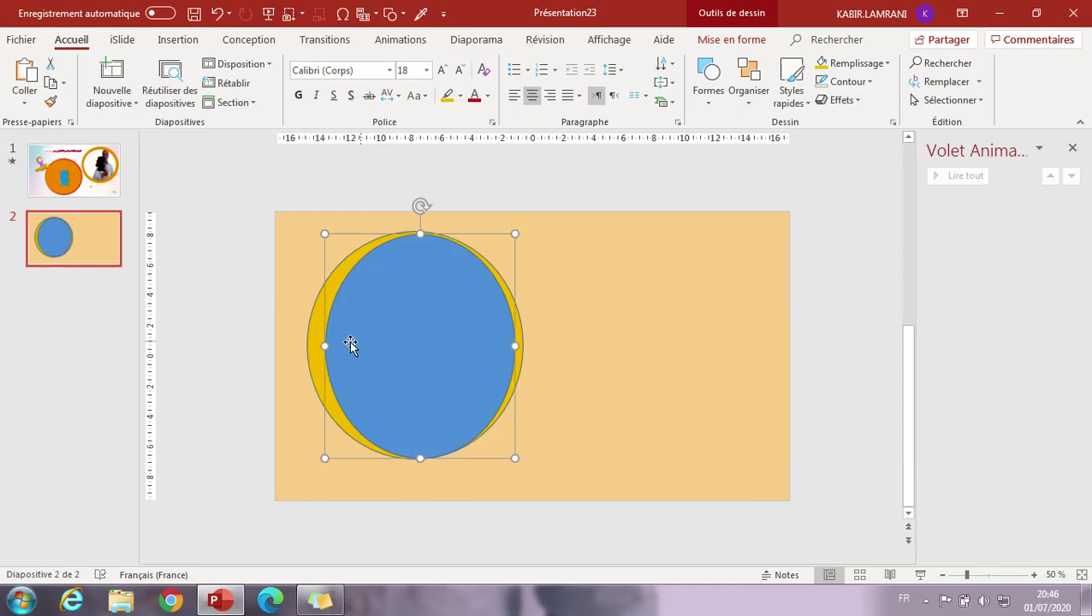
# Step: Resize the blue oval to leave a thin yellow rim, then select both circles
pyautogui.moveTo(323, 346); pyautogui.dragTo(310, 347)
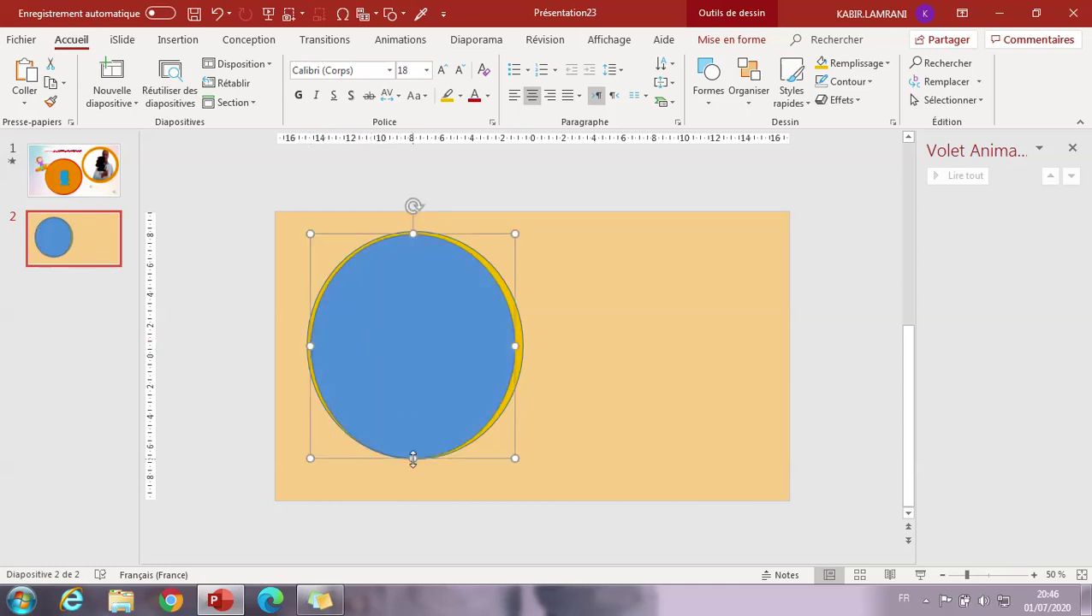
pyautogui.moveTo(412, 459); pyautogui.dragTo(412, 454)
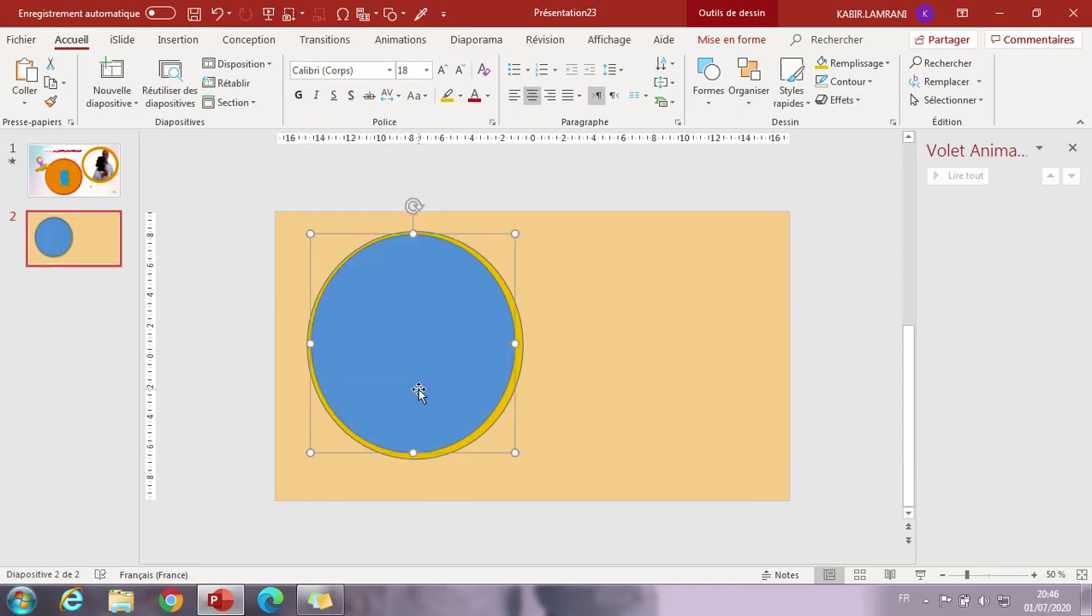
pyautogui.press('Escape')
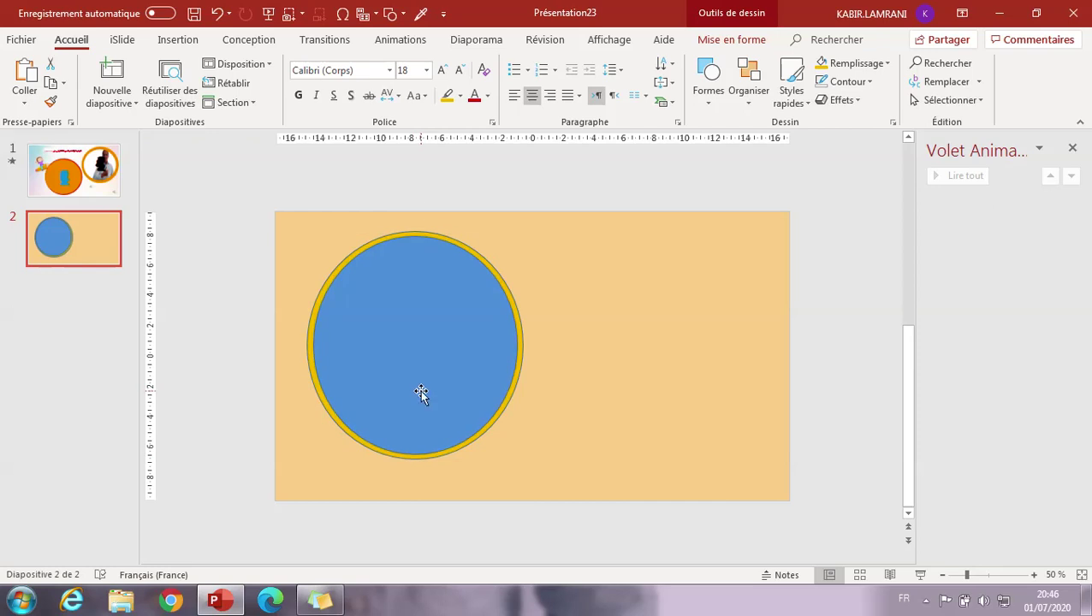
pyautogui.click(420, 390)
pyautogui.moveTo(288, 223); pyautogui.dragTo(588, 501)
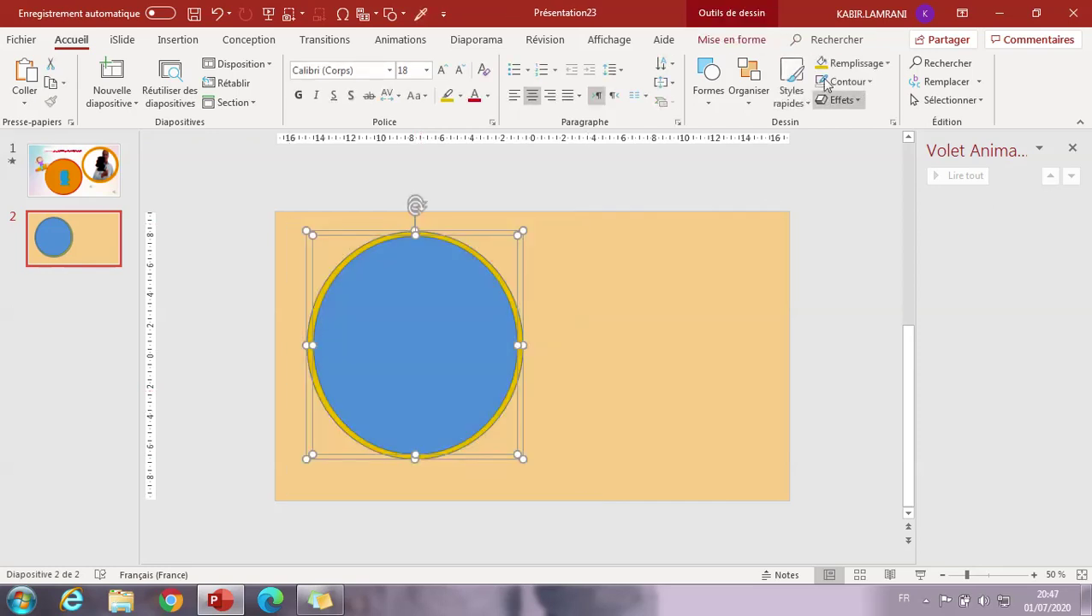
# Step: Align the two circles with Centrer and Aligner au milieu, then set both to Sans contour
pyautogui.click(756, 43)
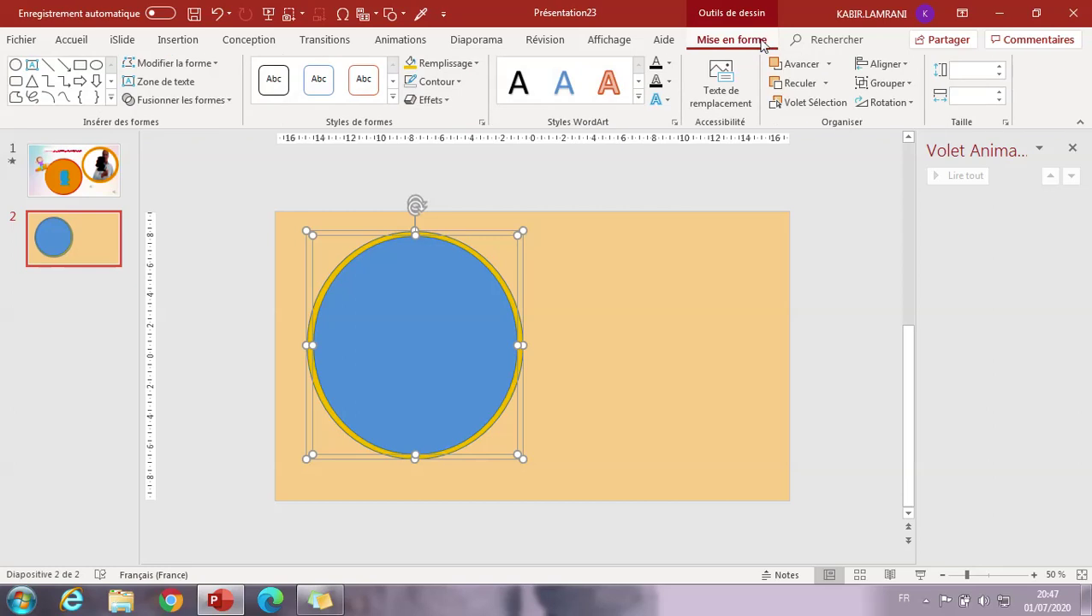
pyautogui.click(869, 65)
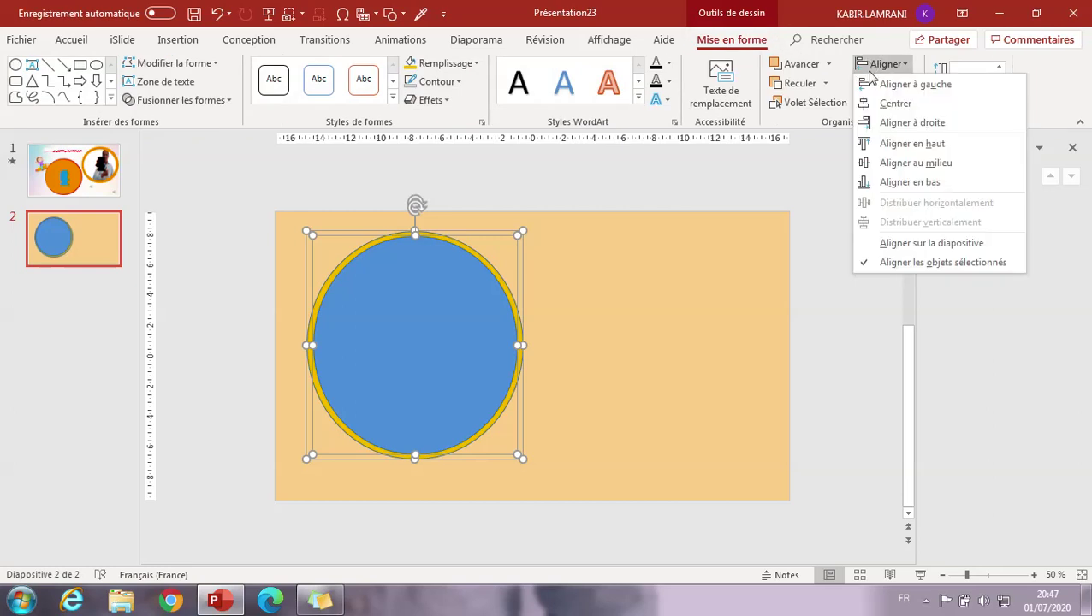
pyautogui.click(877, 103)
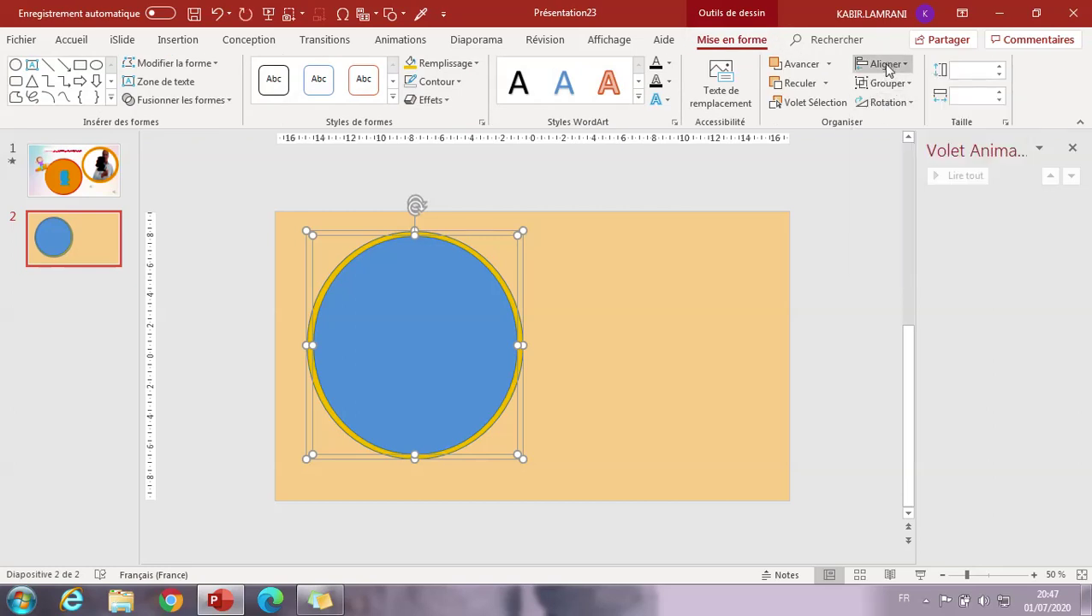
pyautogui.click(881, 64)
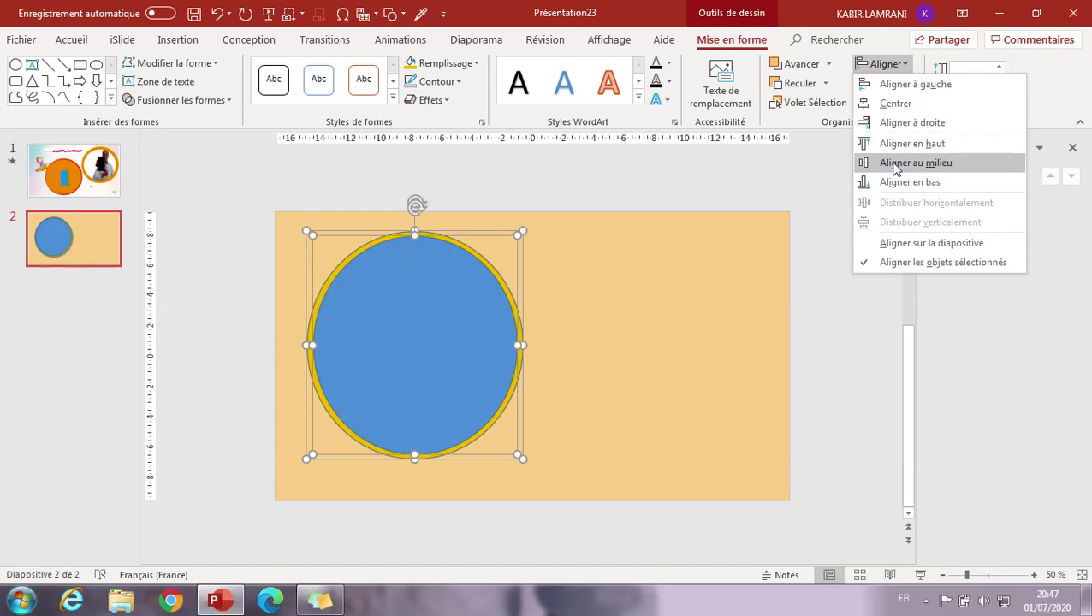
pyautogui.click(895, 168)
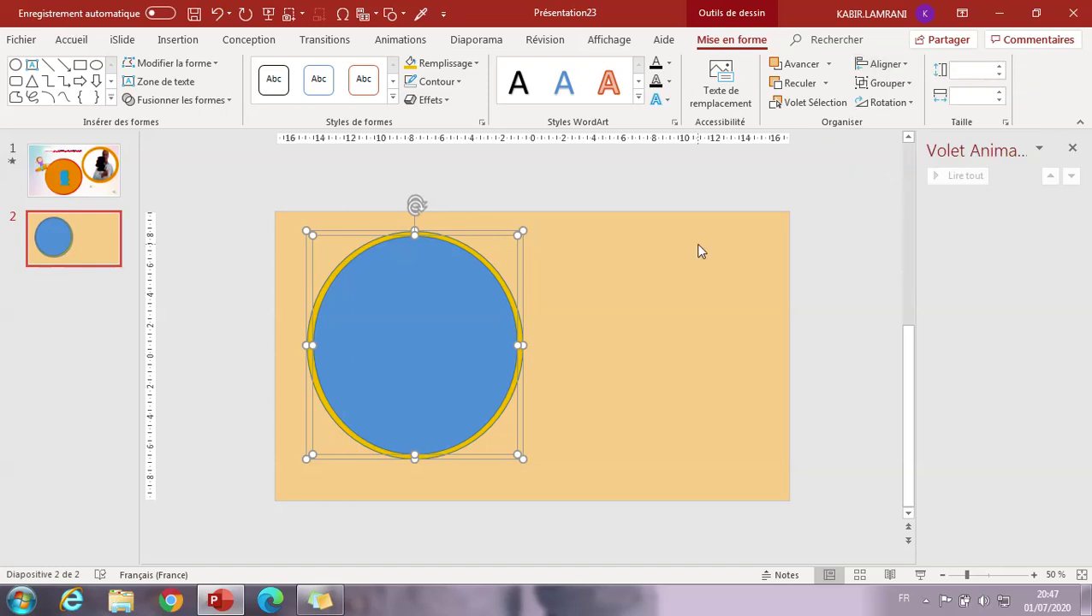
pyautogui.click(456, 82)
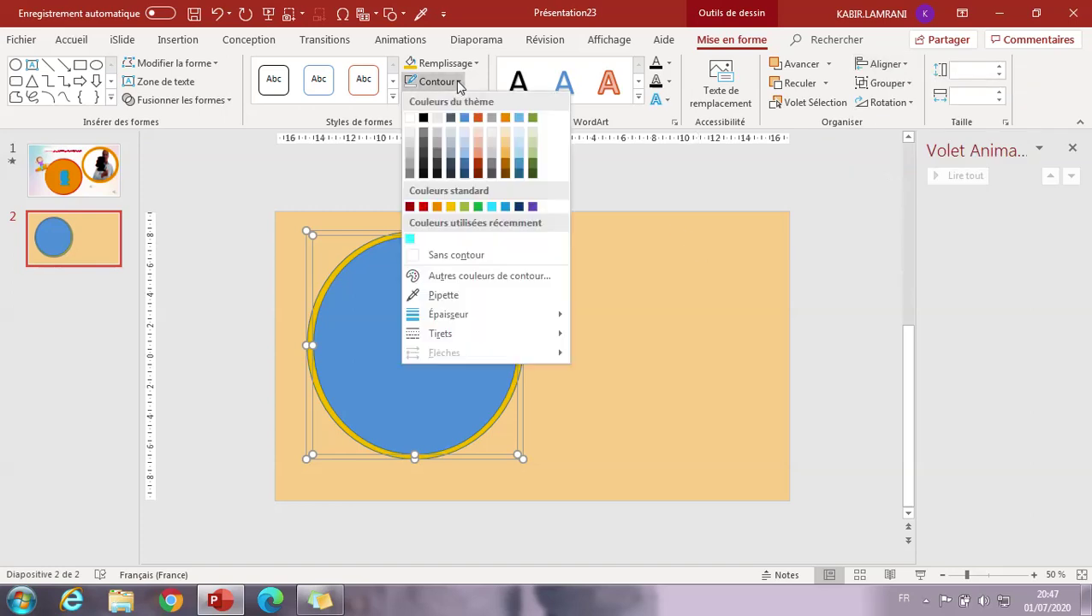
pyautogui.click(459, 260)
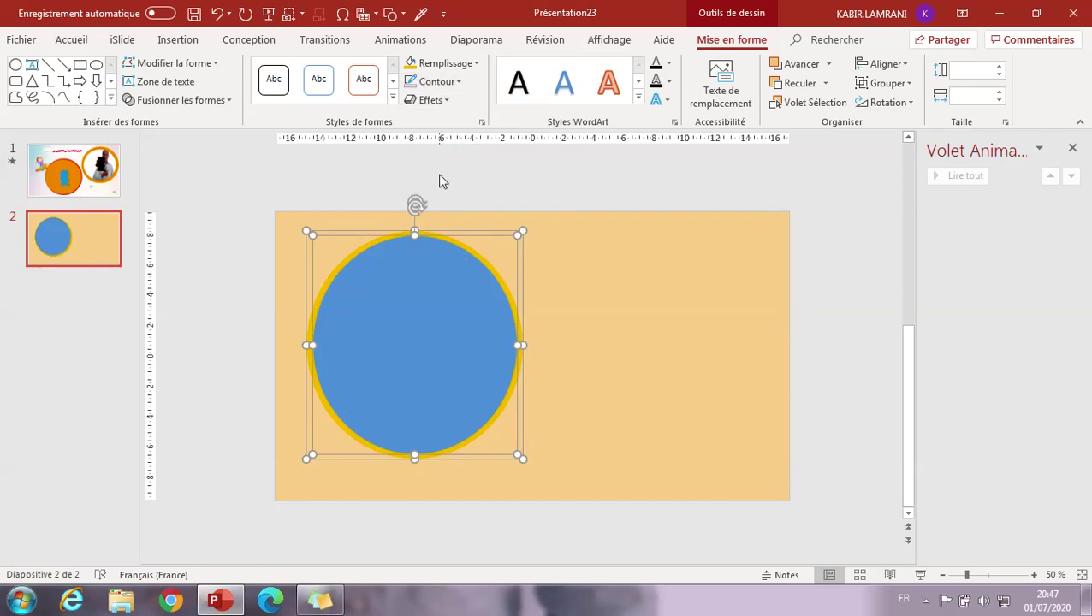
# Step: Apply the Roue (Wheel) entrance animation to the circles and open the second effect's menu
pyautogui.click(392, 41)
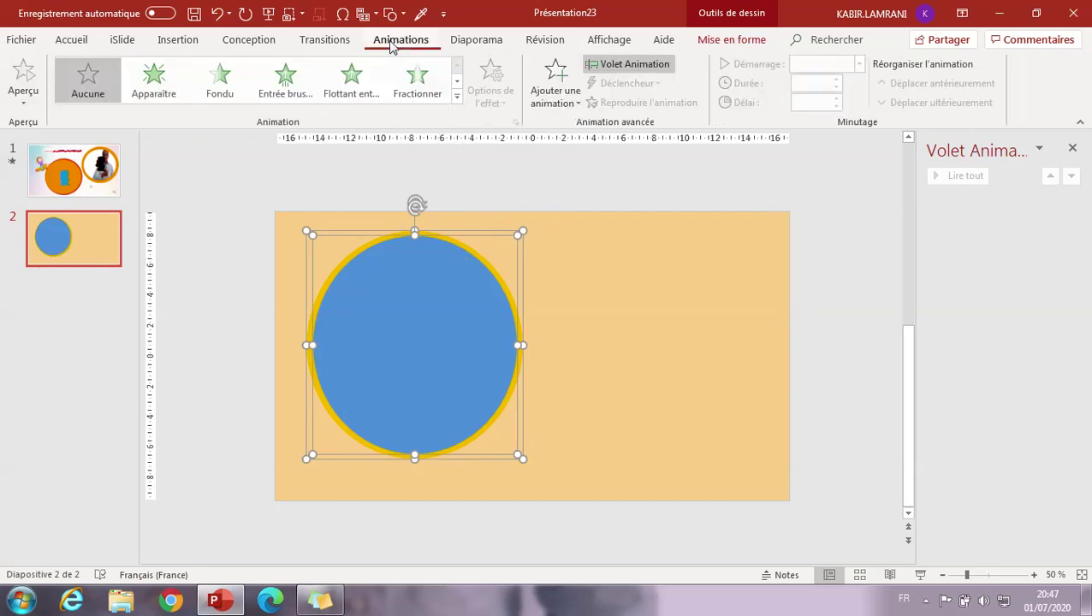
pyautogui.click(457, 80)
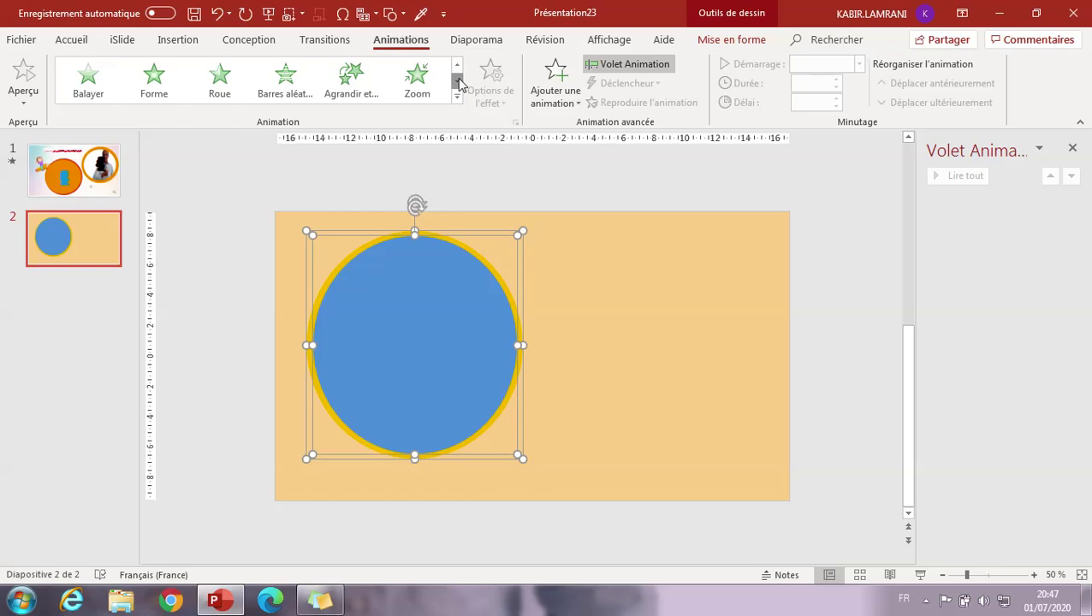
pyautogui.click(219, 86)
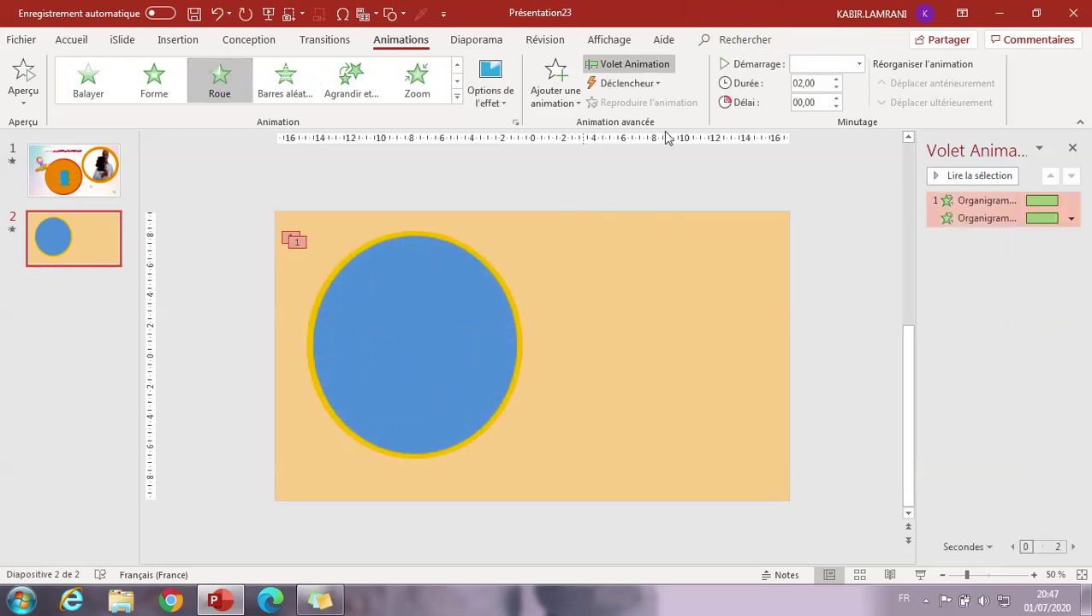
pyautogui.click(1070, 218)
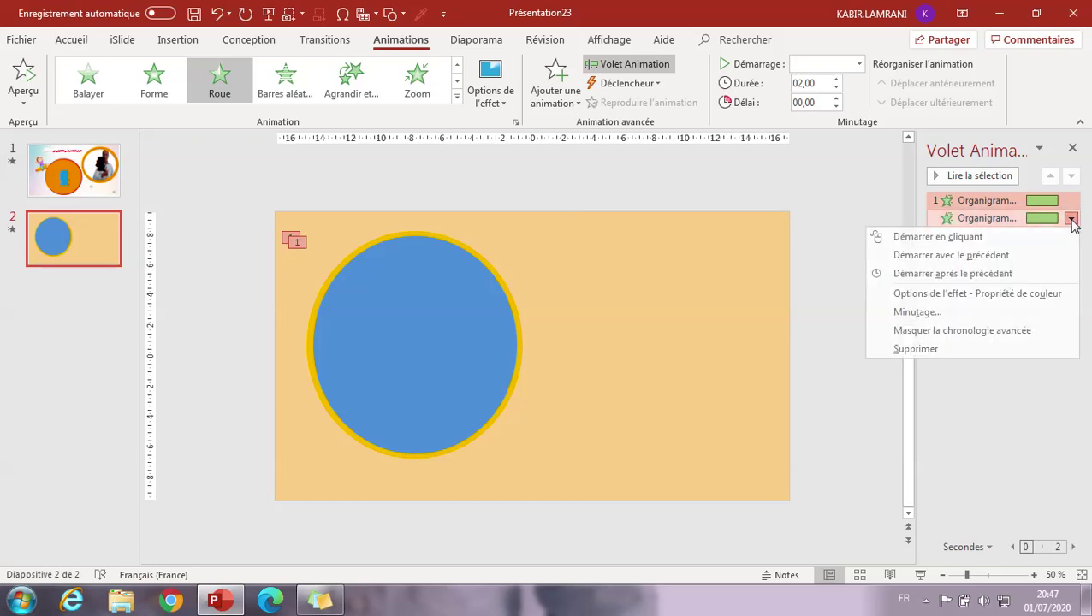
# Step: Set the second Wheel animation to 1 second (rapide), repeating 5 times
pyautogui.click(1035, 317)
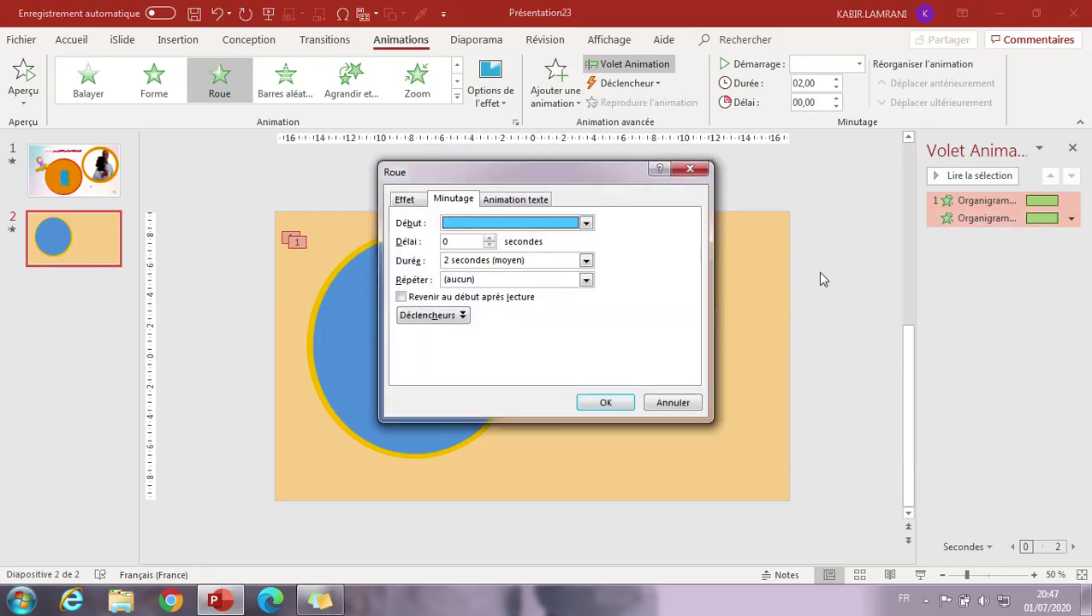
pyautogui.click(586, 261)
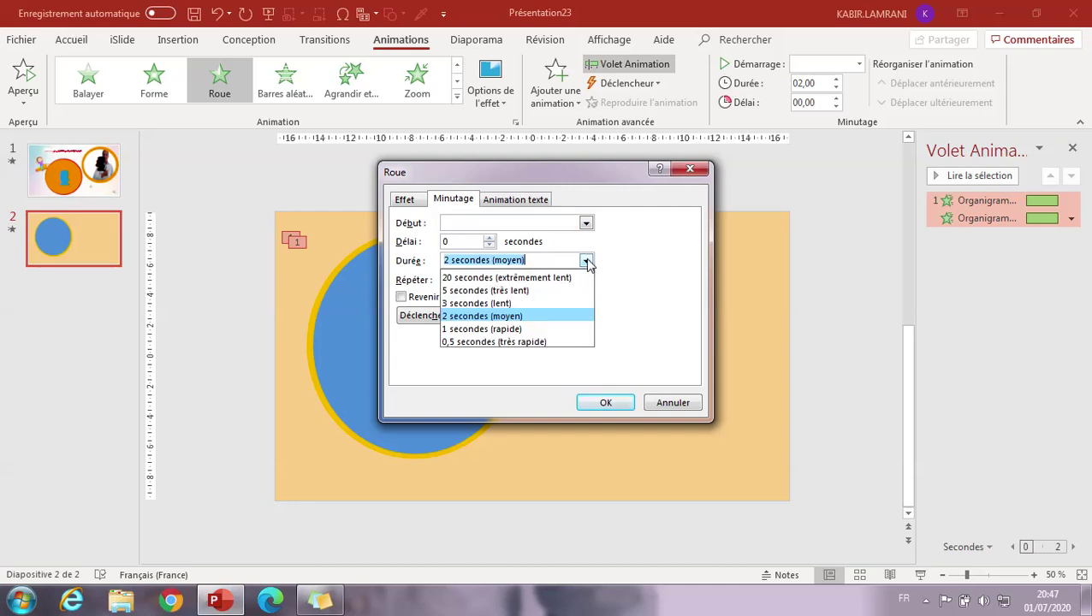
pyautogui.click(573, 330)
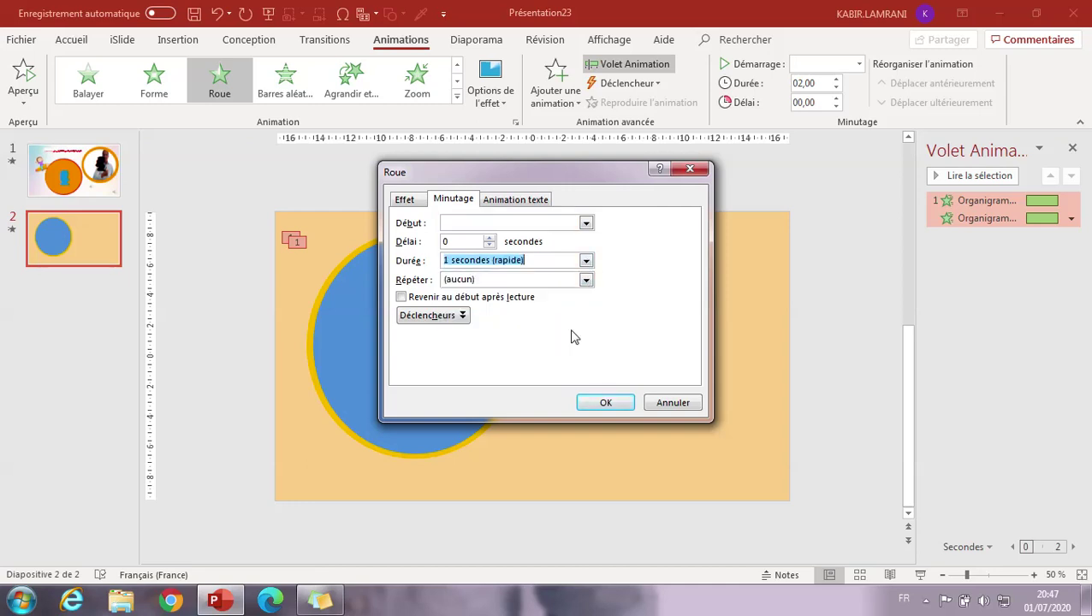
pyautogui.click(587, 280)
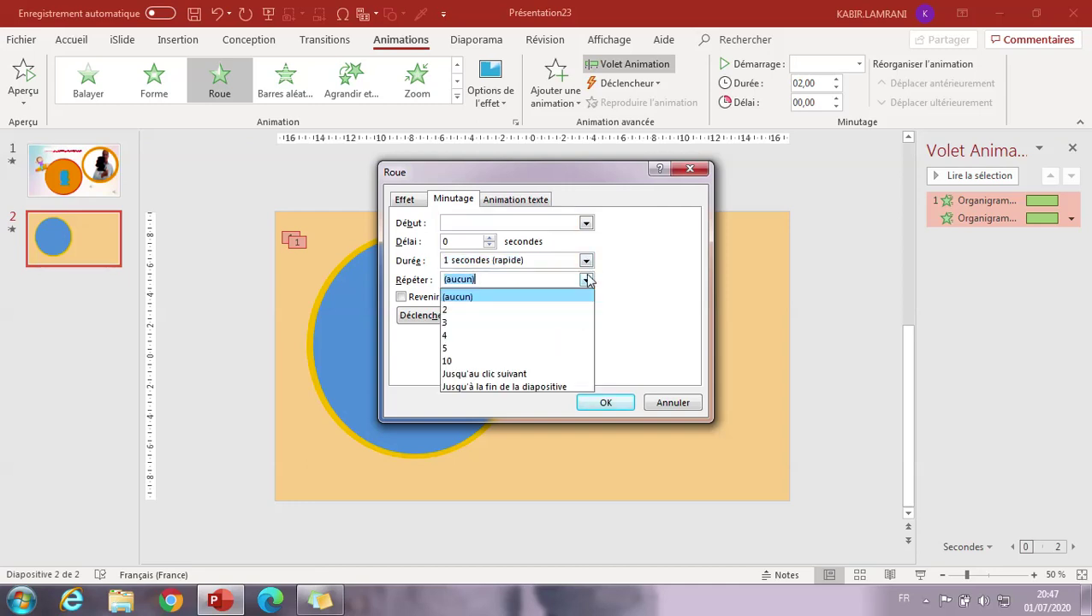
pyautogui.click(573, 346)
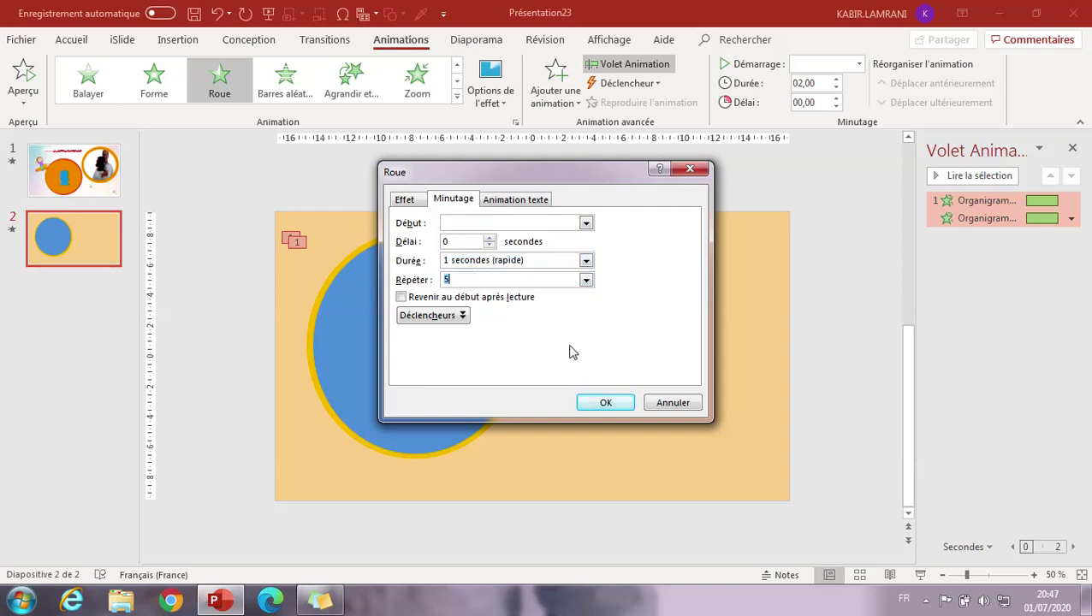
pyautogui.click(605, 402)
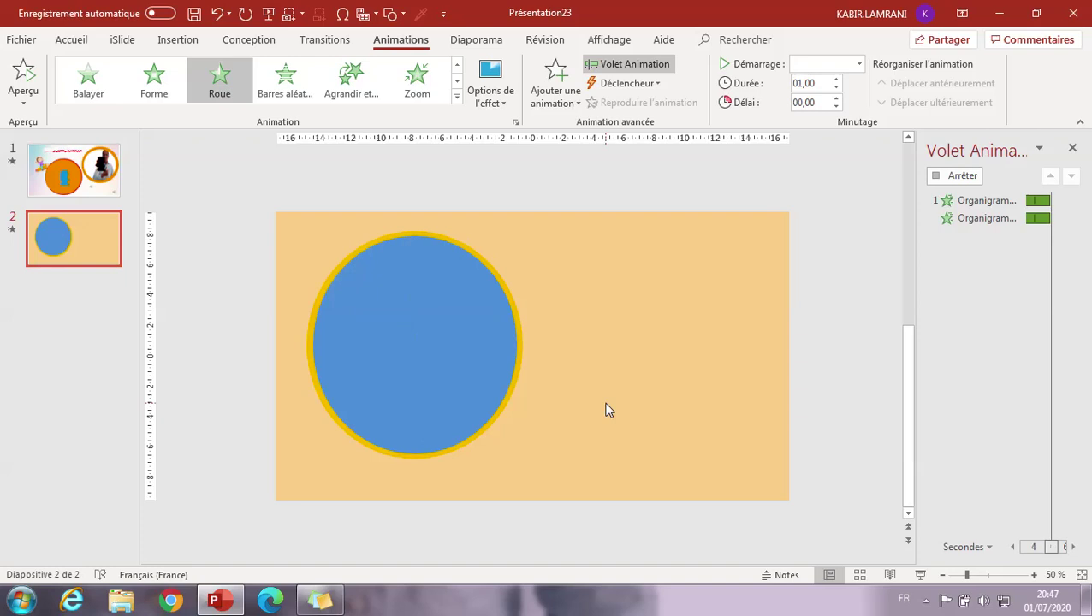
pyautogui.click(406, 17)
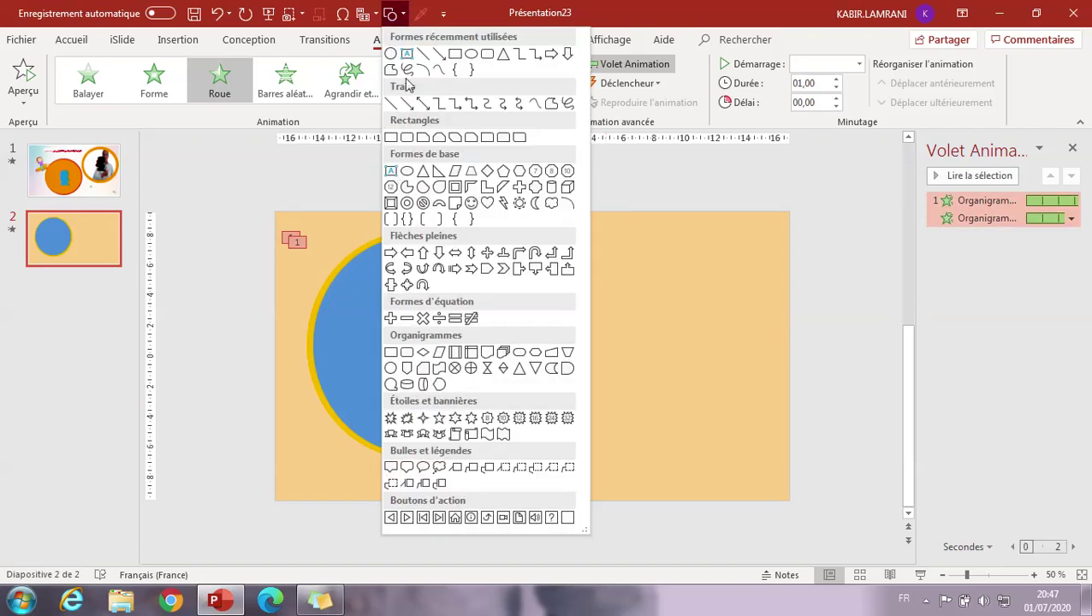
pyautogui.click(407, 54)
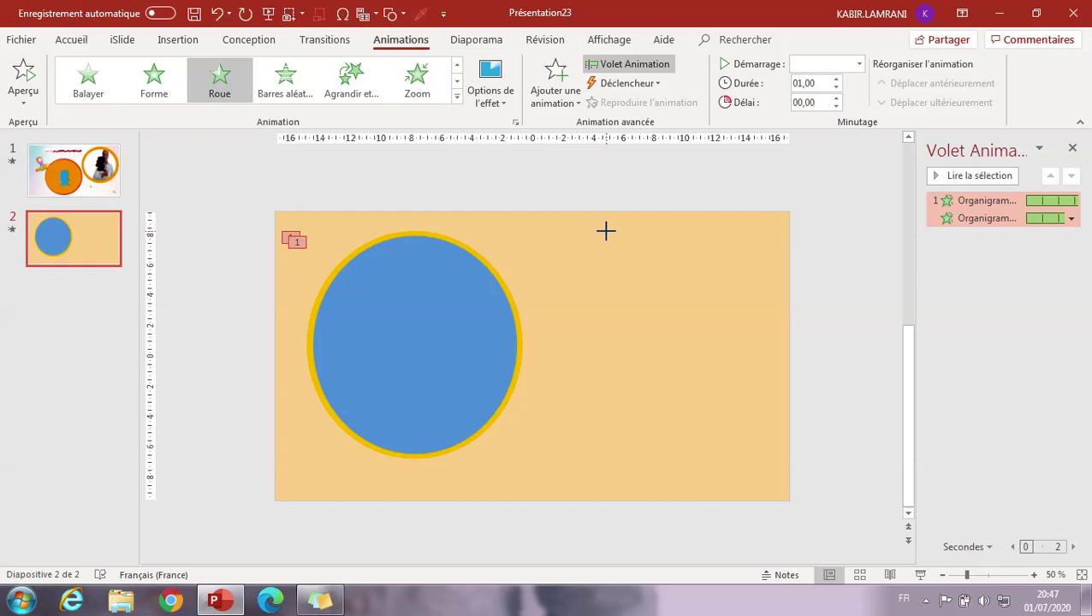
# Step: Draw a text box right of the circle reading 5, in French Script MT at size 88
pyautogui.moveTo(605, 231); pyautogui.dragTo(676, 327)
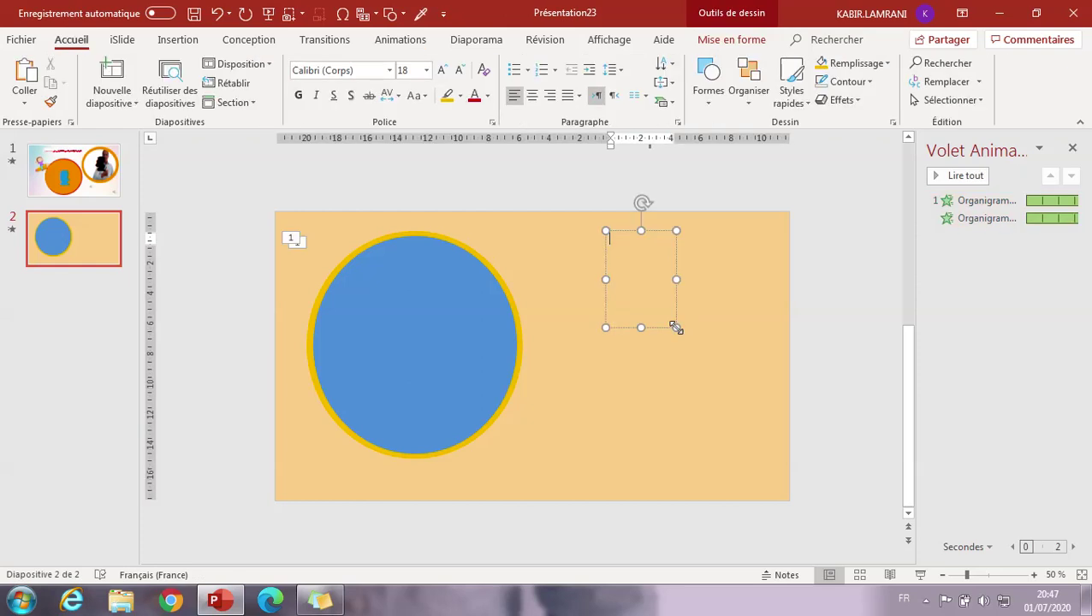
pyautogui.write('5')
pyautogui.click(654, 245)
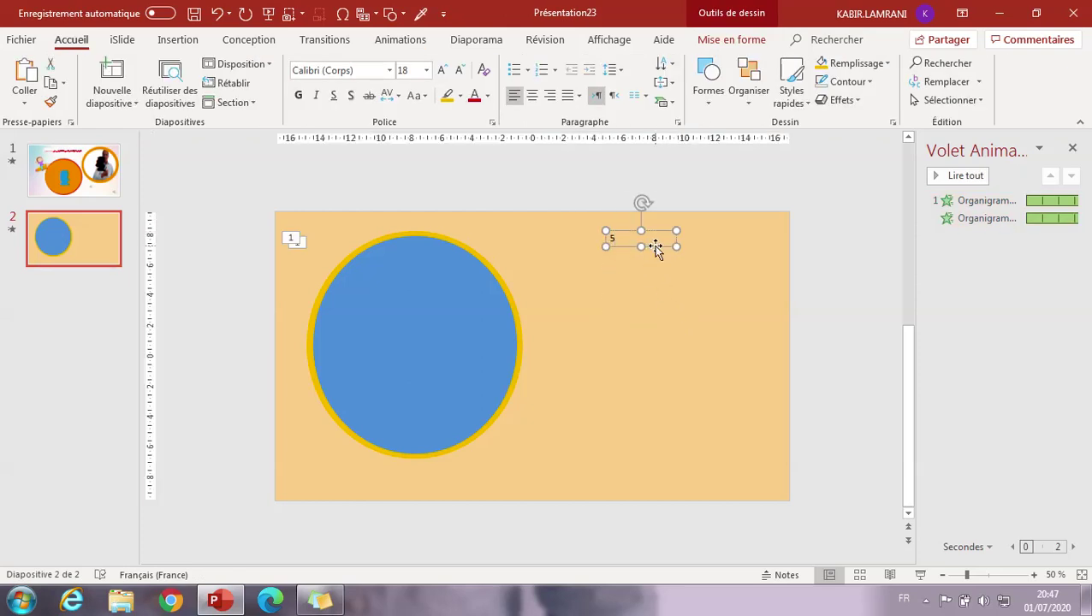
pyautogui.click(442, 72)
pyautogui.click(442, 72)
pyautogui.click(443, 72)
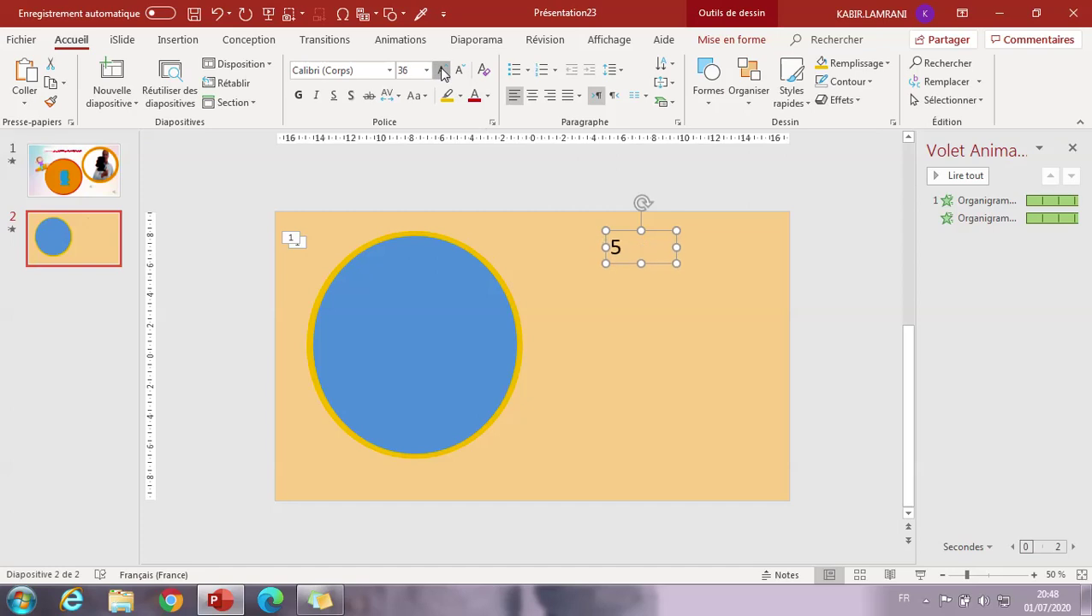
pyautogui.click(443, 72)
pyautogui.click(442, 72)
pyautogui.click(442, 72)
pyautogui.click(442, 72)
pyautogui.click(442, 72)
pyautogui.click(367, 75)
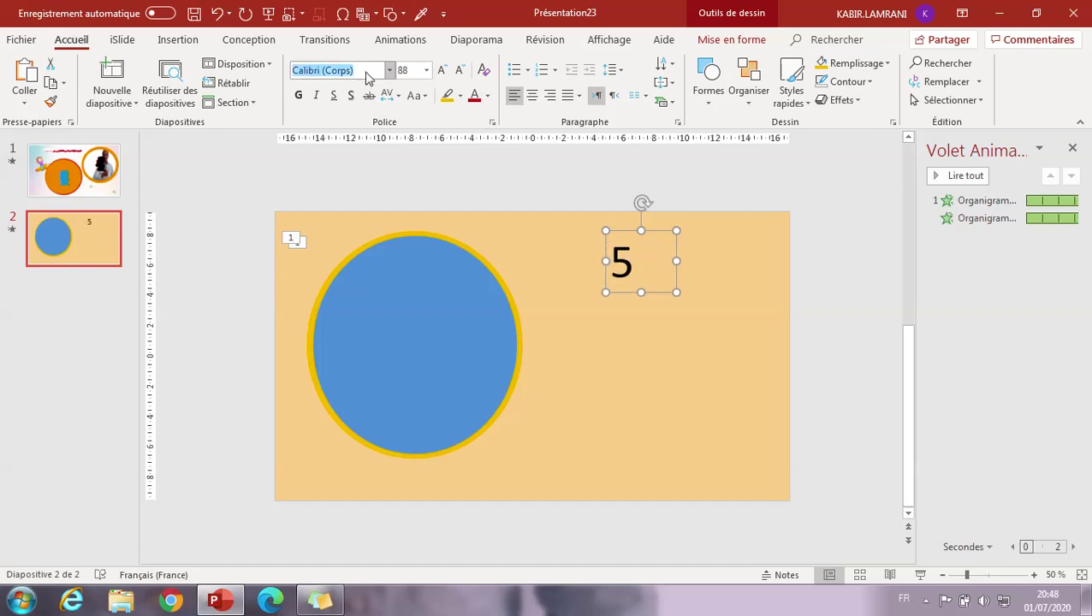
pyautogui.write('French Script MT')
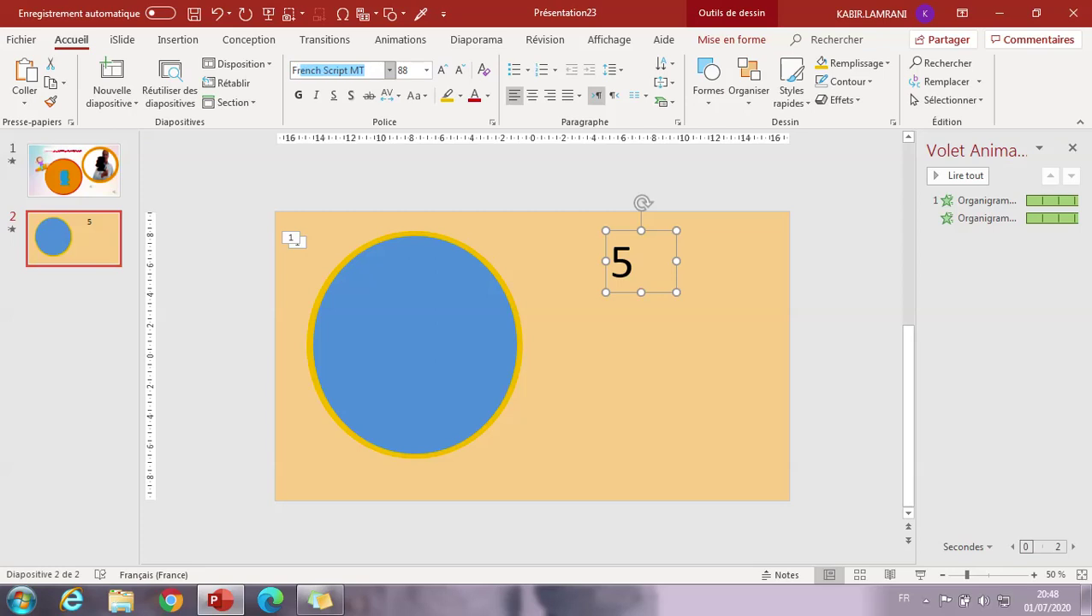
pyautogui.press('Return')
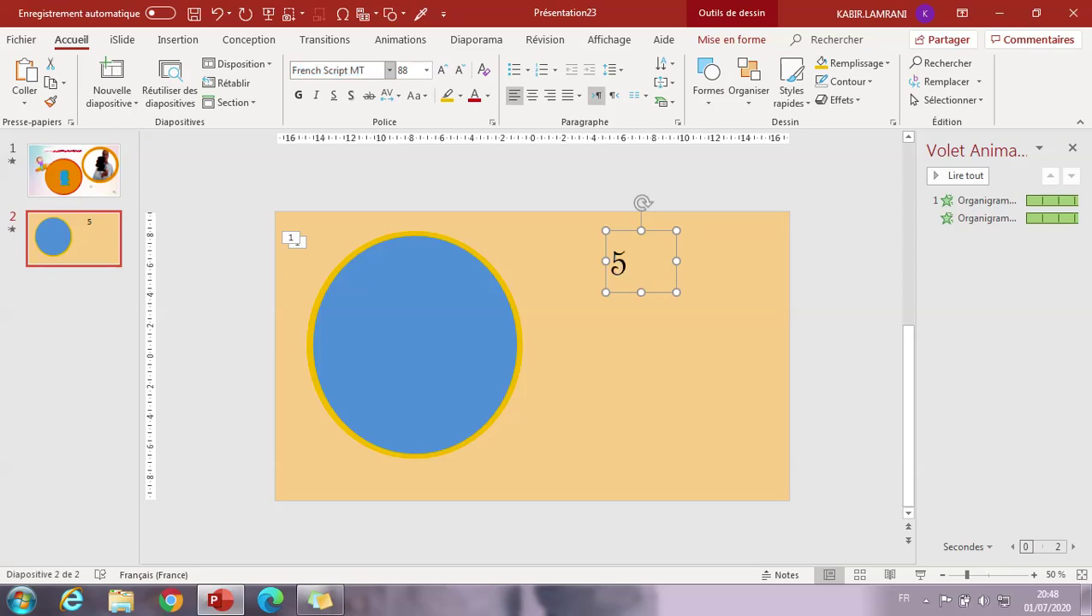
# Step: Shift the 5 left and duplicate it into text boxes reading 4 and 3
pyautogui.moveTo(624, 295); pyautogui.dragTo(563, 286)
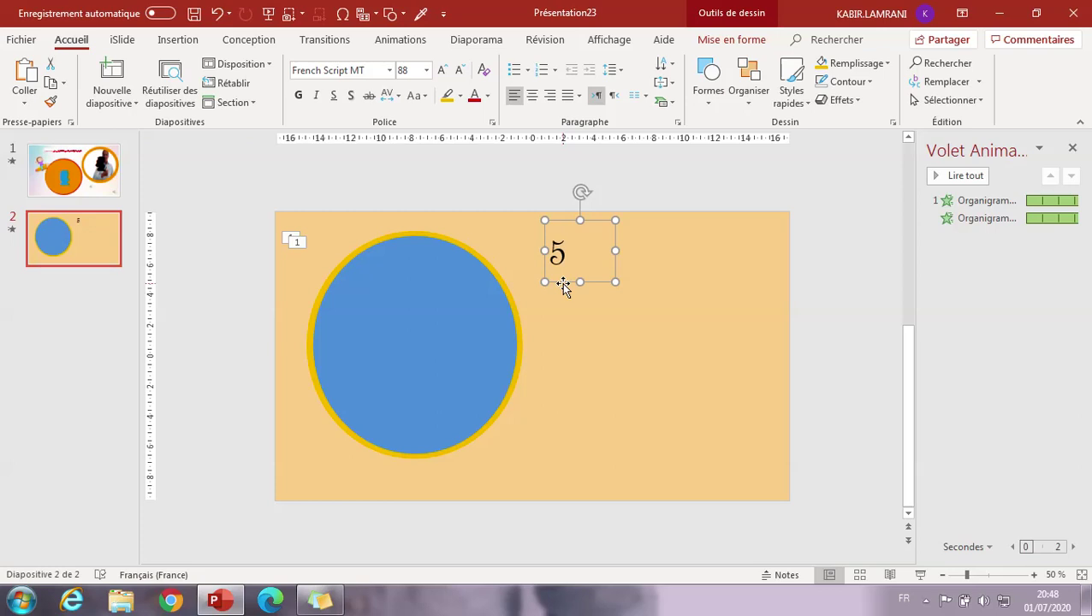
pyautogui.hotkey('ctrl', 'd')
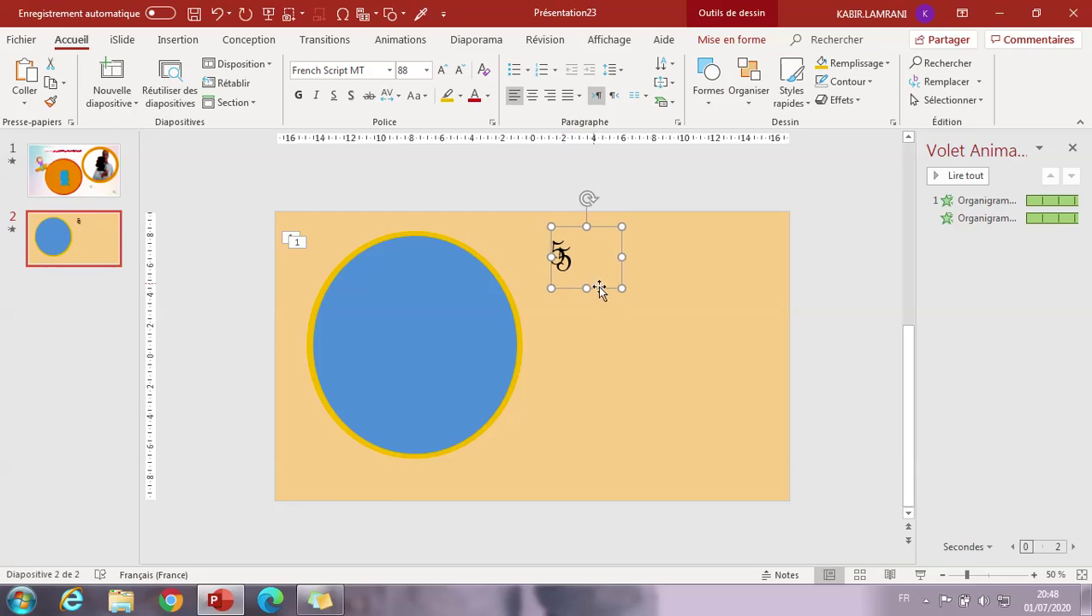
pyautogui.moveTo(599, 291); pyautogui.dragTo(655, 286)
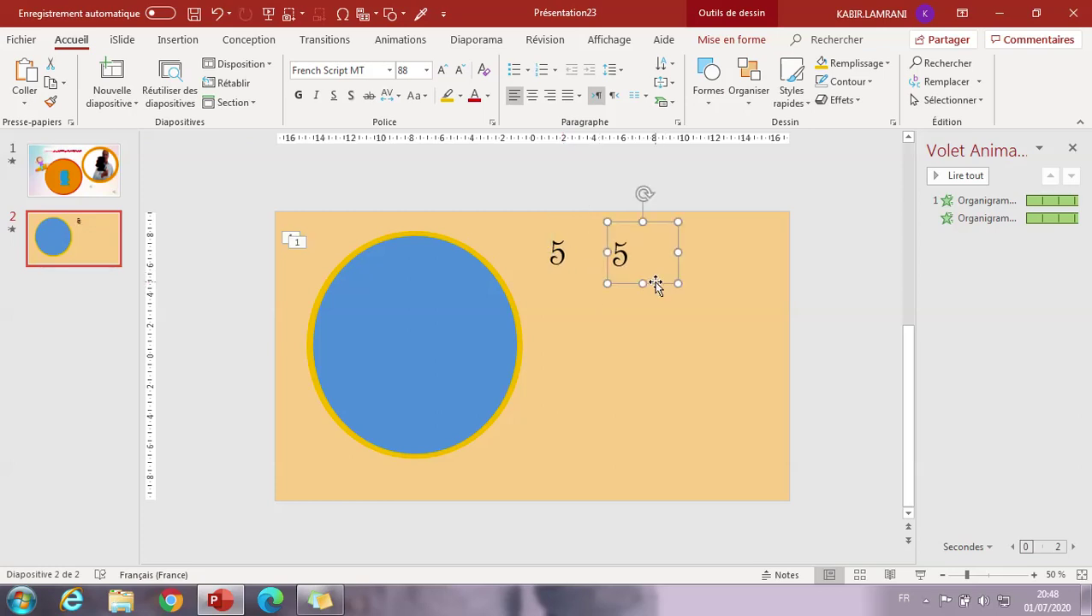
pyautogui.click(627, 257)
pyautogui.doubleClick(624, 254)
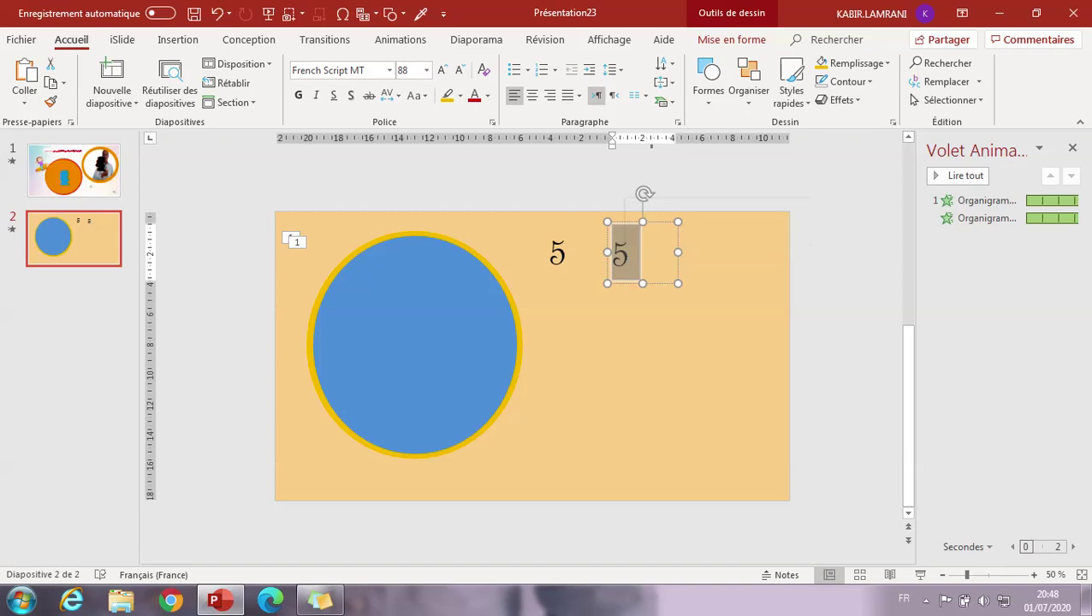
pyautogui.write('4')
pyautogui.moveTo(626, 283); pyautogui.dragTo(611, 287)
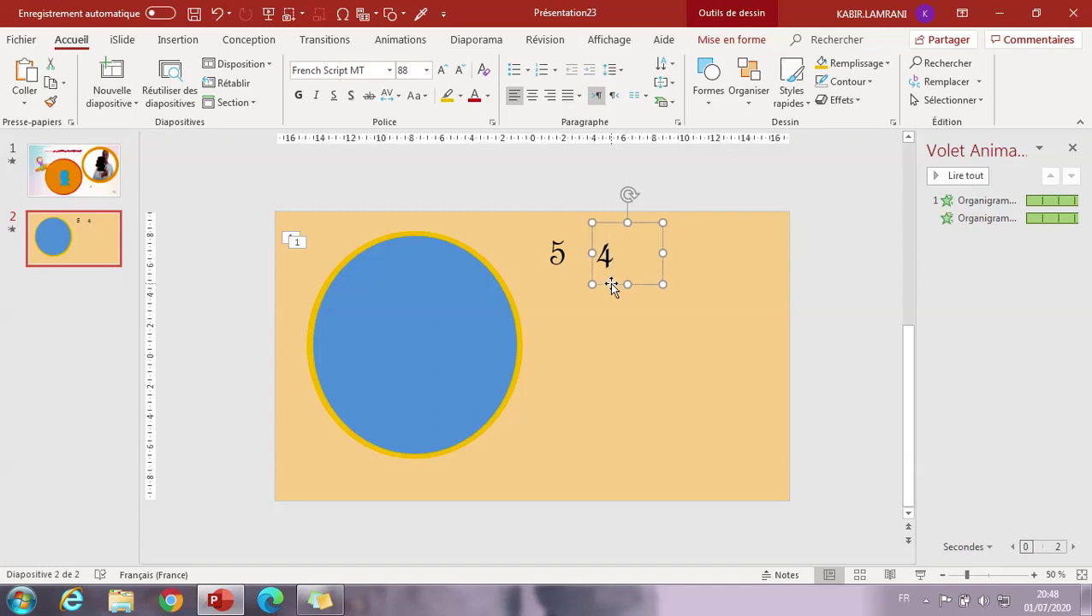
pyautogui.hotkey('ctrl', 'd')
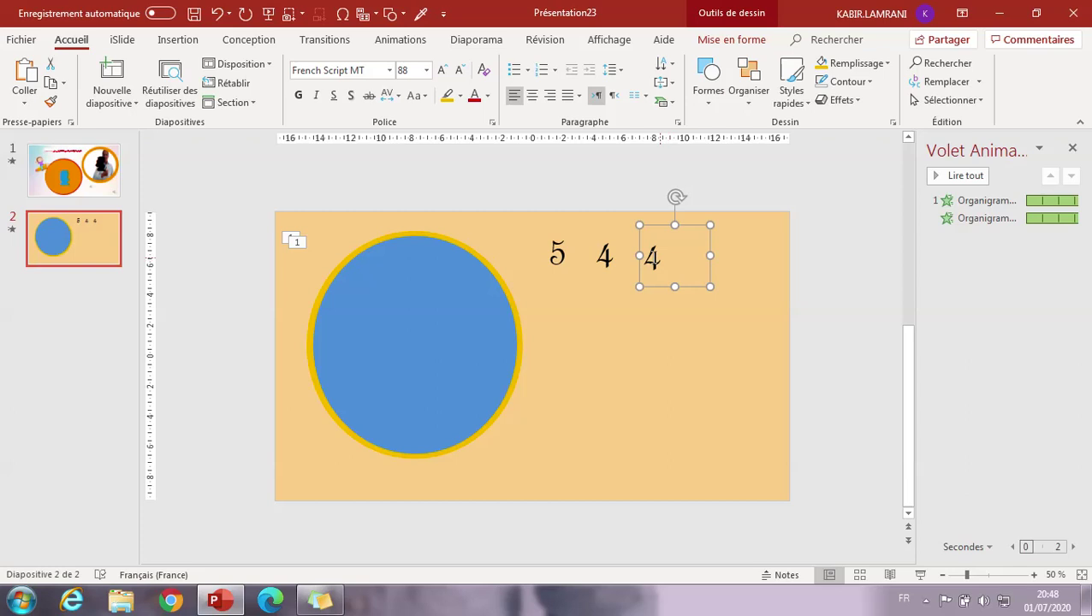
pyautogui.click(644, 257)
pyautogui.doubleClick(653, 261)
pyautogui.write('3')
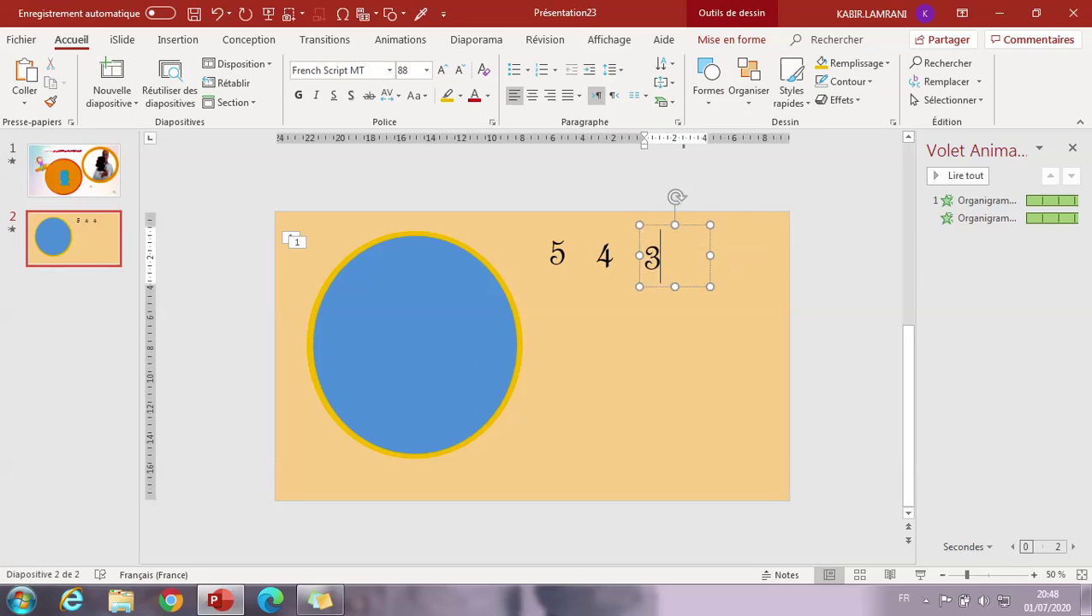
pyautogui.click(655, 289)
pyautogui.click(652, 285)
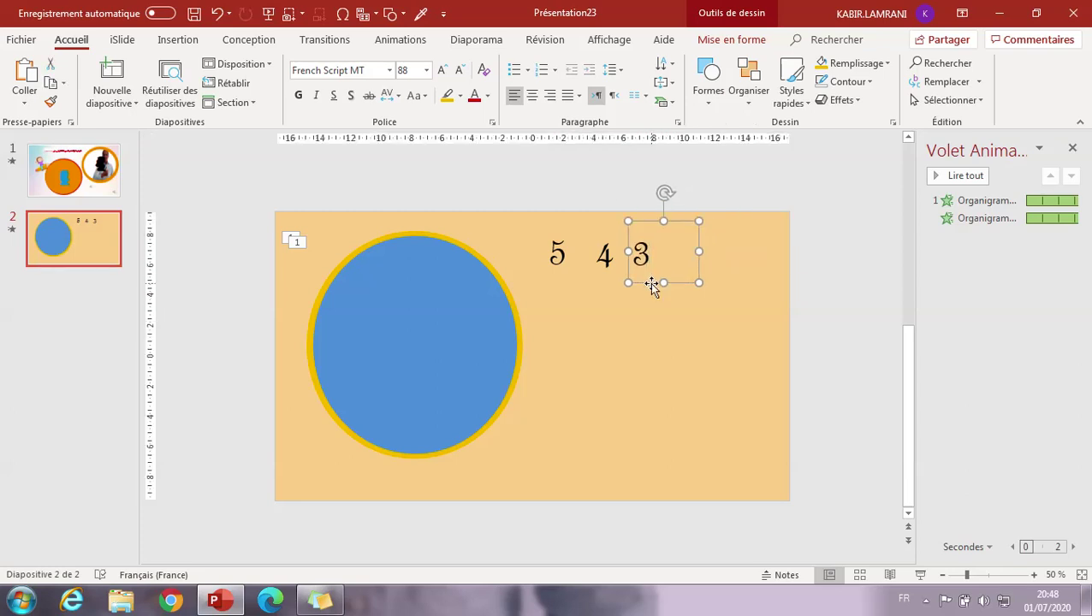
# Step: Duplicate further to create text boxes reading 2 and 1
pyautogui.hotkey('ctrl', 'd')
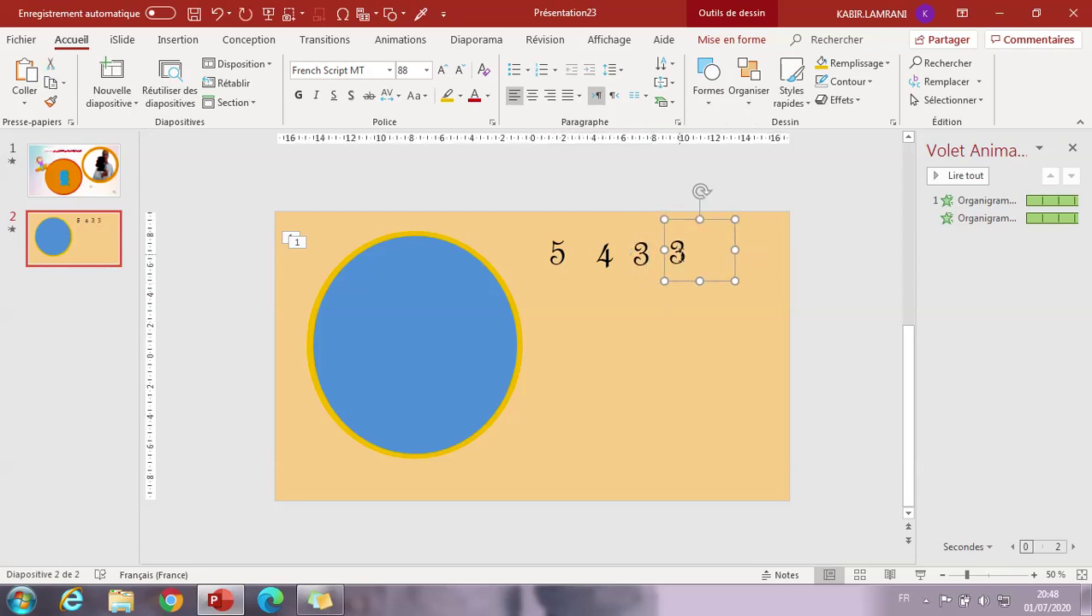
pyautogui.click(684, 257)
pyautogui.doubleClick(677, 254)
pyautogui.write('2')
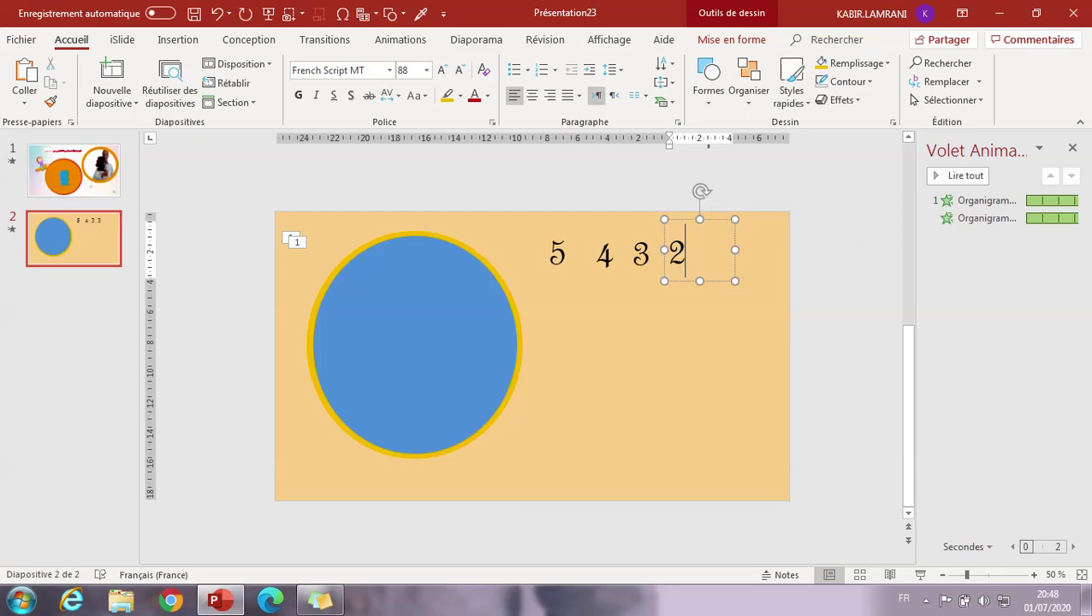
pyautogui.click(680, 283)
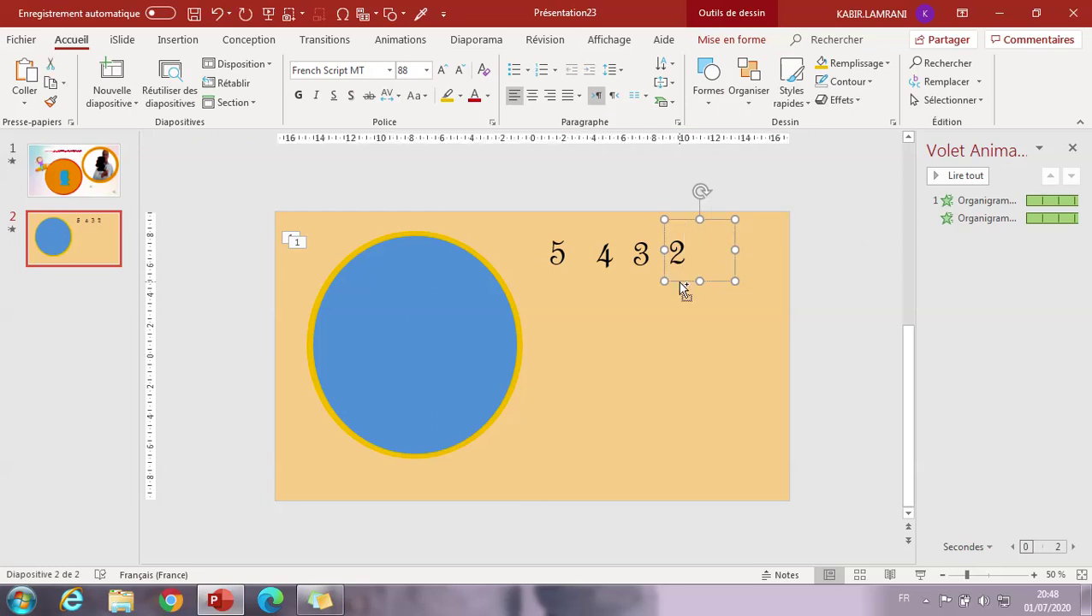
pyautogui.hotkey('ctrl', 'd')
pyautogui.doubleClick(714, 251)
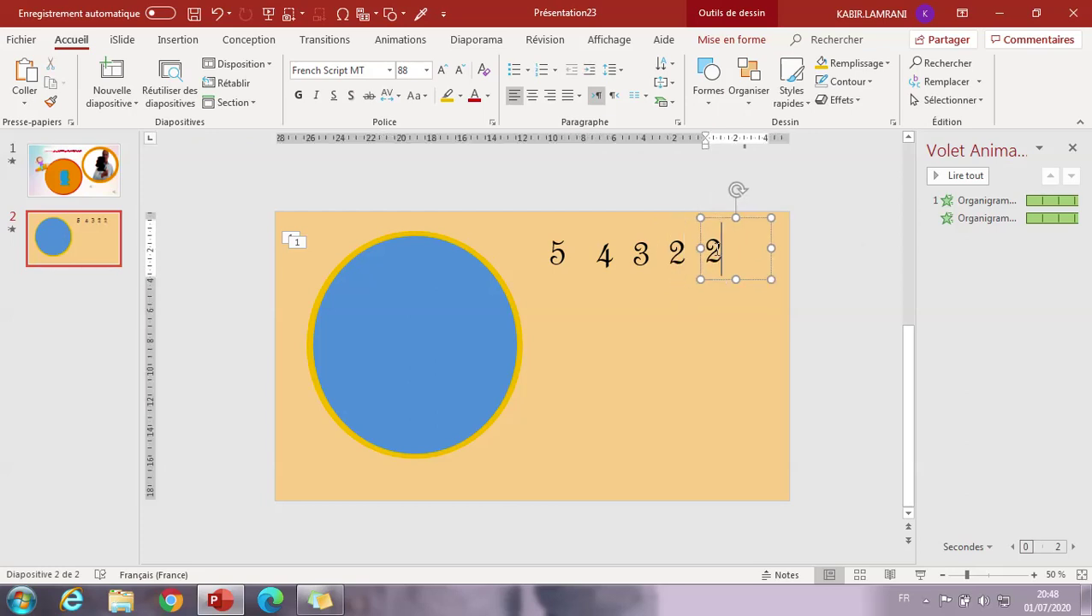
pyautogui.write('1')
# Step: Stack 4, 3, 2 and 1 in a vertical column beside the 5
pyautogui.moveTo(725, 285); pyautogui.dragTo(685, 416)
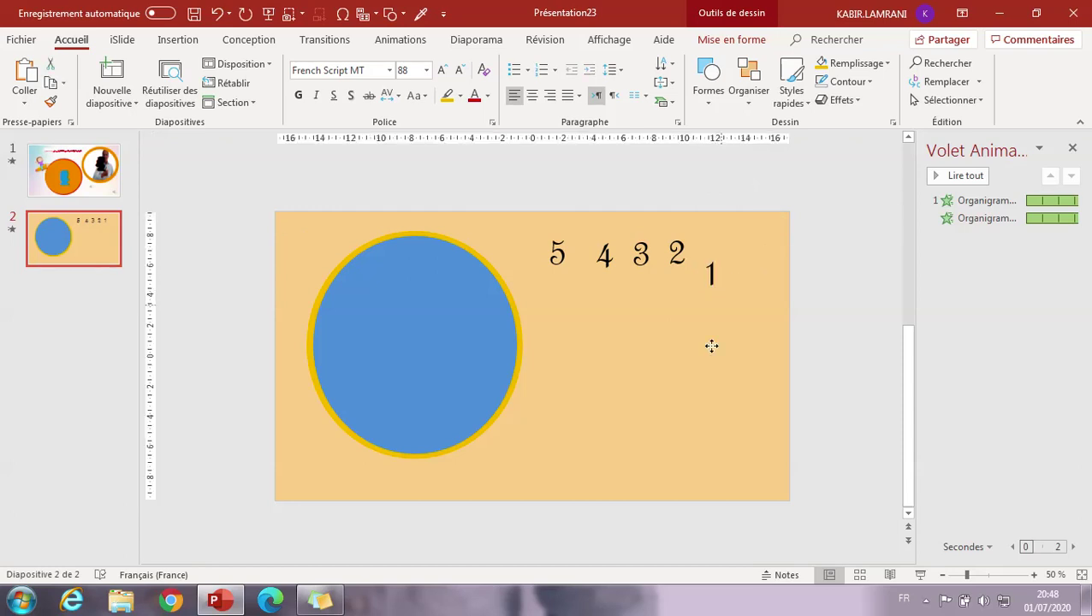
pyautogui.click(684, 253)
pyautogui.moveTo(687, 283); pyautogui.dragTo(687, 368)
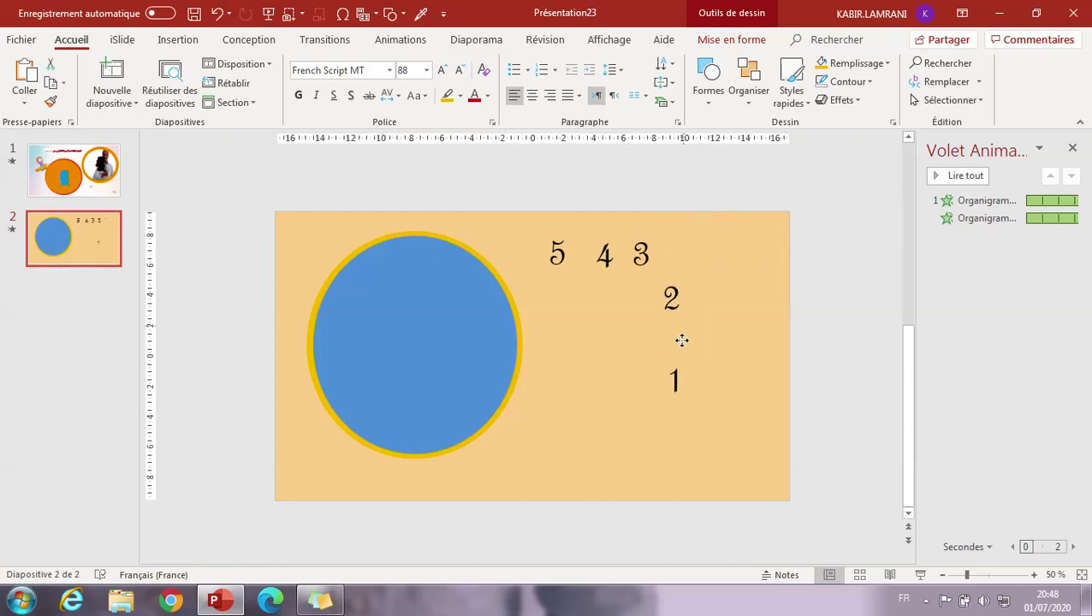
pyautogui.click(648, 257)
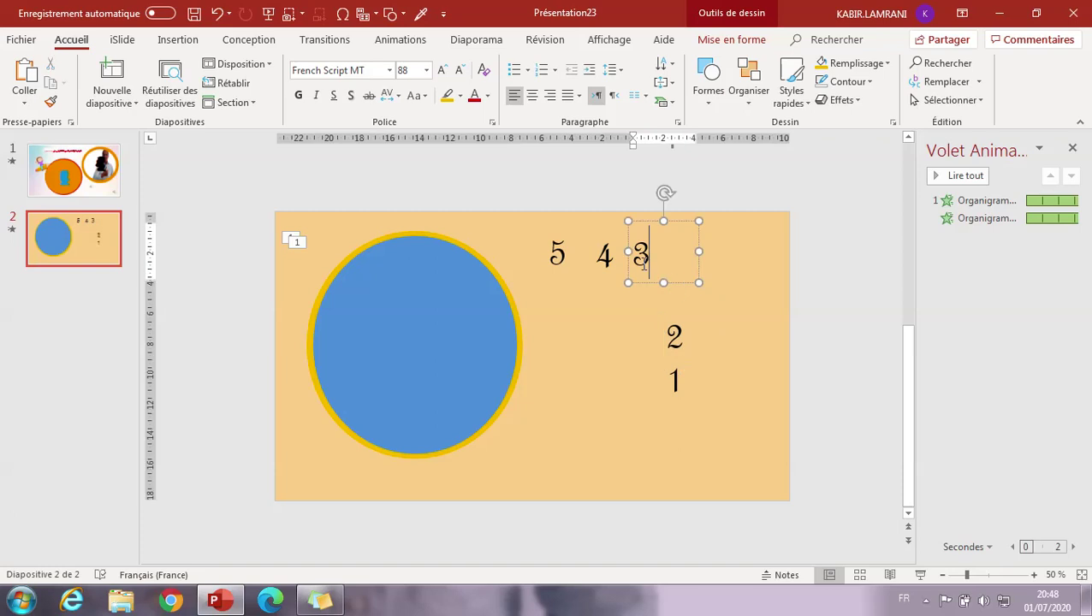
pyautogui.moveTo(676, 283); pyautogui.dragTo(707, 332)
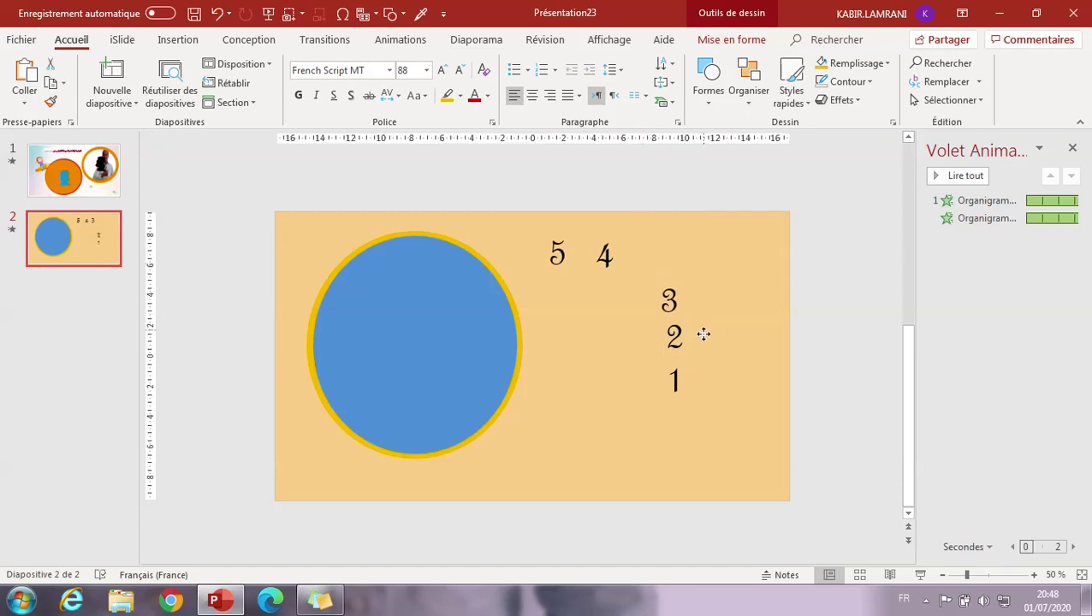
pyautogui.click(592, 248)
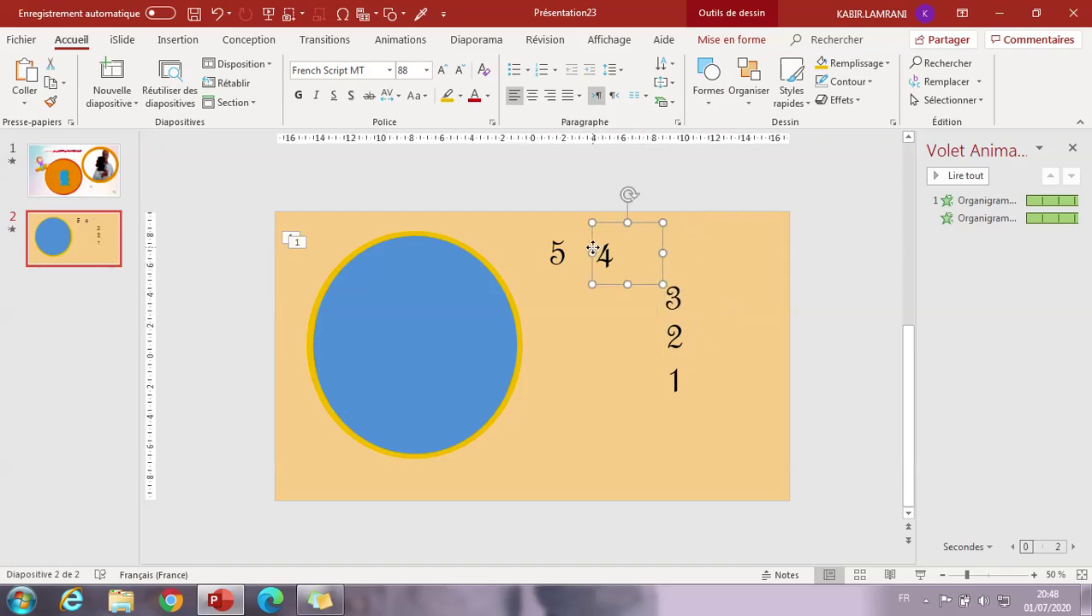
pyautogui.moveTo(644, 284); pyautogui.dragTo(711, 288)
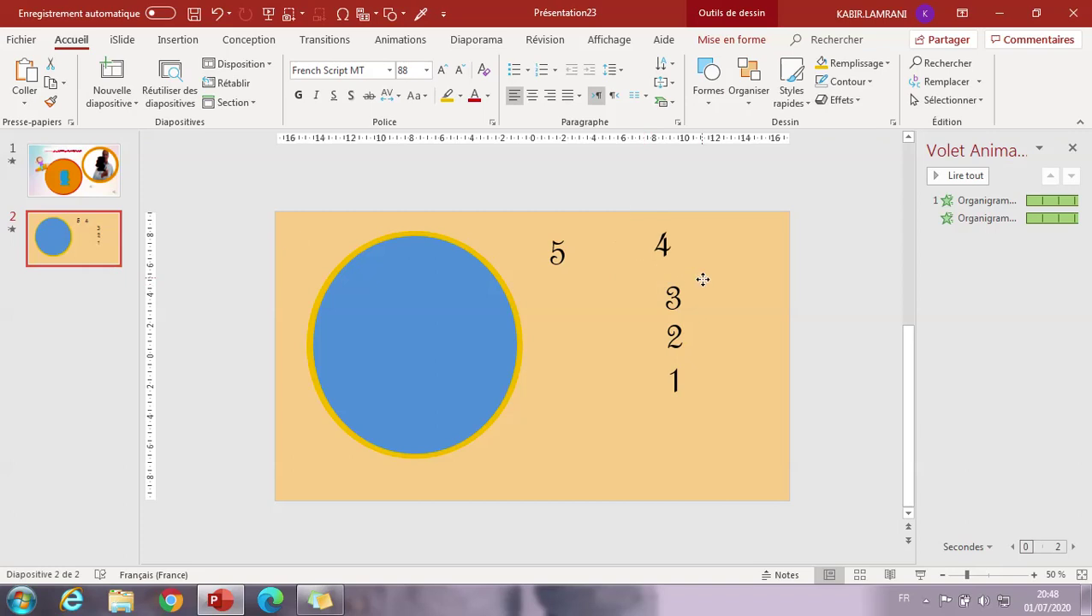
pyautogui.click(553, 256)
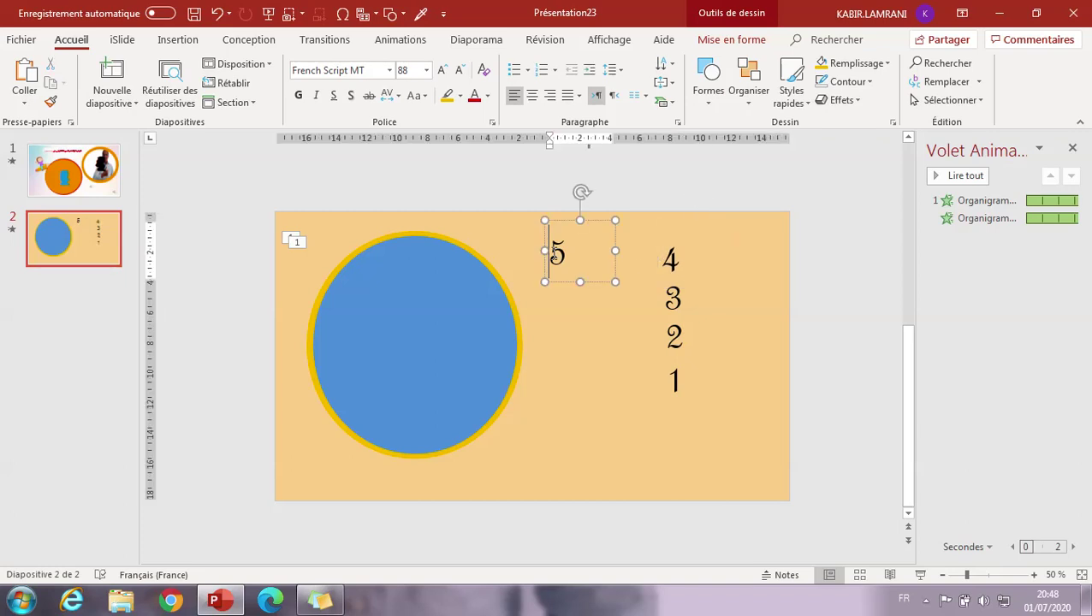
pyautogui.moveTo(594, 283); pyautogui.dragTo(601, 306)
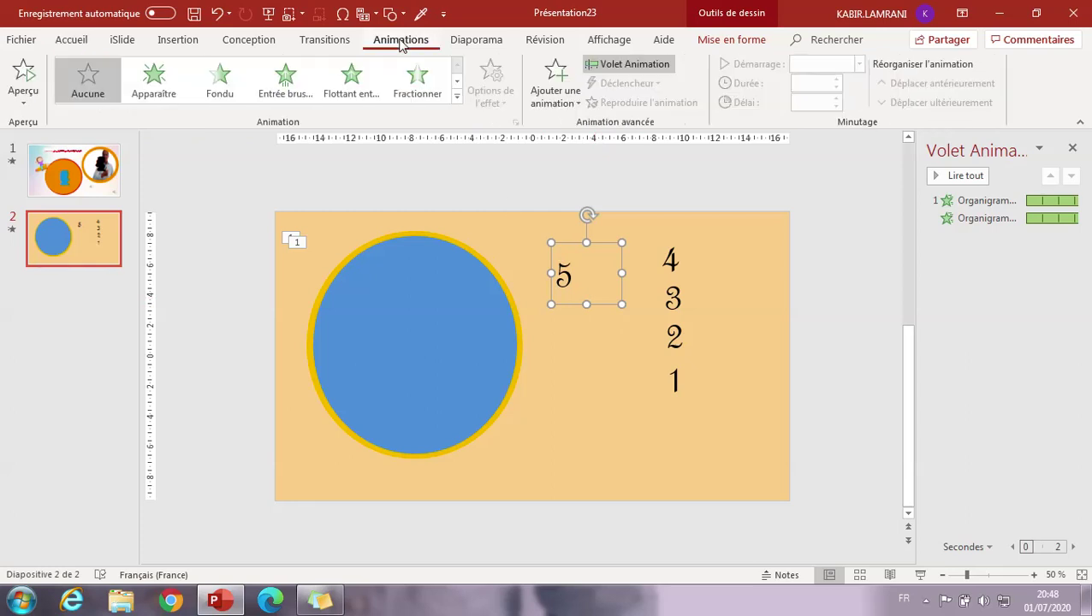
# Step: Give the 5 an Apparaître entrance starting Avec la précédente
pyautogui.click(155, 93)
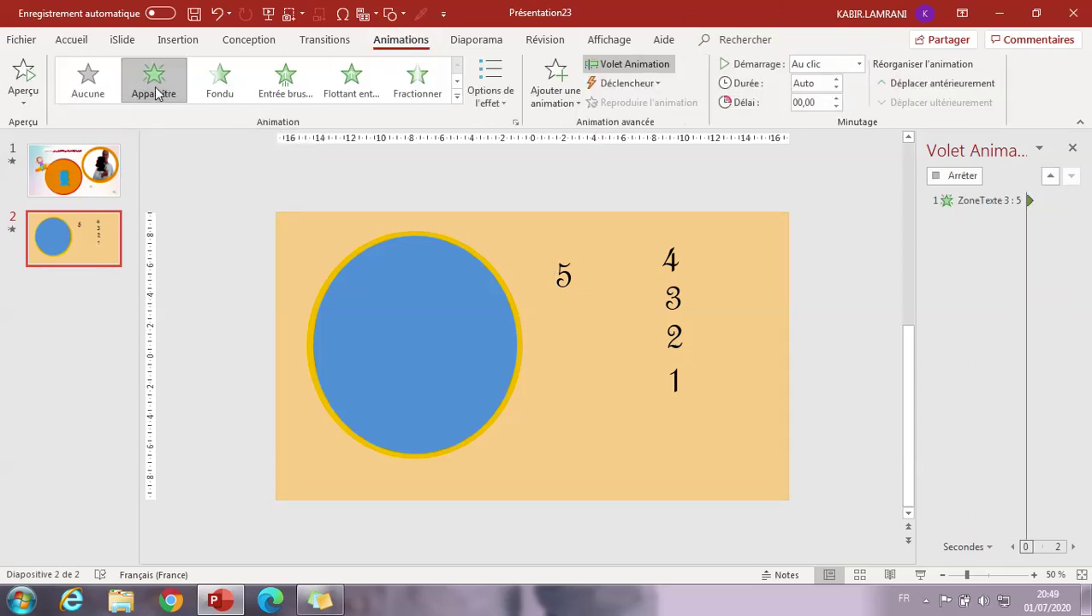
pyautogui.click(859, 64)
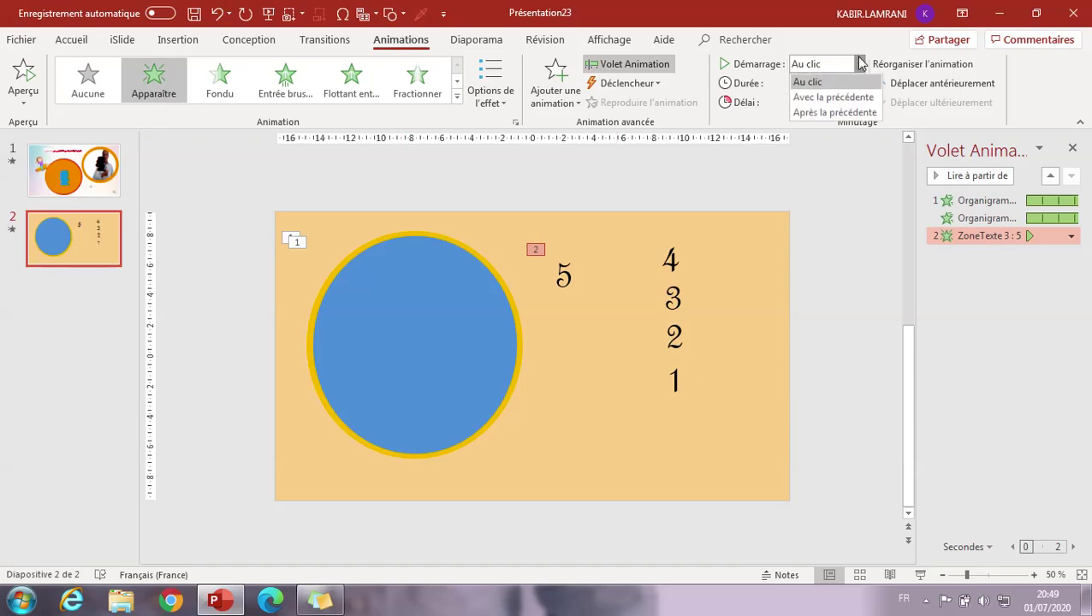
pyautogui.click(856, 99)
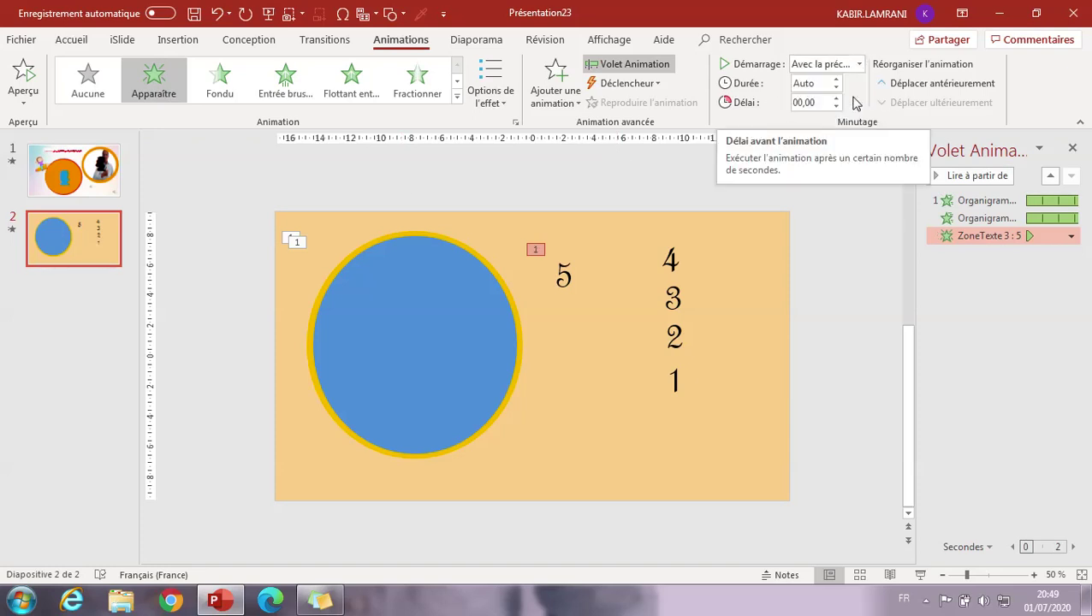
# Step: Add a Disparaître exit effect to the 5 from the extra exit effects
pyautogui.click(562, 90)
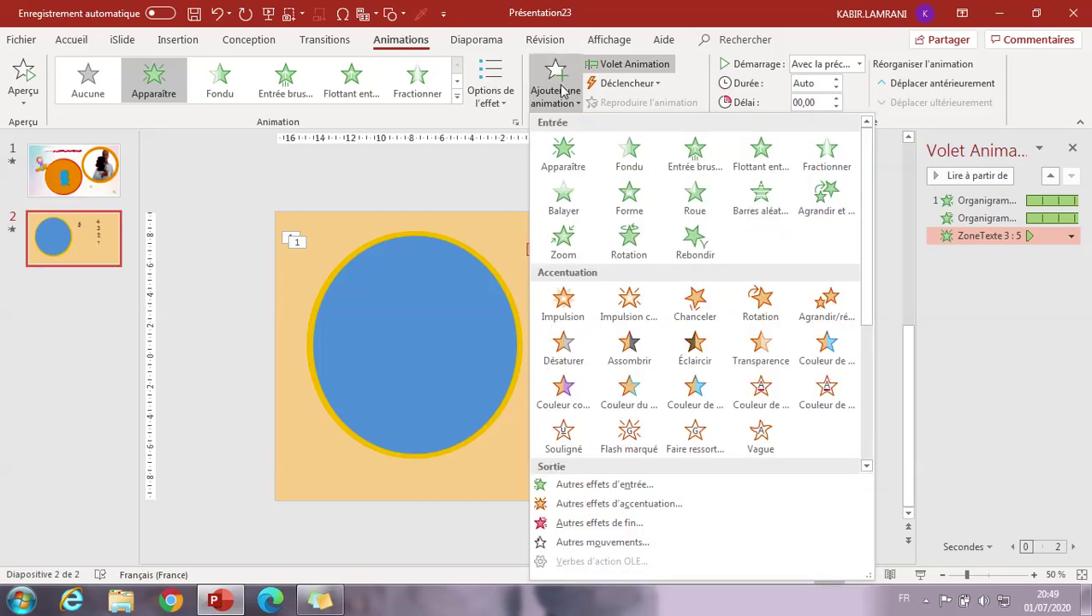
pyautogui.click(611, 525)
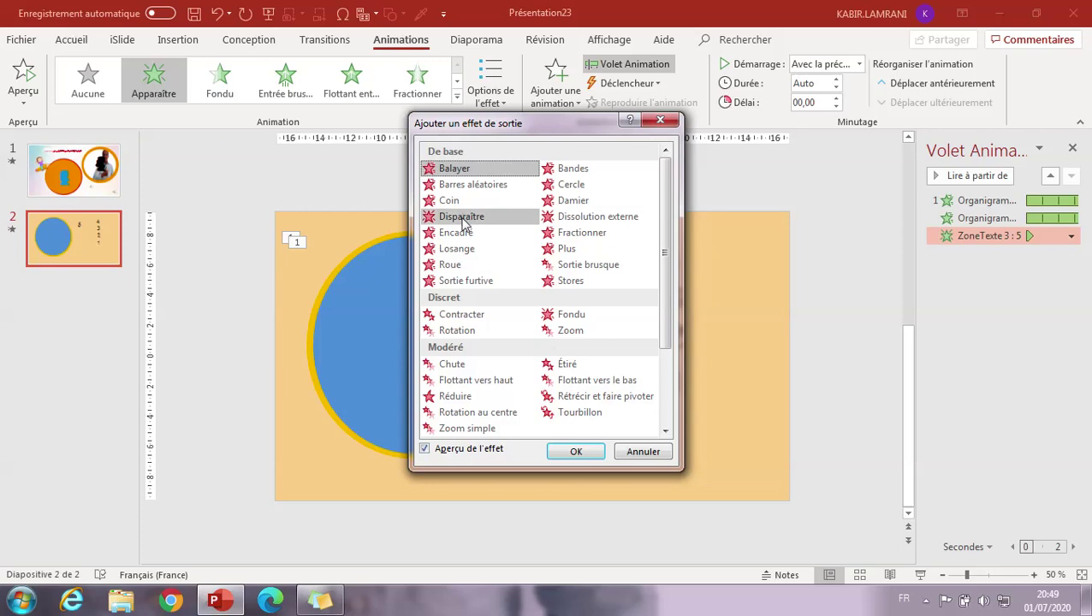
pyautogui.click(494, 214)
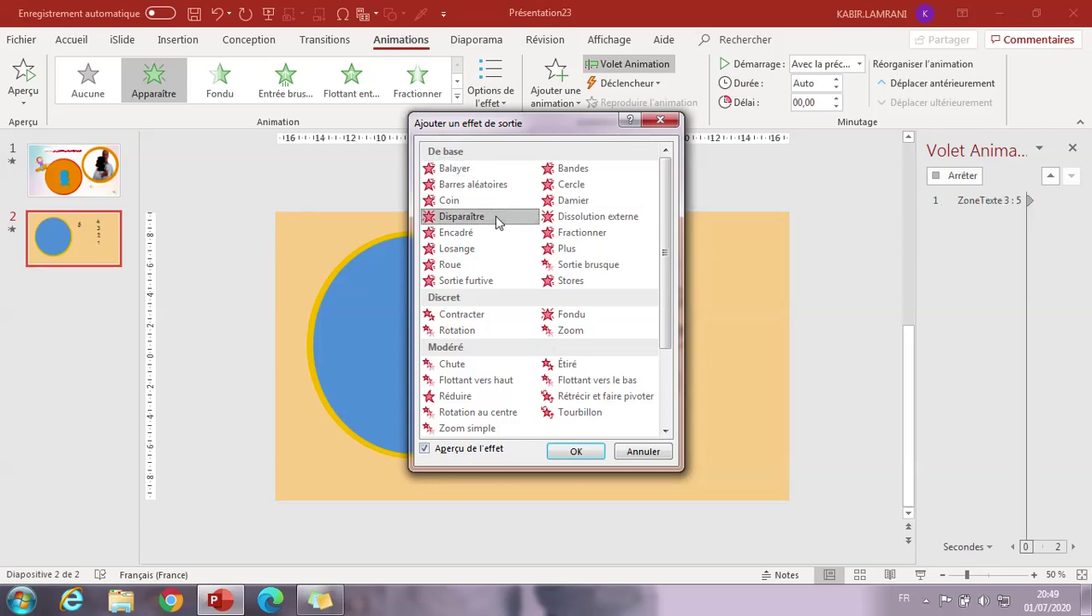
pyautogui.click(575, 453)
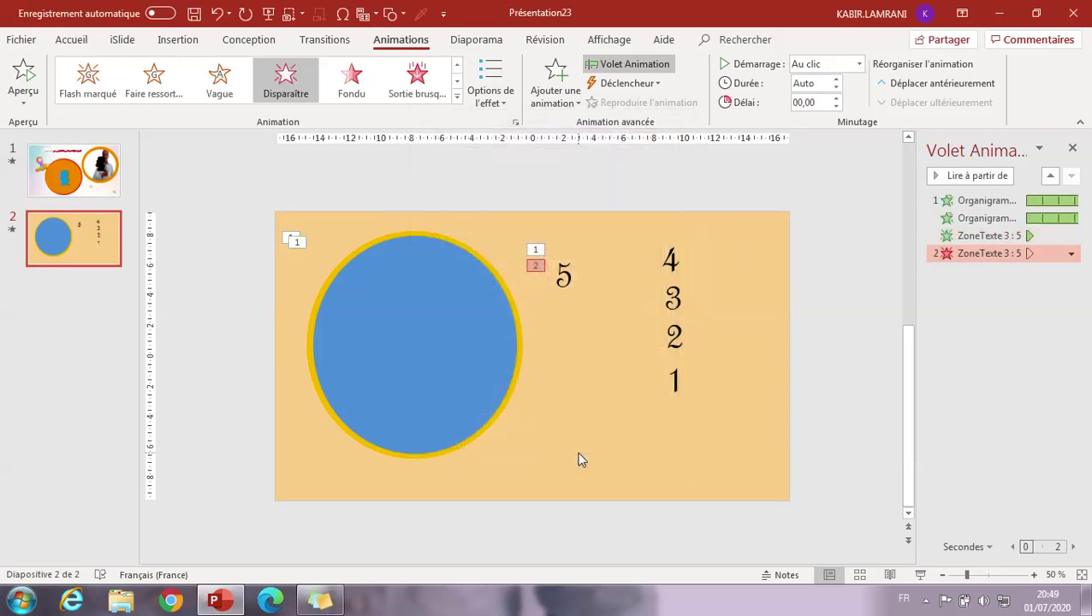
# Step: Set the 5's exit to start with the previous animation after a short delay
pyautogui.click(858, 64)
pyautogui.click(858, 98)
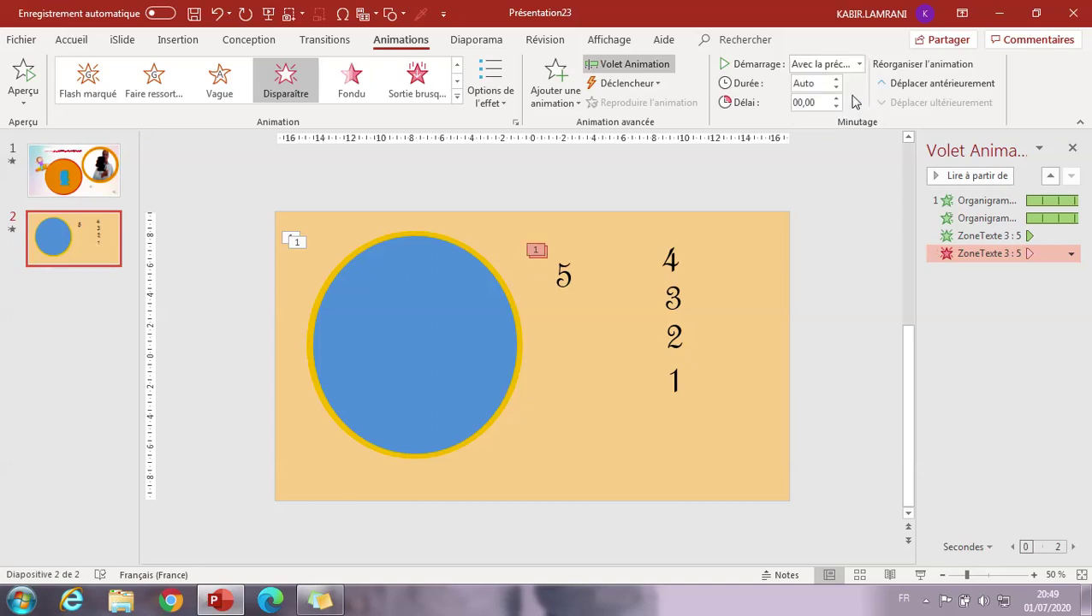
pyautogui.click(836, 98)
# Step: Give the 4 box an Apparaître entrance that starts with the previous animation
pyautogui.click(673, 258)
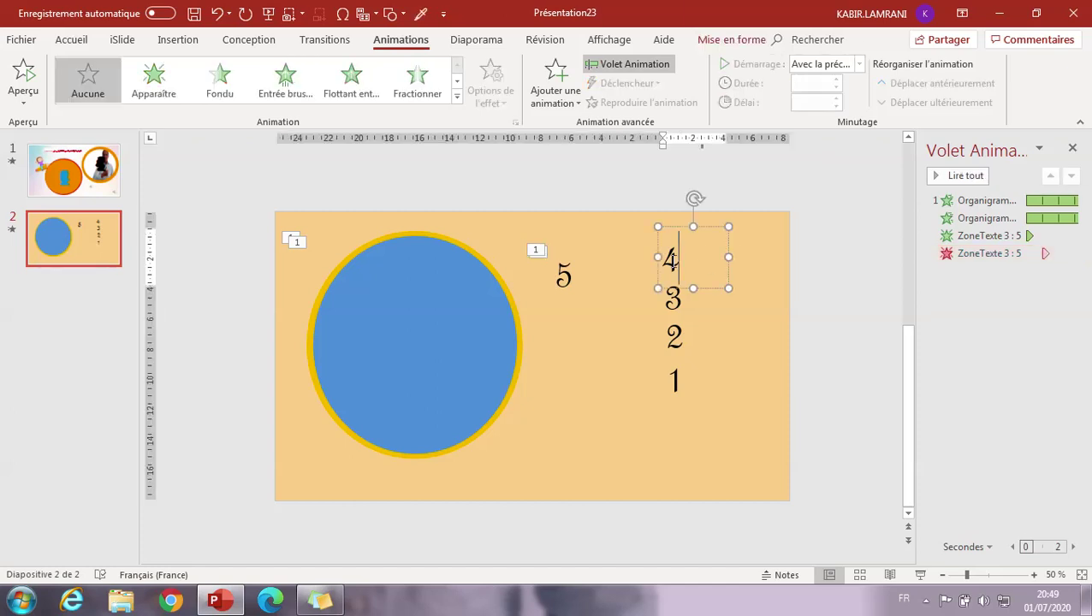
pyautogui.click(681, 228)
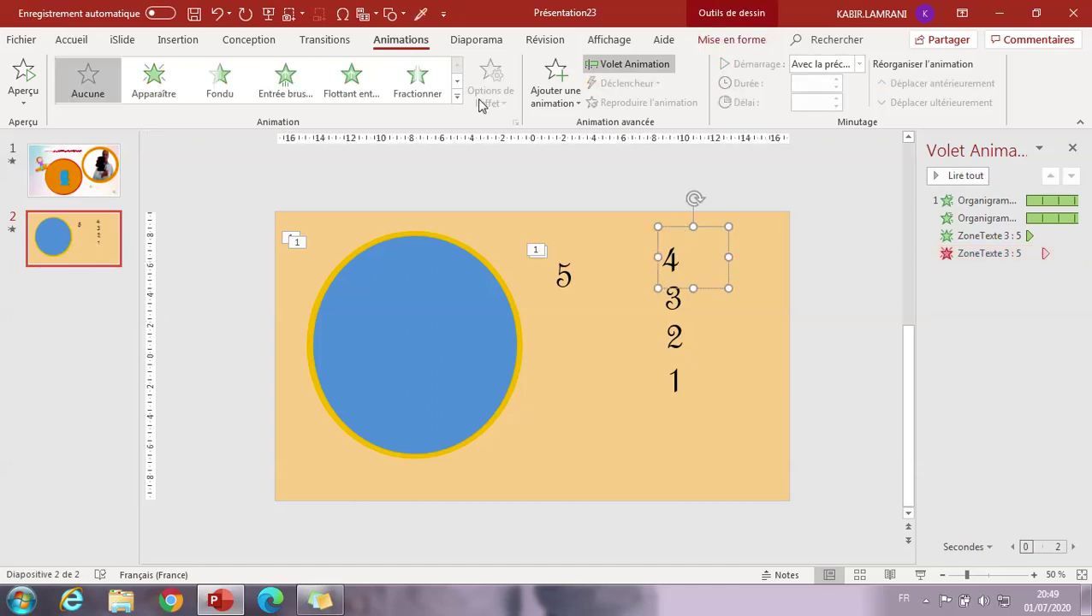
pyautogui.click(162, 92)
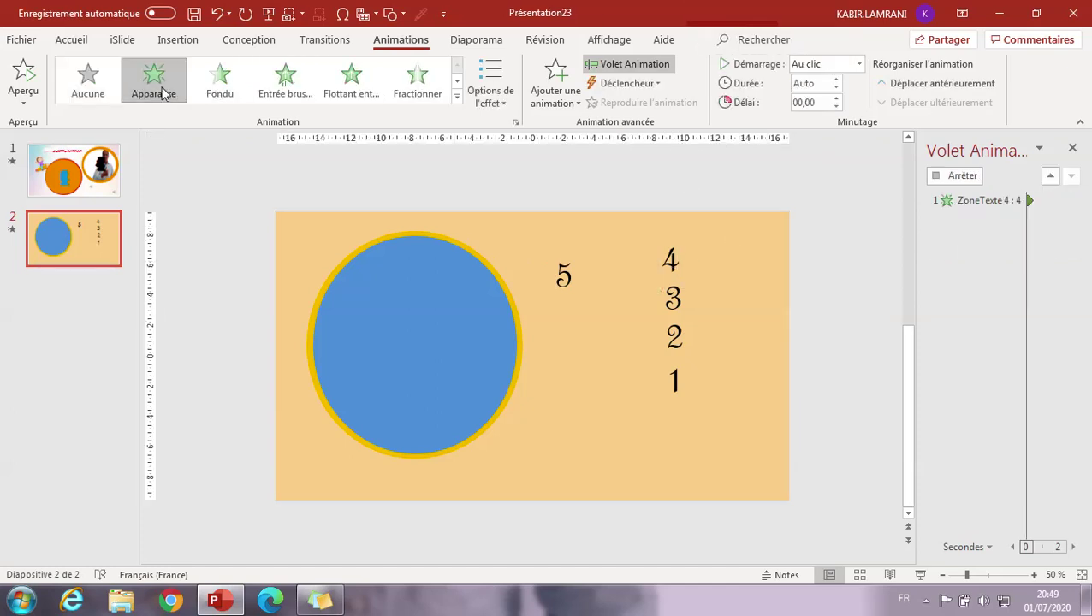
pyautogui.click(862, 65)
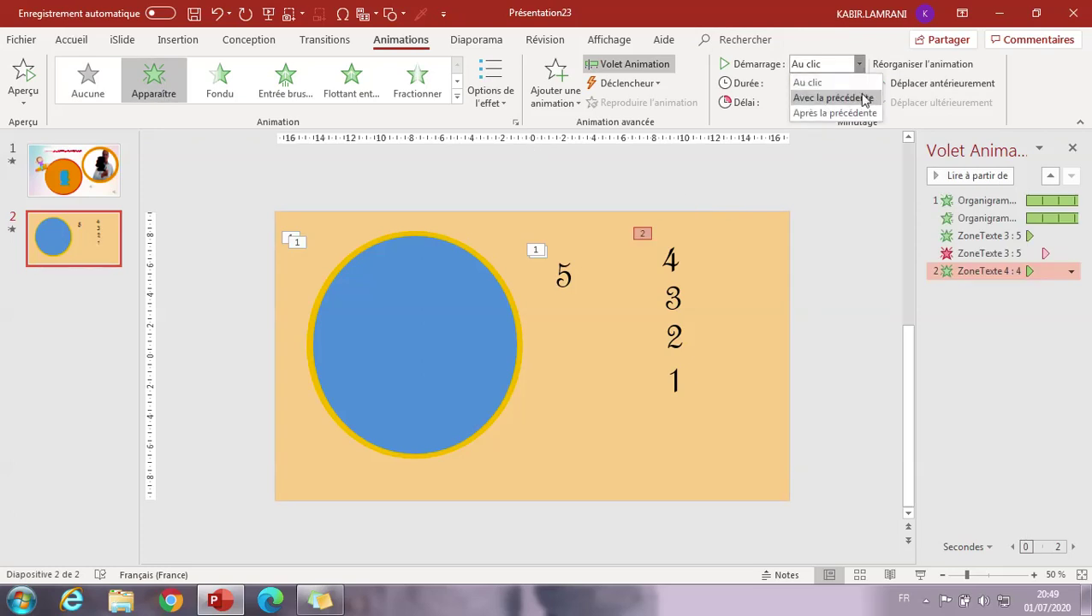
pyautogui.click(864, 98)
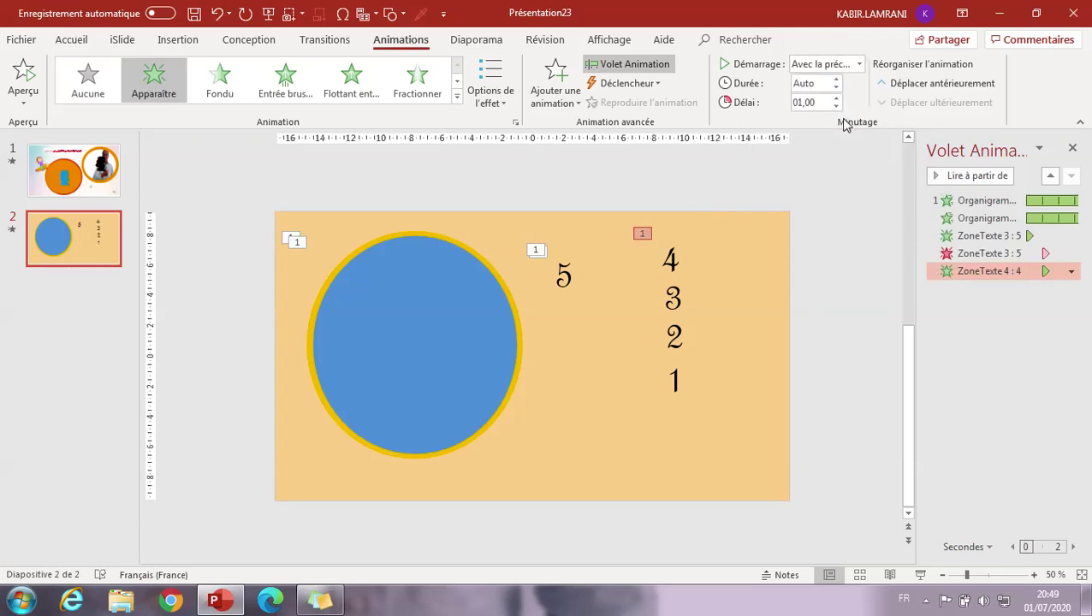
# Step: Add a Disparaître exit to the 4, with the previous animation, delayed 02,00
pyautogui.click(560, 78)
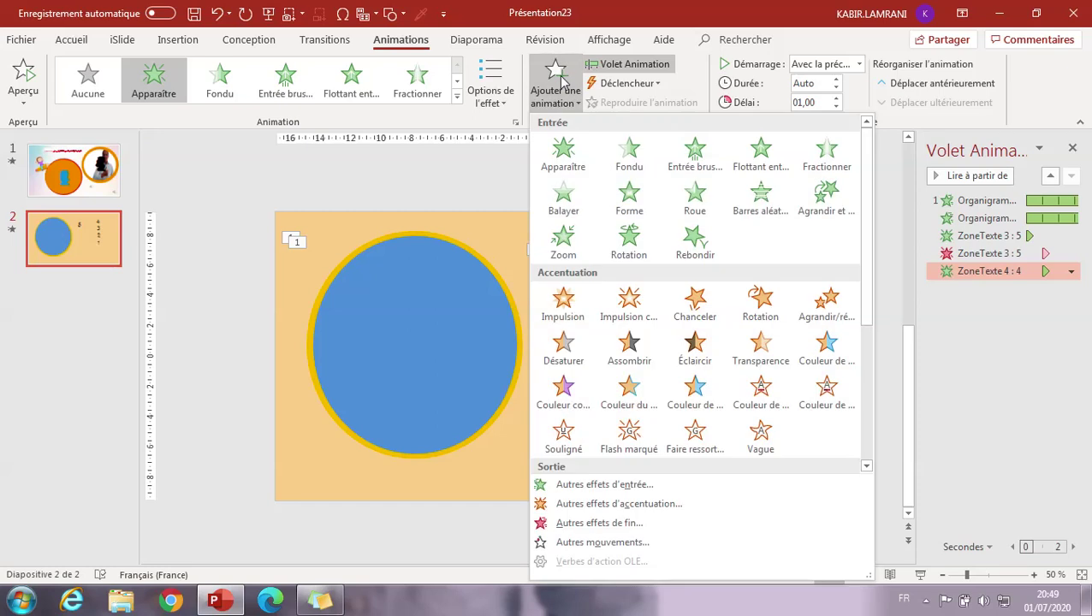
pyautogui.click(609, 523)
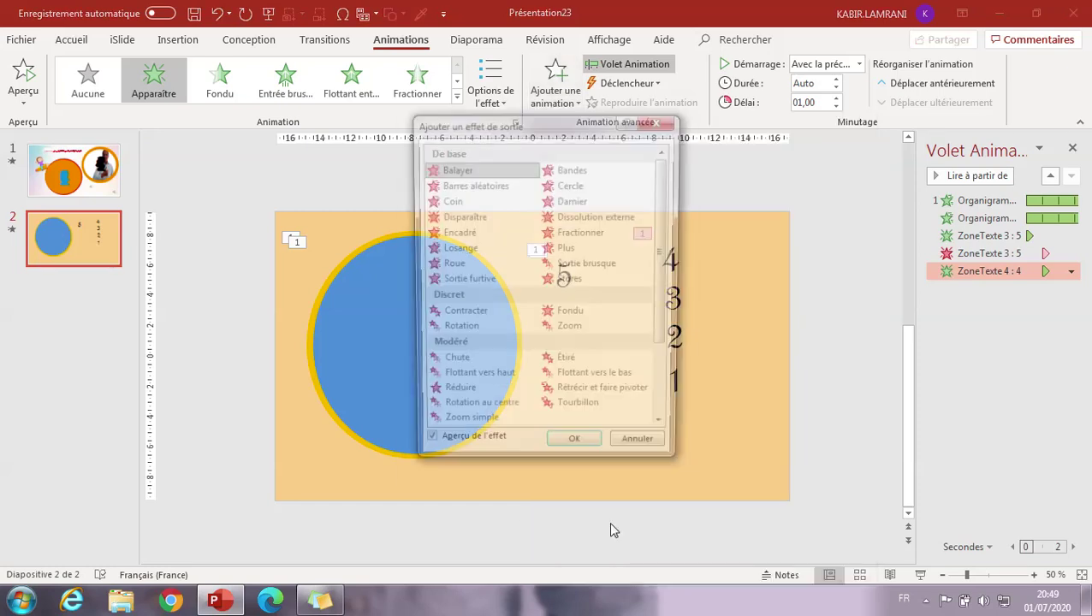
pyautogui.click(482, 220)
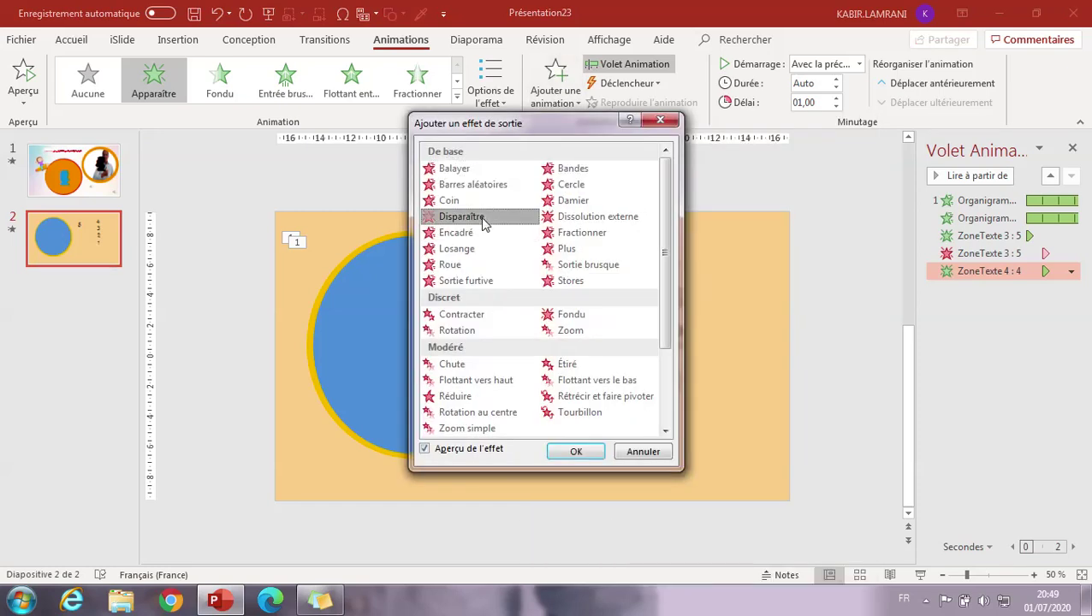
pyautogui.click(589, 456)
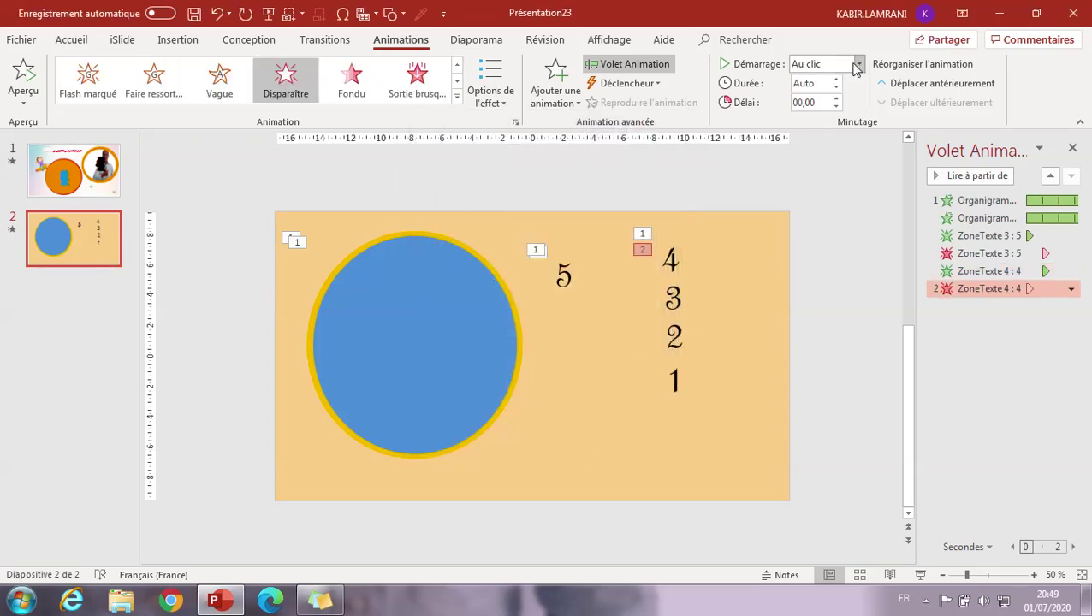
pyautogui.click(859, 64)
pyautogui.click(860, 100)
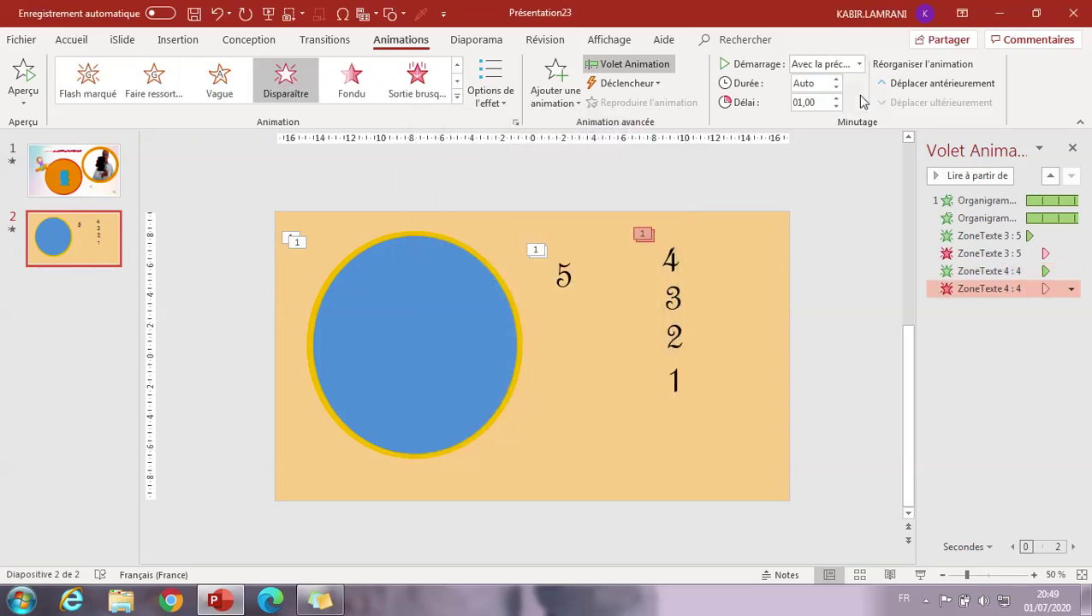
pyautogui.click(835, 98)
pyautogui.click(835, 97)
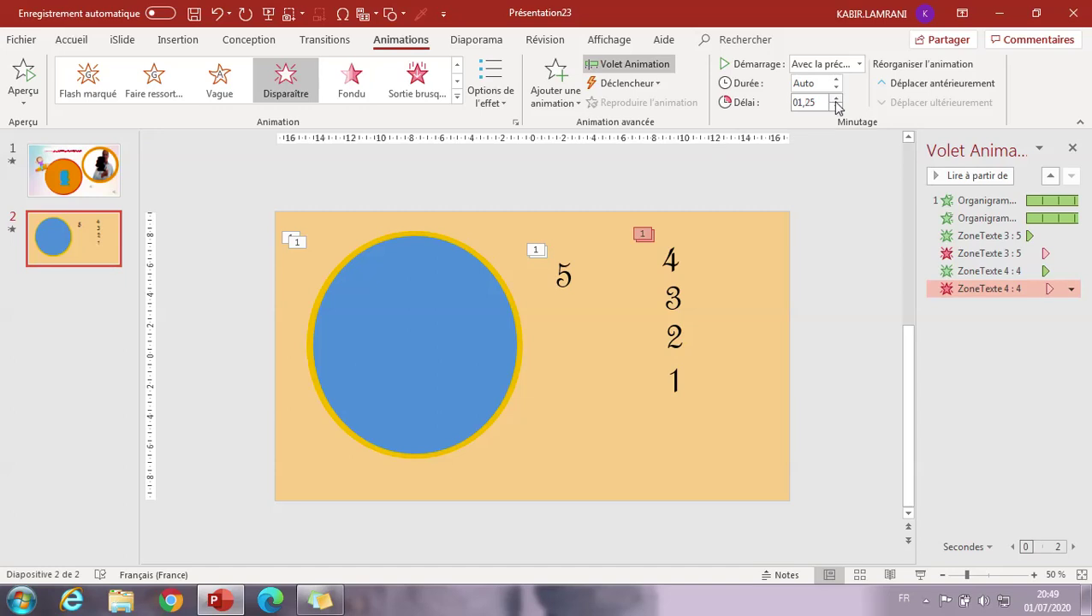
pyautogui.click(835, 97)
pyautogui.click(835, 97)
pyautogui.click(835, 98)
pyautogui.click(841, 165)
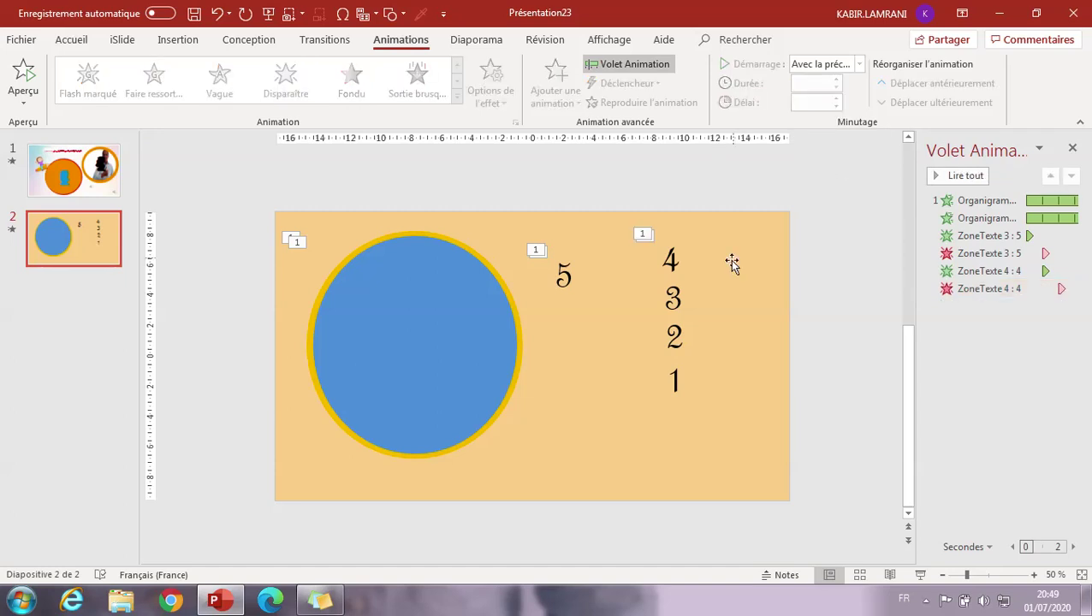
# Step: Give the 3 an Apparaître entrance that starts with the previous animation
pyautogui.click(671, 315)
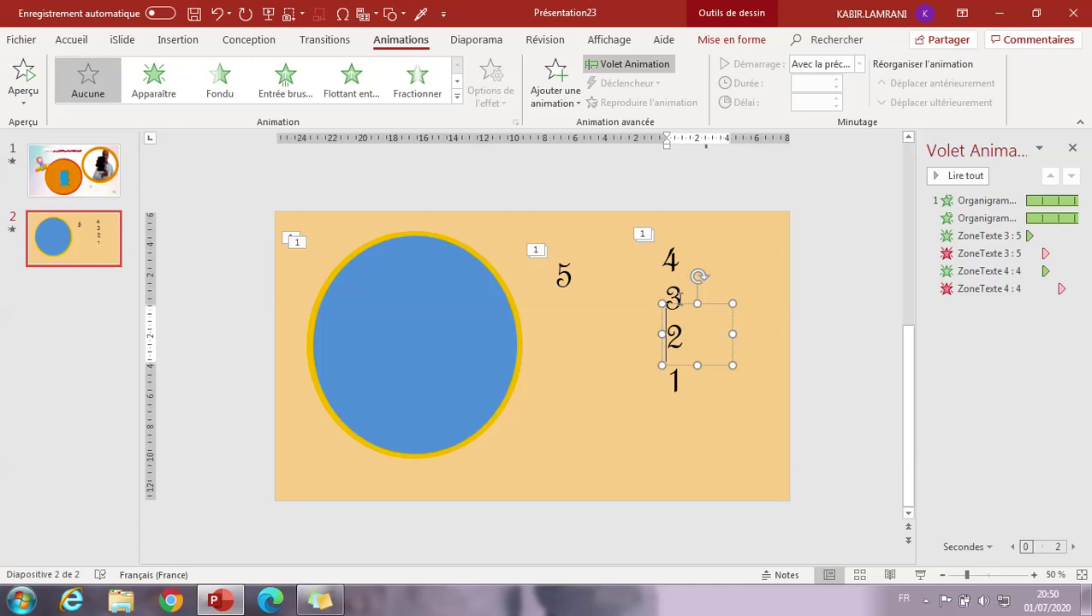
pyautogui.click(674, 296)
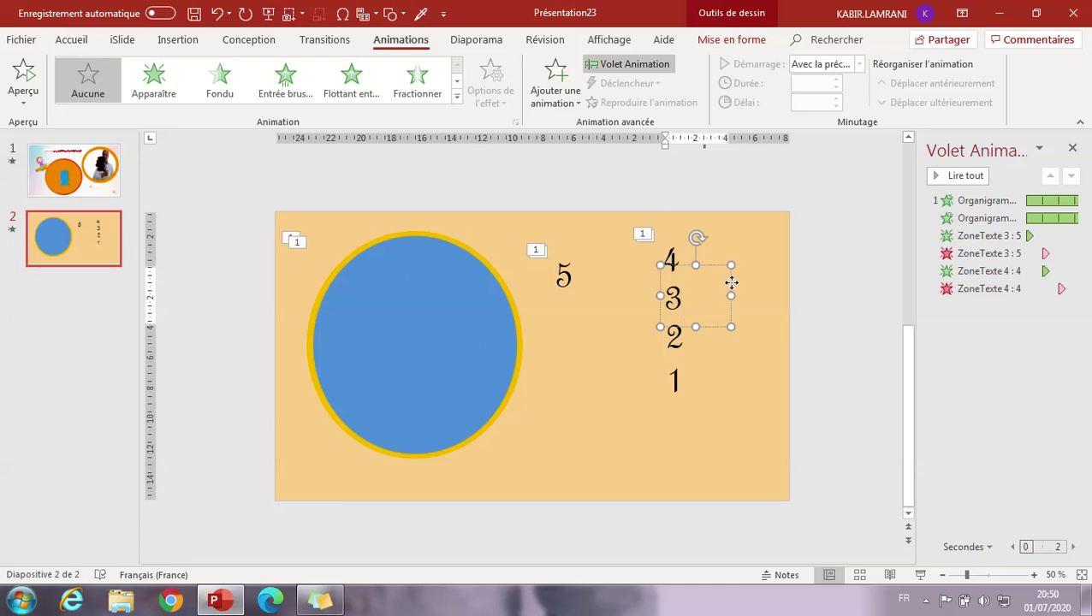
pyautogui.click(152, 85)
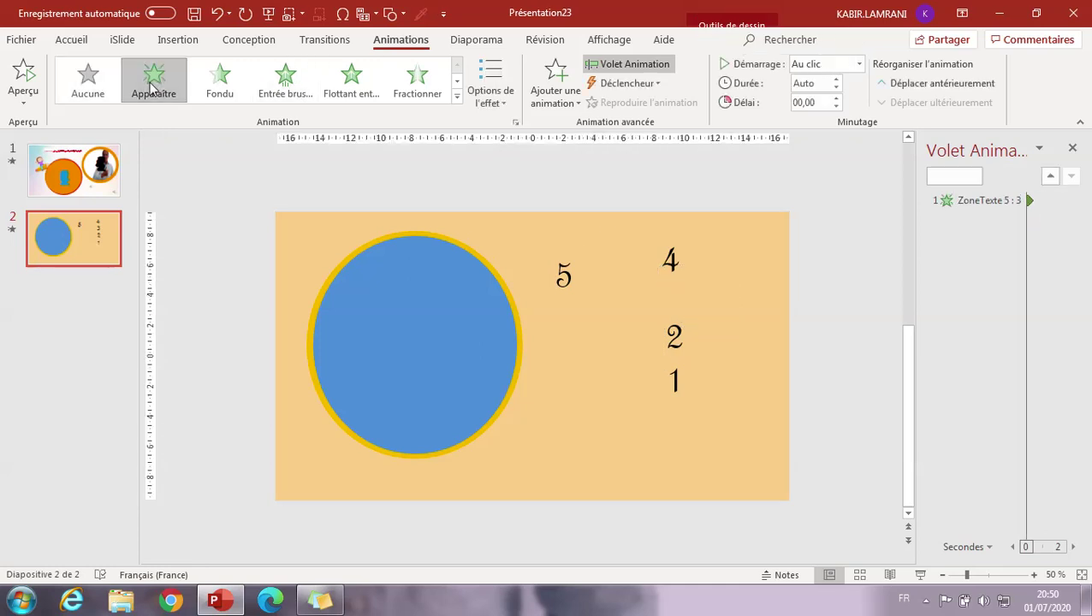
pyautogui.click(859, 65)
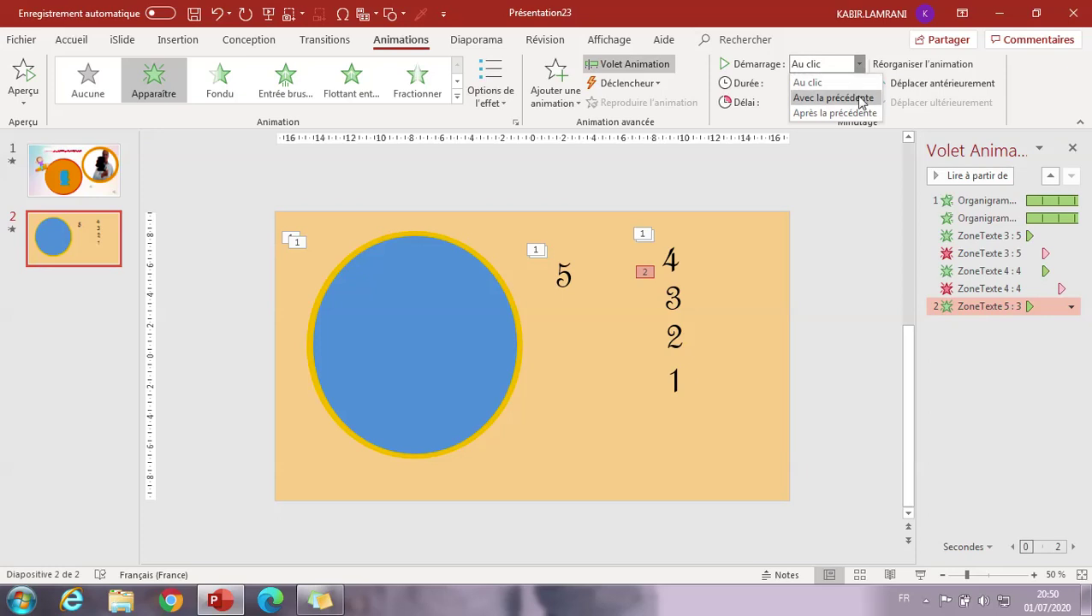
pyautogui.click(861, 99)
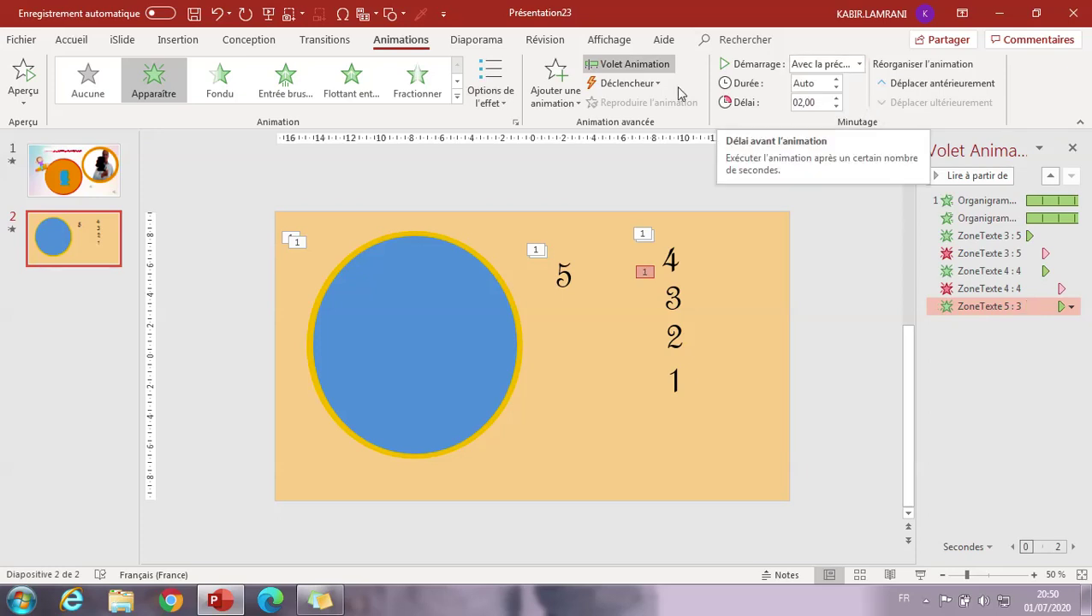
# Step: Add a Disparaître exit to the 3, with the previous animation, delayed 03,00
pyautogui.click(564, 92)
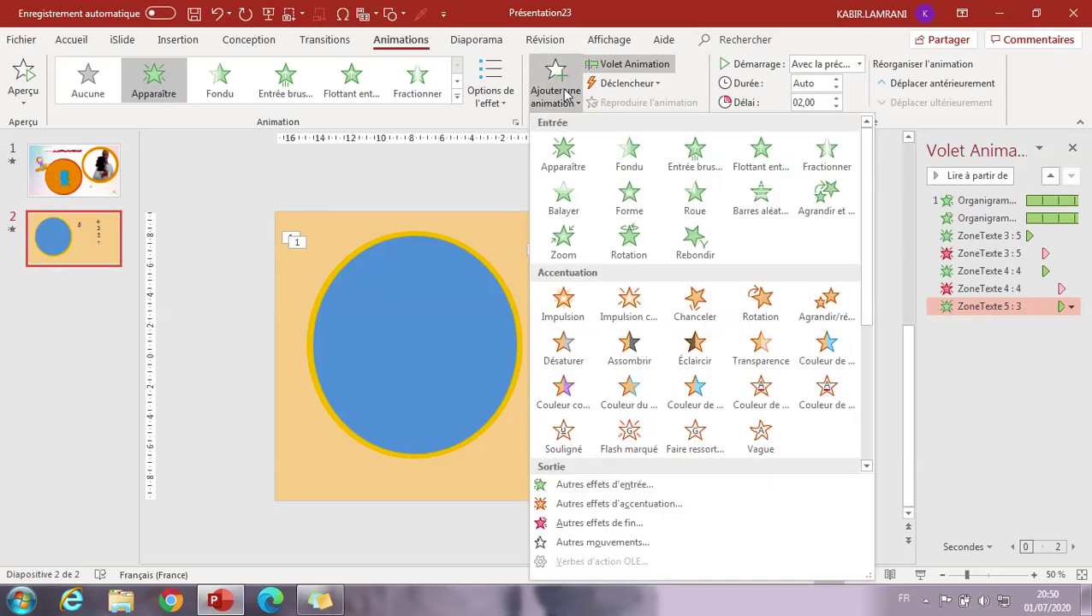
pyautogui.click(599, 523)
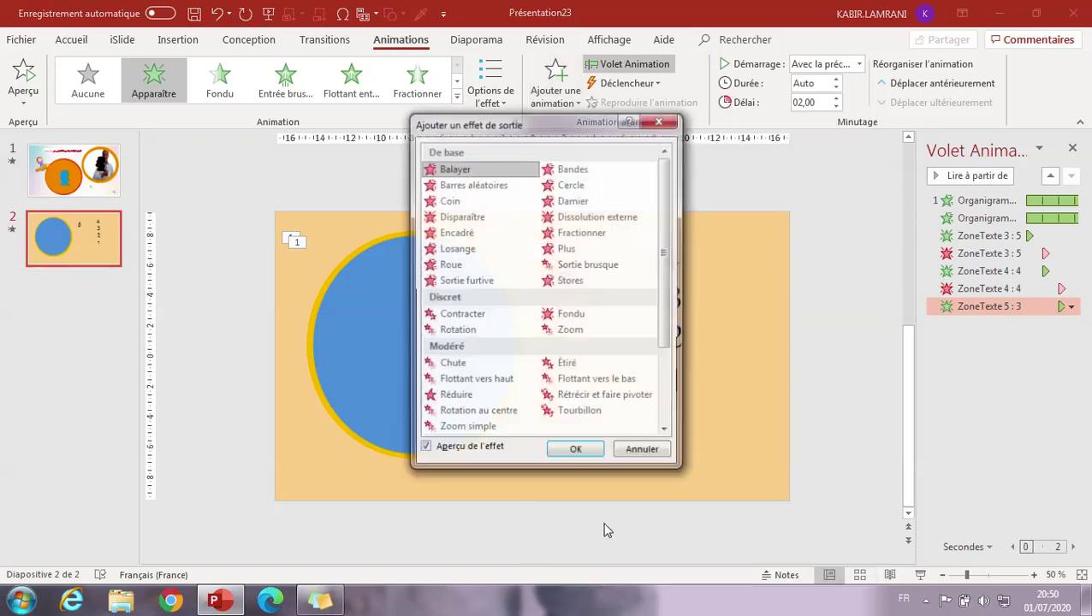
pyautogui.click(480, 222)
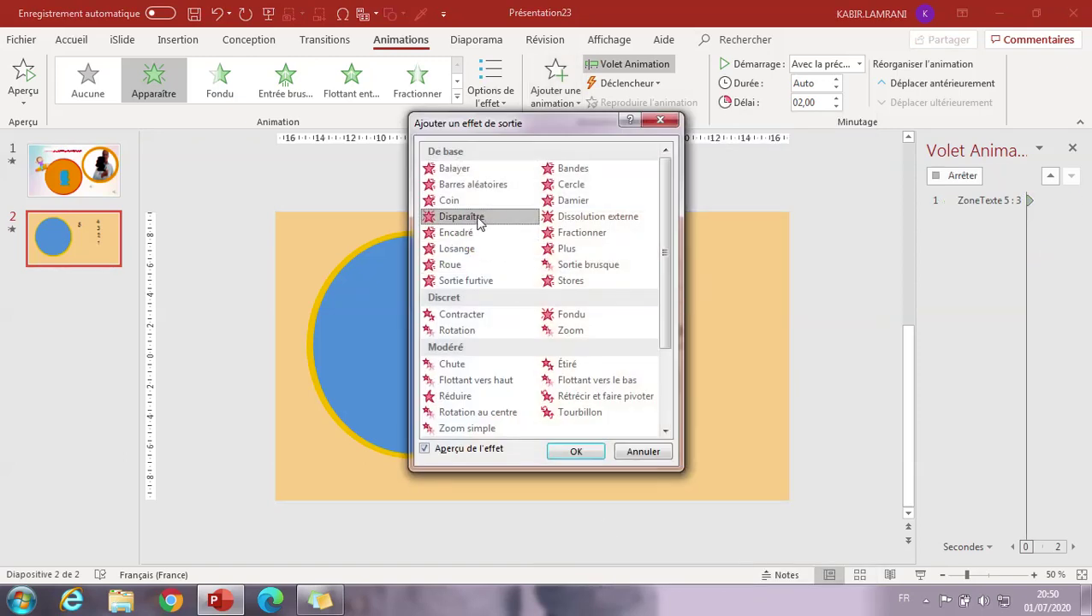
pyautogui.click(584, 452)
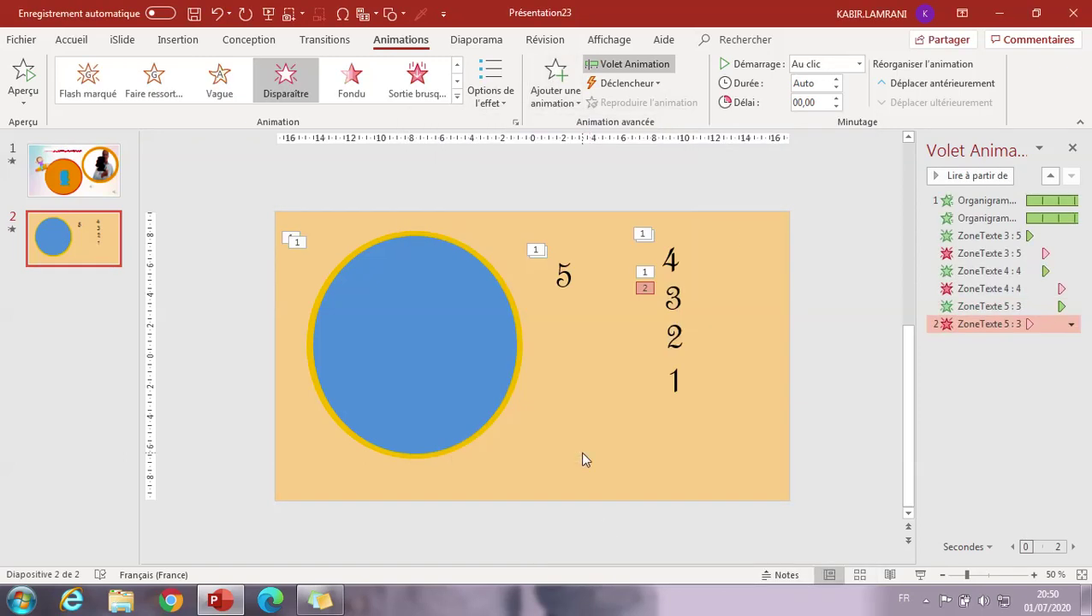
pyautogui.click(859, 64)
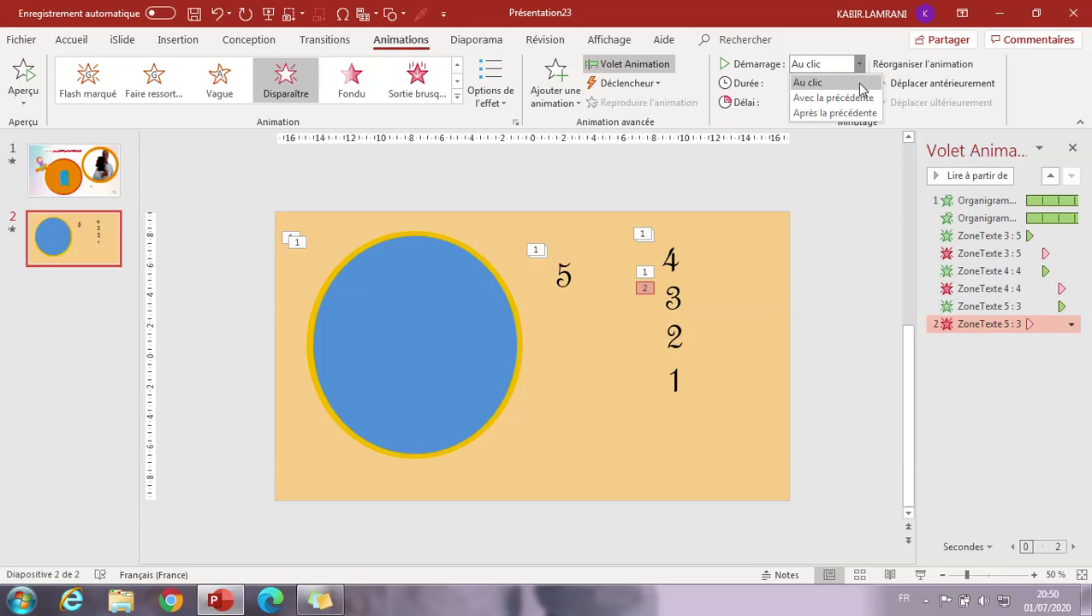
pyautogui.click(858, 97)
pyautogui.click(836, 98)
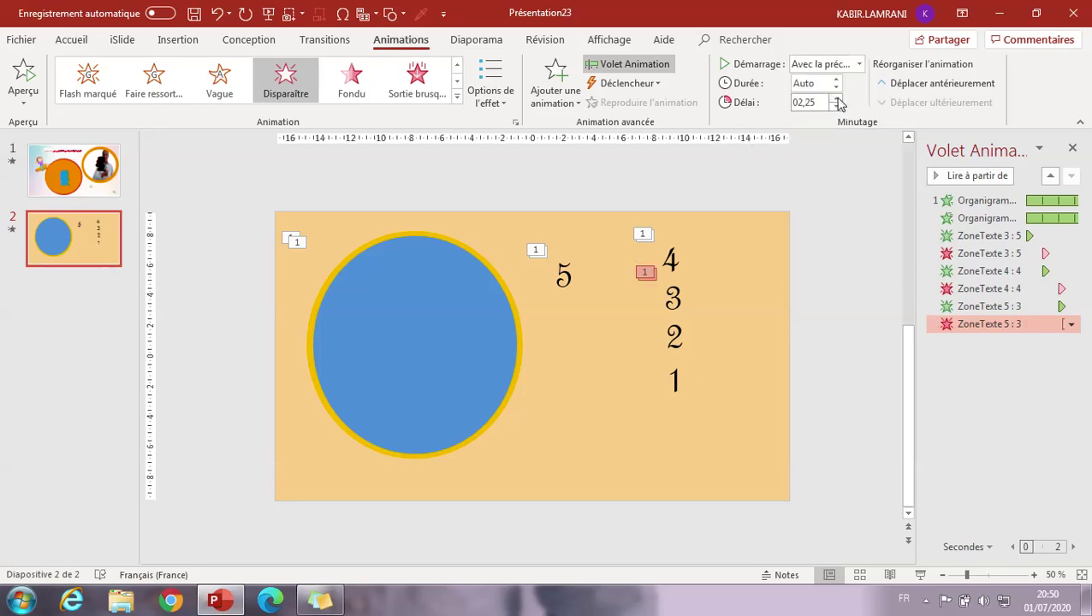
pyautogui.click(836, 99)
pyautogui.click(836, 98)
pyautogui.click(827, 162)
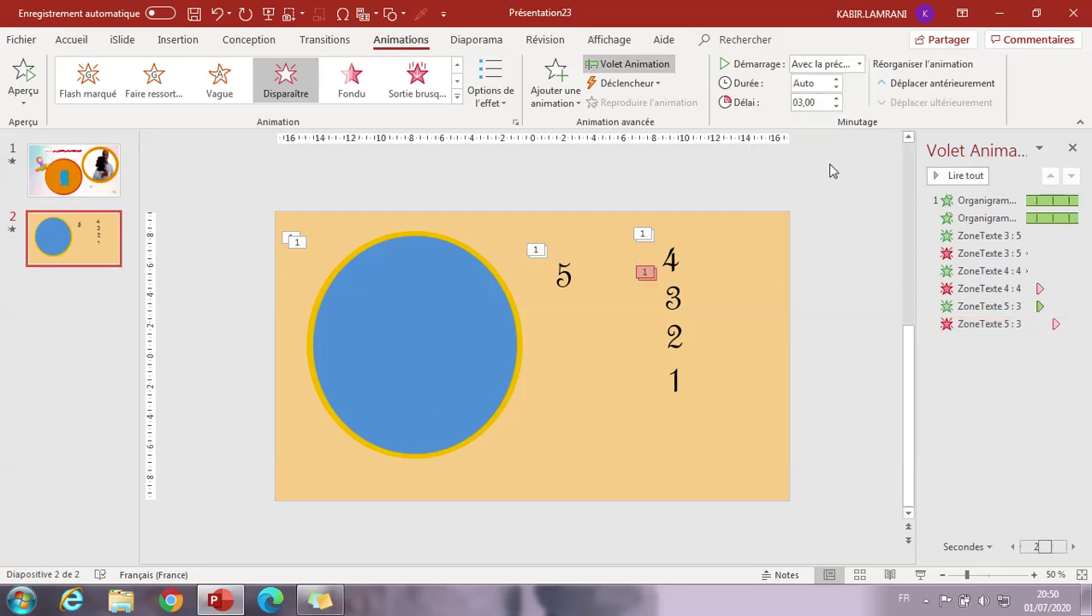
pyautogui.click(675, 336)
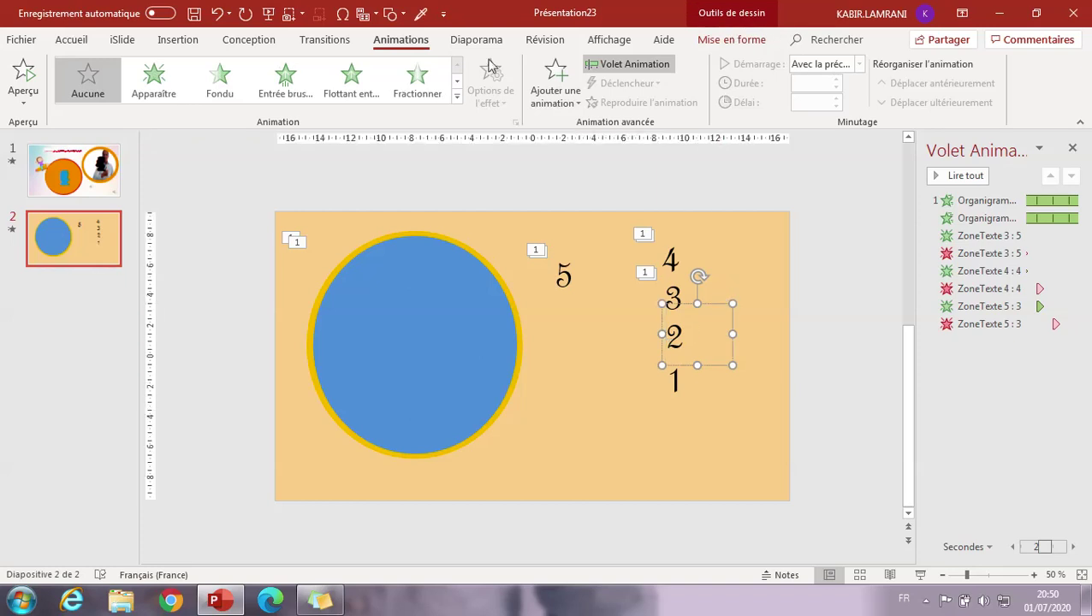
# Step: Give the 2 an Apparaître entrance that starts with the previous animation
pyautogui.click(153, 78)
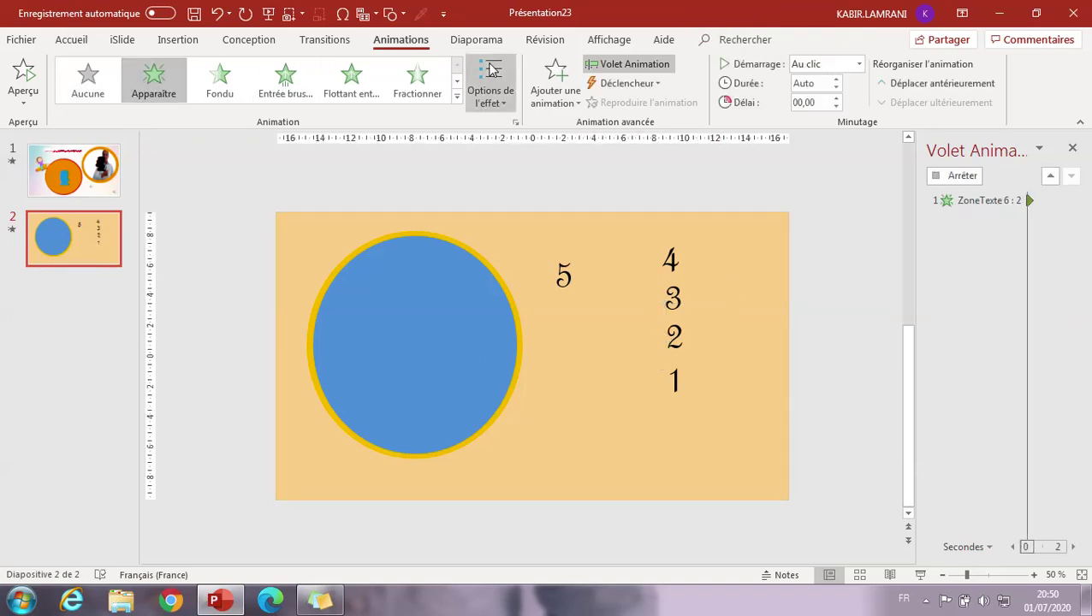
pyautogui.click(858, 64)
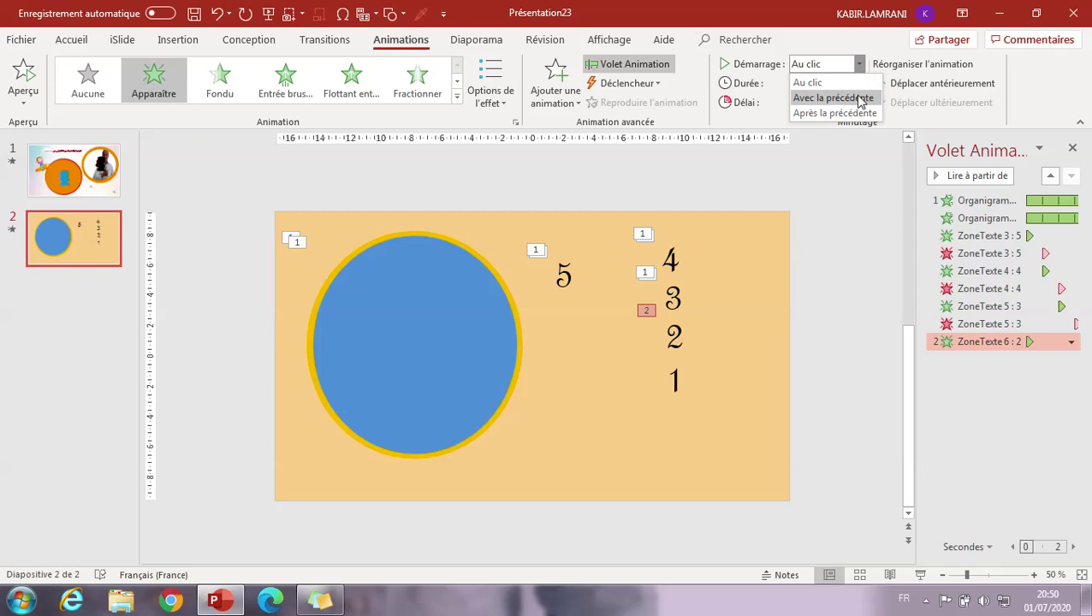
pyautogui.click(860, 98)
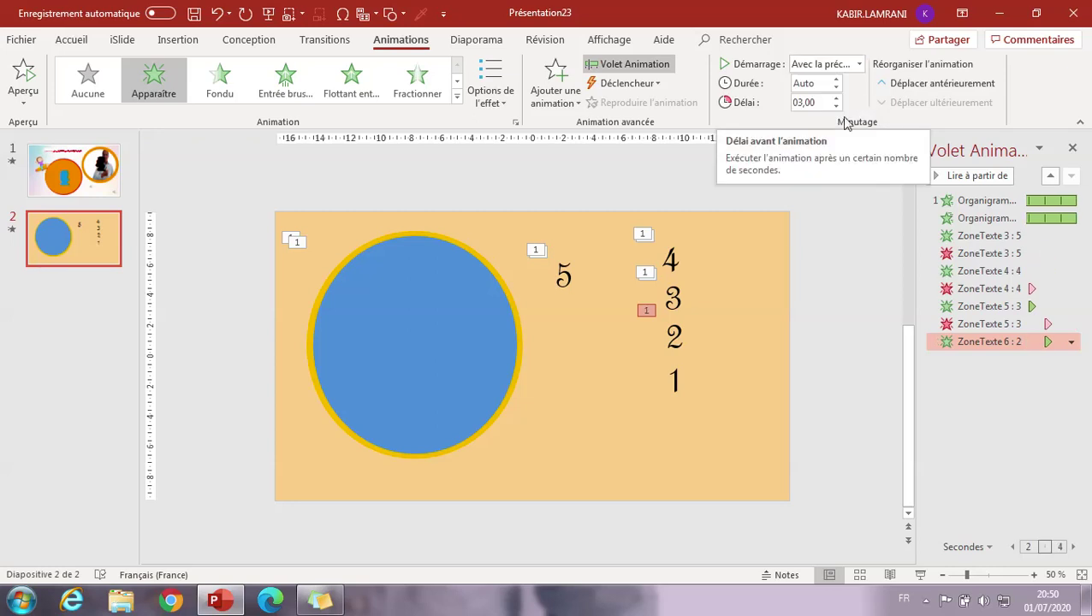
# Step: Add a Disparaître exit to the 2, with the previous animation, delayed 03,75
pyautogui.click(556, 93)
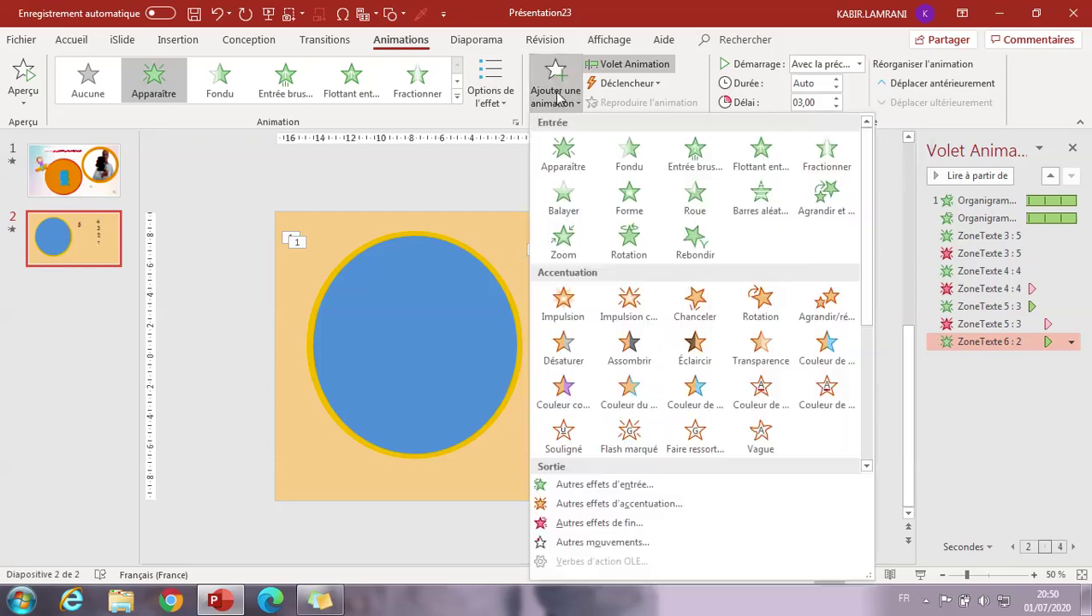
pyautogui.click(599, 522)
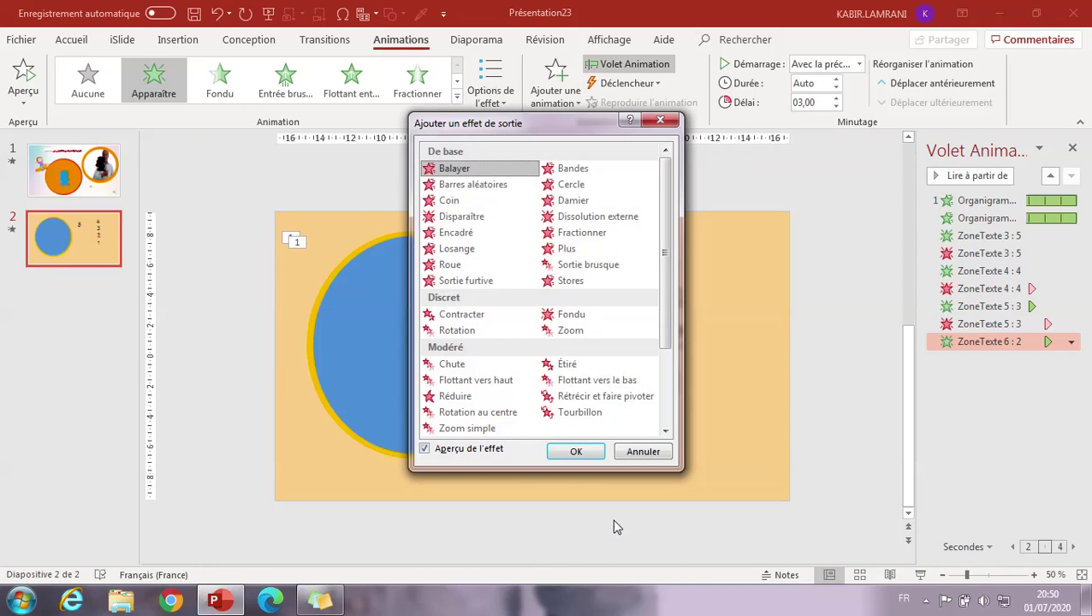
pyautogui.click(491, 215)
pyautogui.click(575, 452)
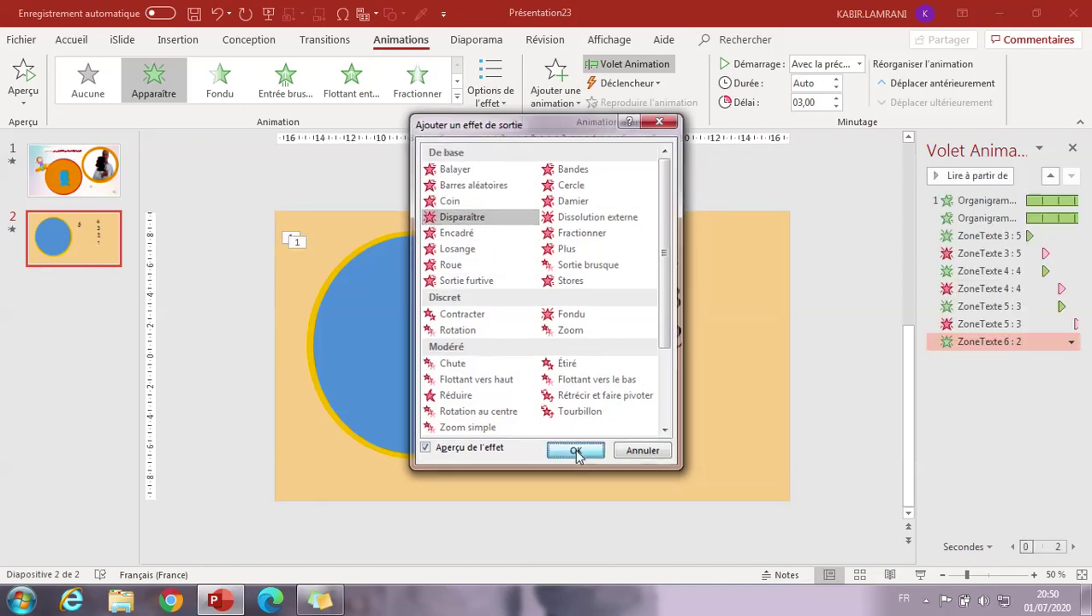
pyautogui.click(858, 65)
pyautogui.click(862, 99)
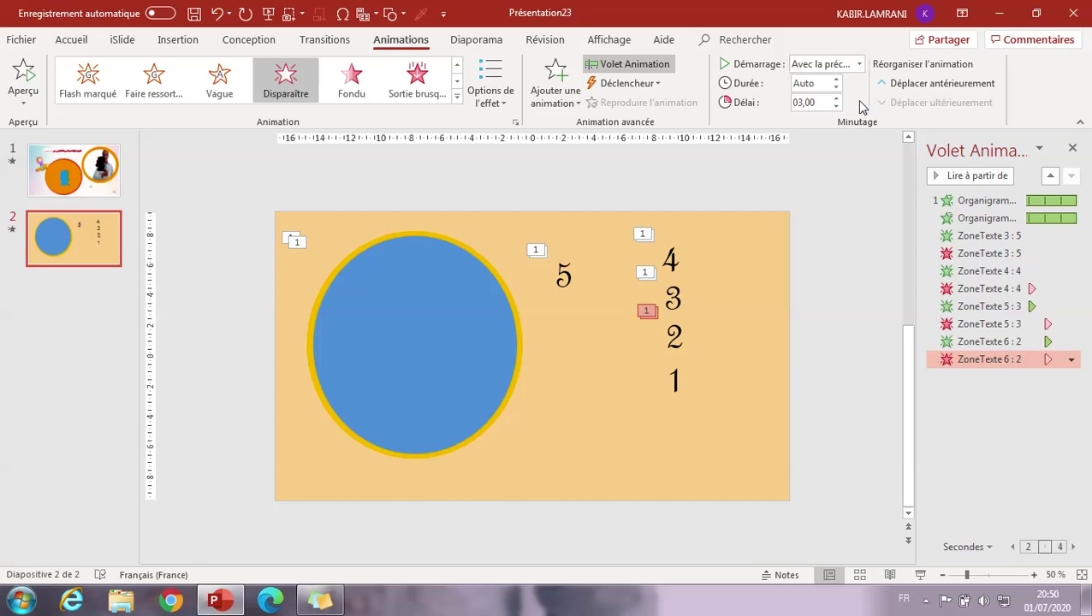
pyautogui.click(838, 100)
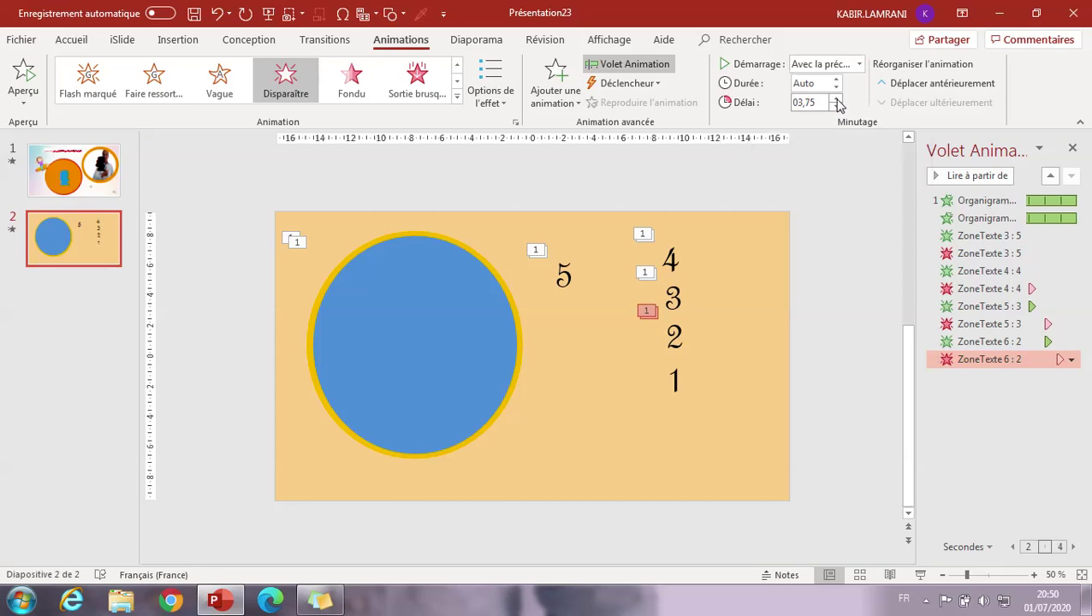
pyautogui.click(837, 100)
pyautogui.click(828, 167)
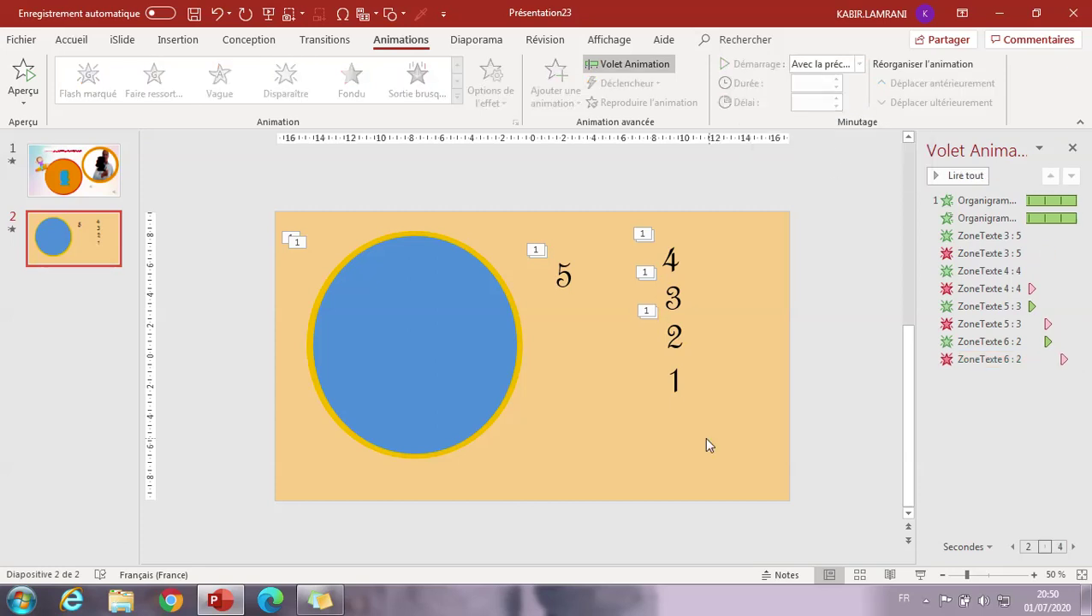
# Step: Give the 1 an Apparaître entrance that starts with the previous animation
pyautogui.click(675, 385)
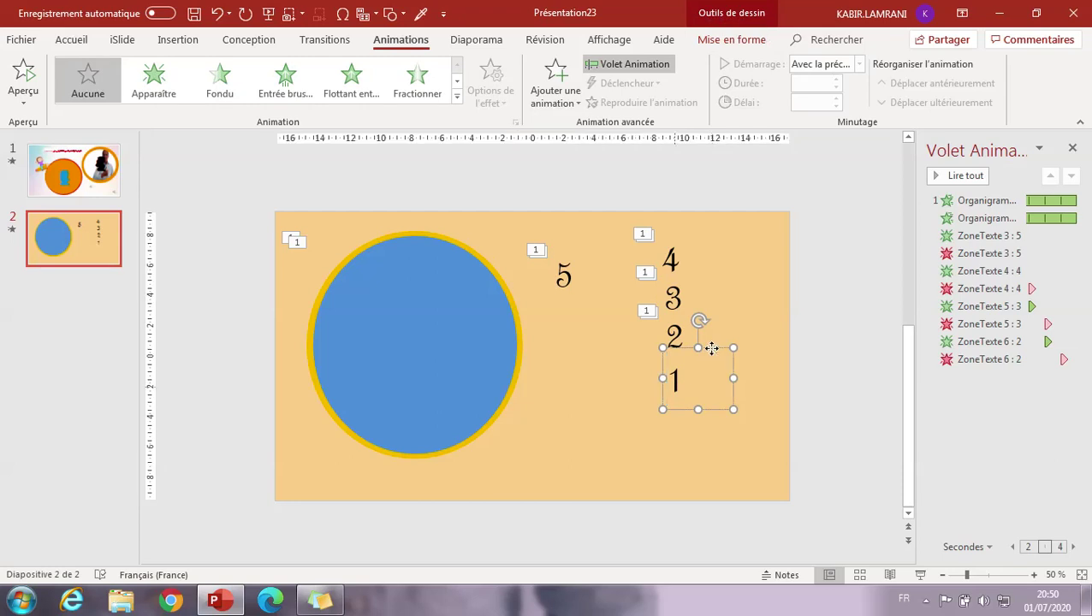
pyautogui.click(154, 82)
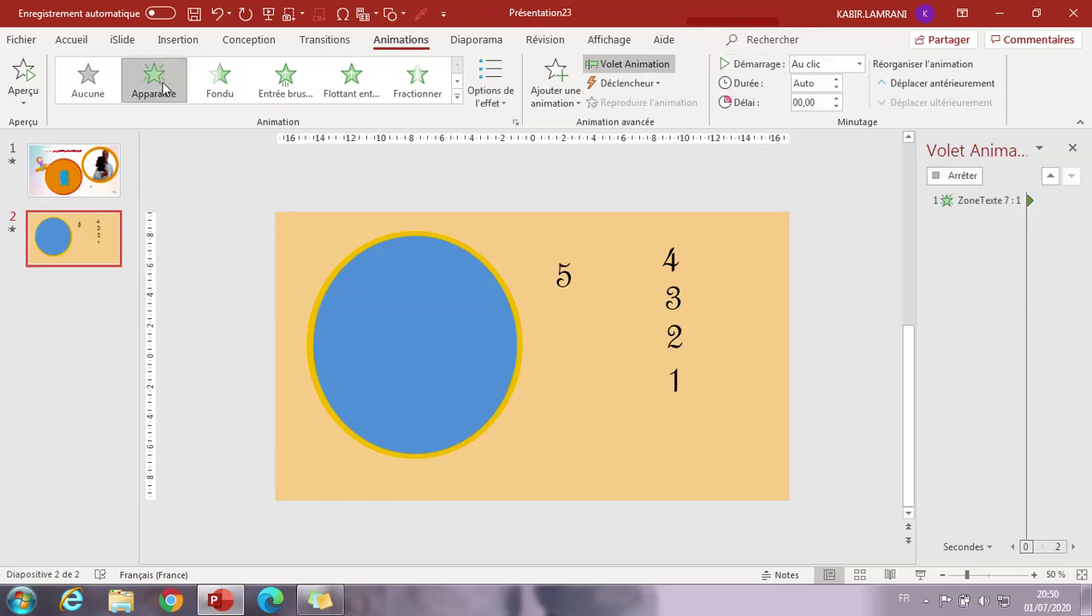
pyautogui.click(861, 70)
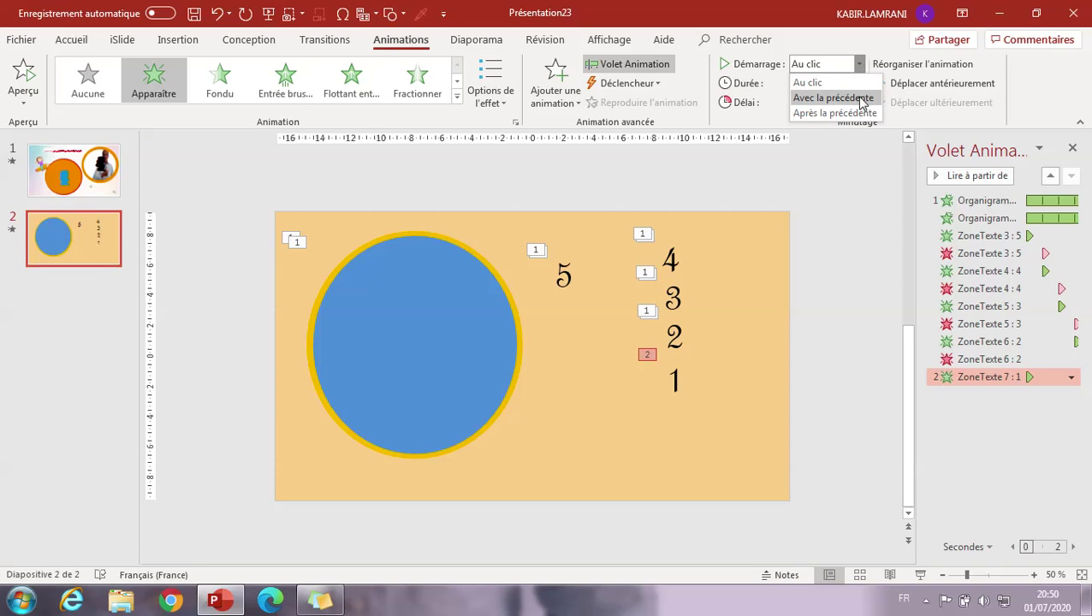
pyautogui.click(855, 98)
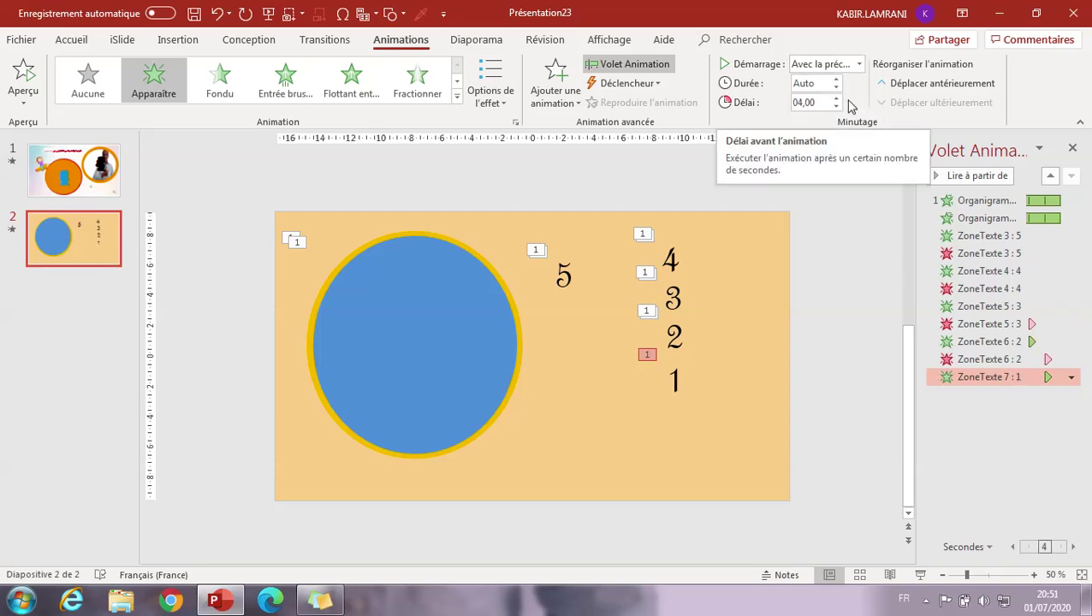
# Step: Add a Disparaître exit to the 1, with the previous animation, delayed 04,75
pyautogui.click(552, 101)
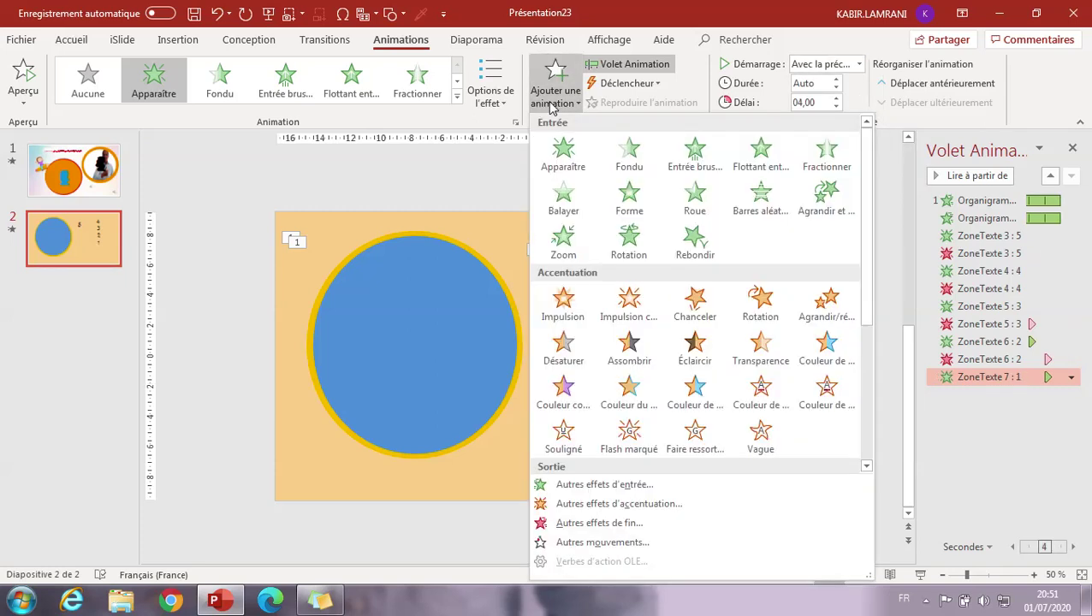
pyautogui.click(635, 524)
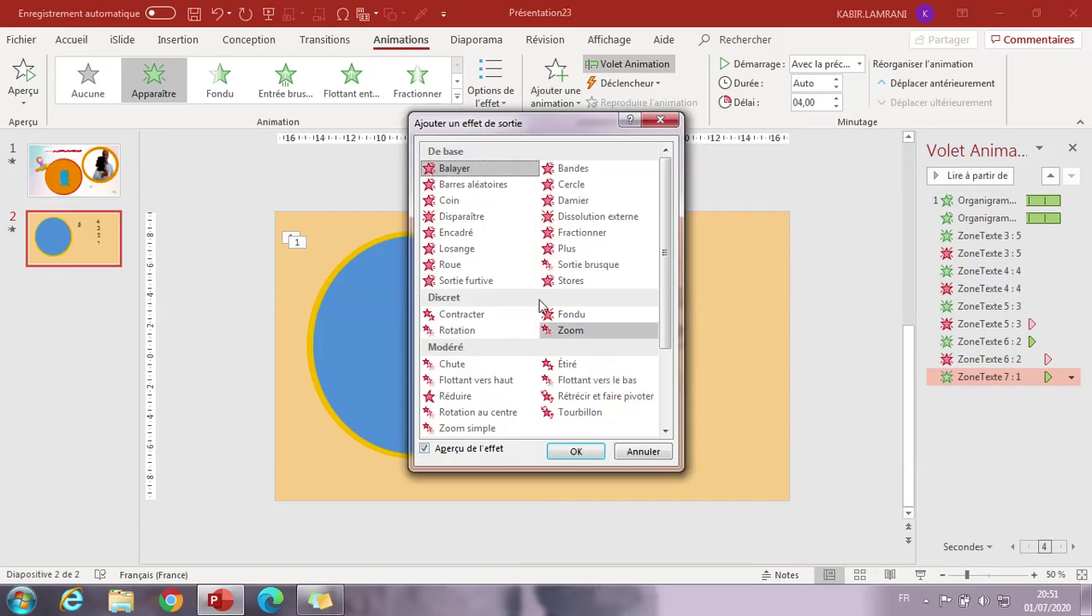
pyautogui.click(492, 220)
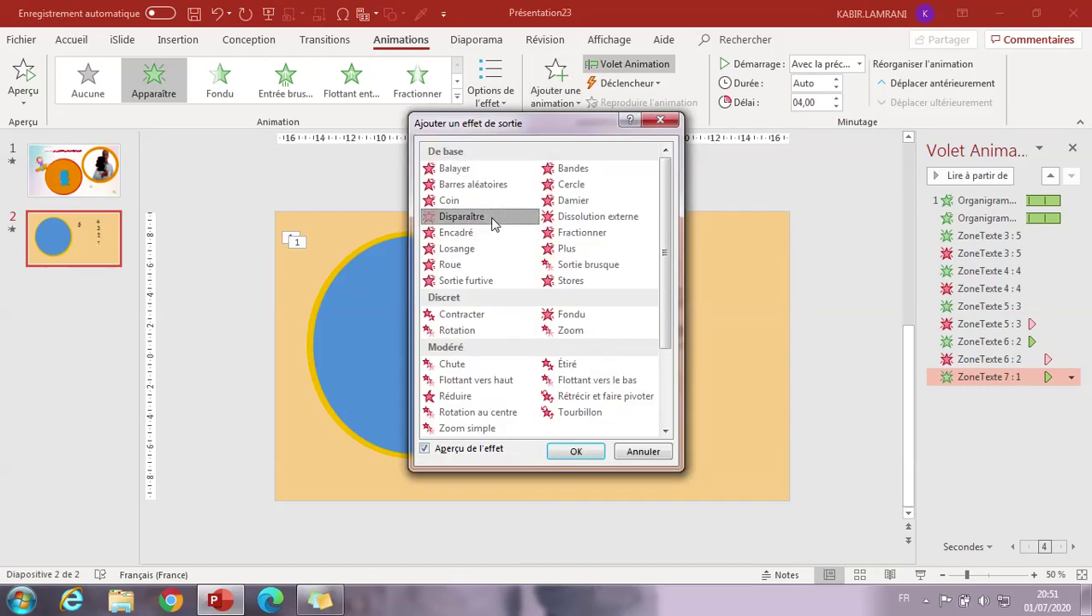
pyautogui.click(569, 451)
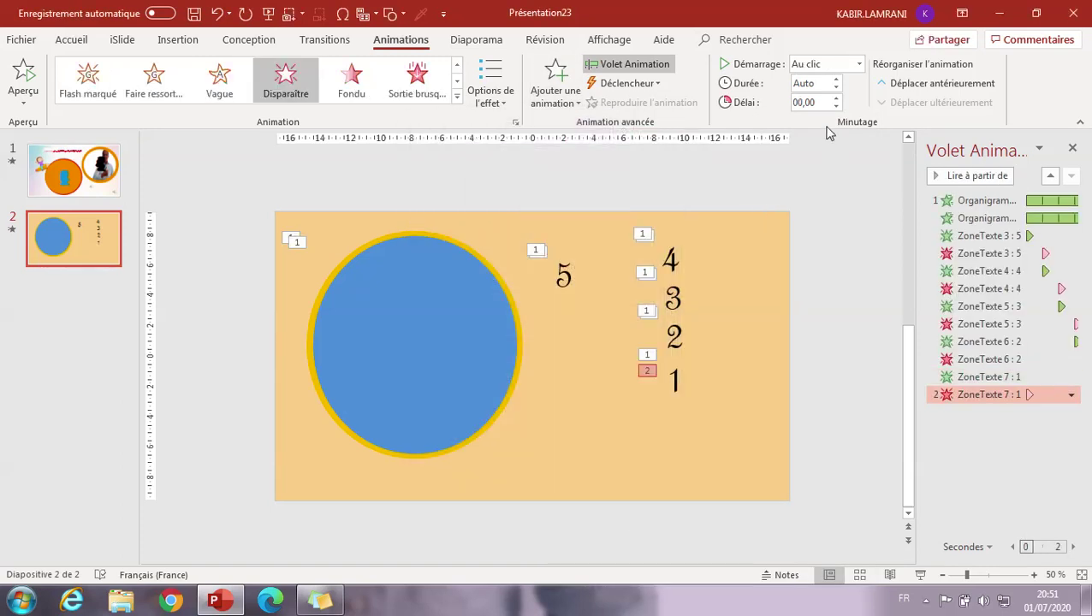
pyautogui.click(858, 64)
pyautogui.click(856, 98)
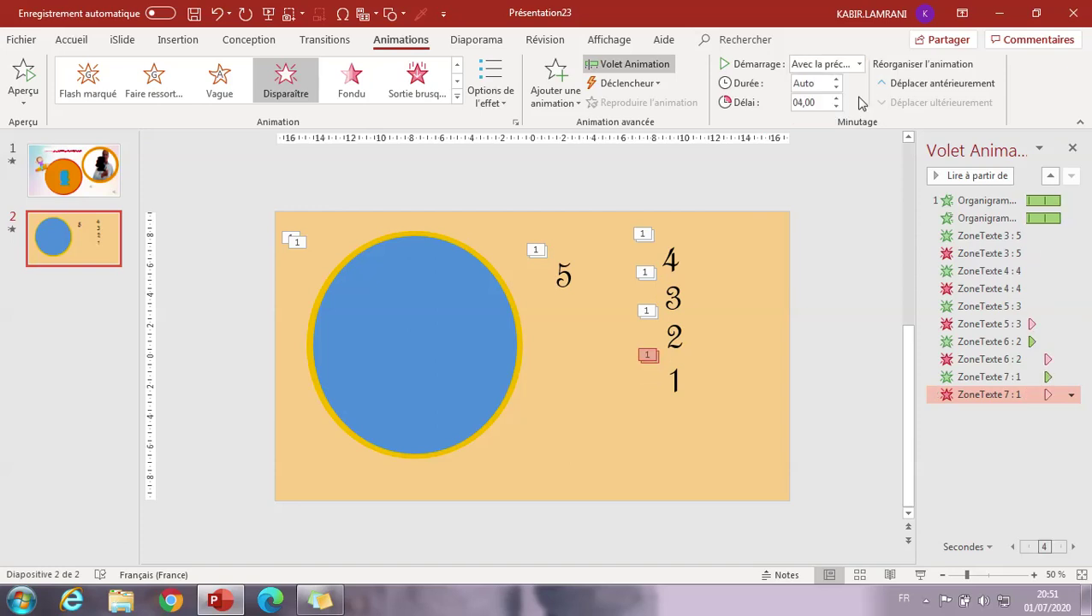
pyautogui.click(836, 98)
pyautogui.click(836, 100)
pyautogui.click(841, 176)
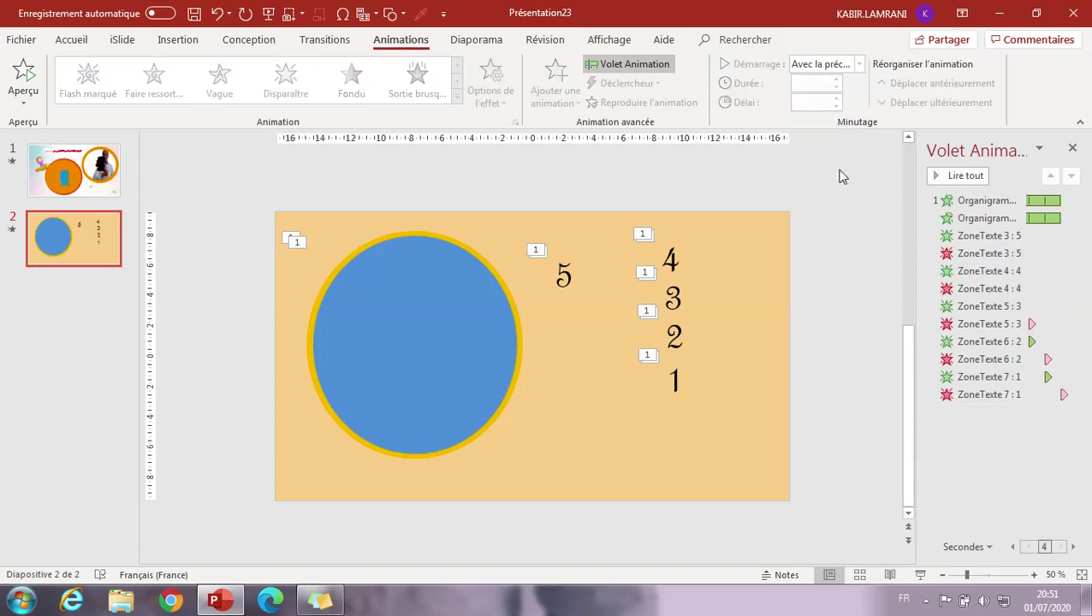
pyautogui.click(673, 263)
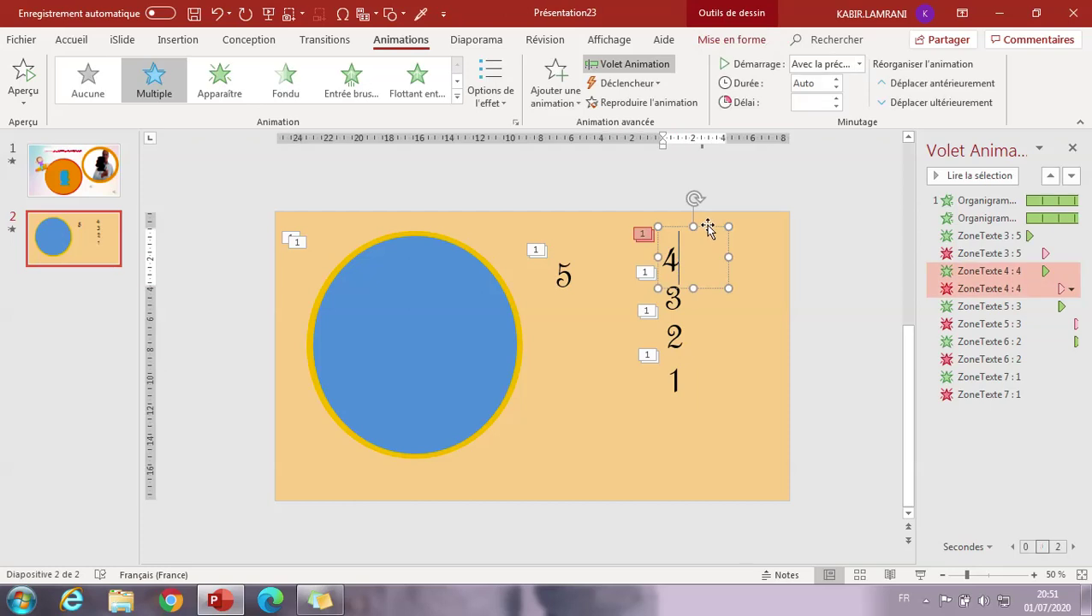
# Step: Drag the 2 and 1 boxes onto the 3's position, then marquee-select the stacked numbers
pyautogui.click(663, 293)
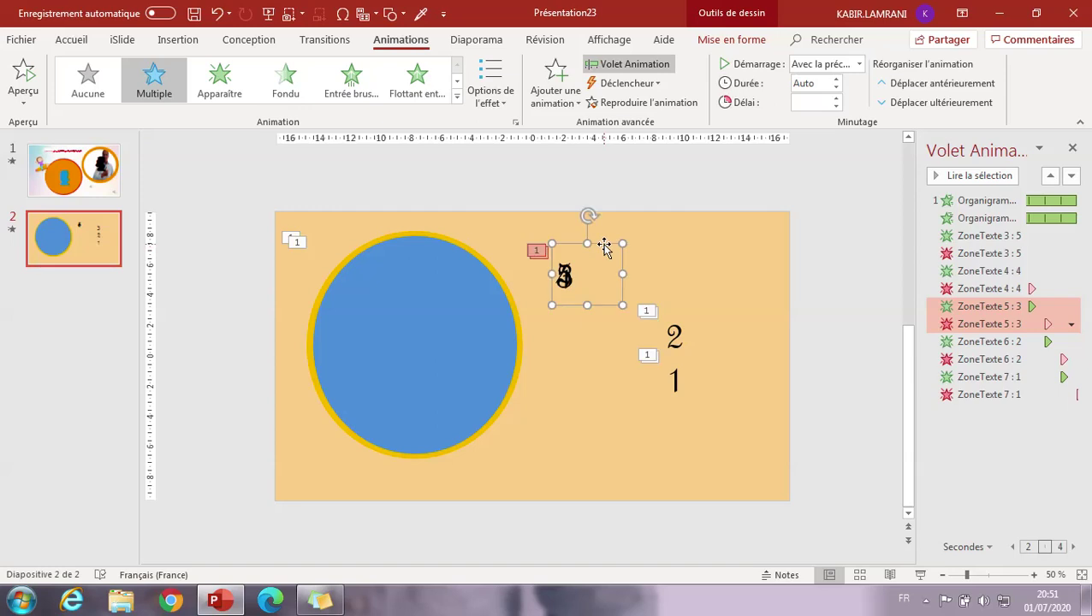
pyautogui.click(664, 351)
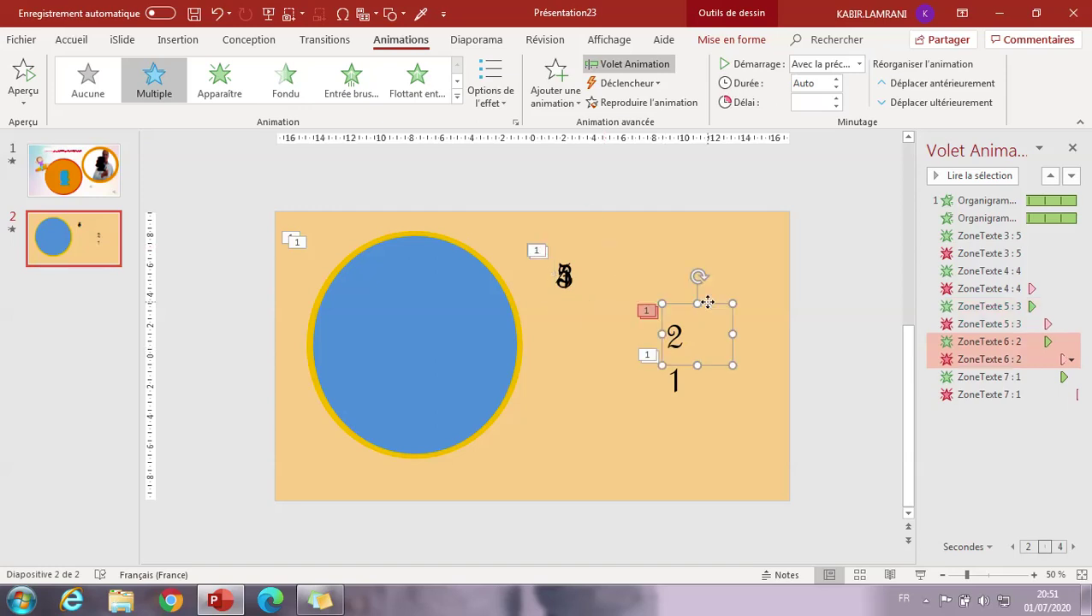
pyautogui.moveTo(707, 302); pyautogui.dragTo(596, 243)
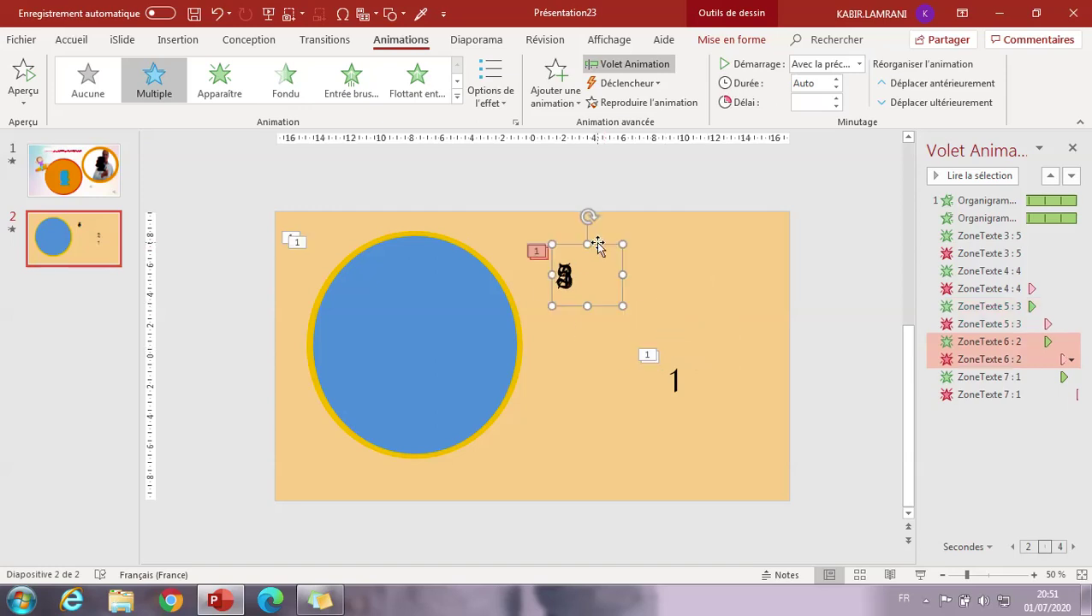
pyautogui.click(674, 385)
pyautogui.moveTo(712, 352); pyautogui.dragTo(599, 248)
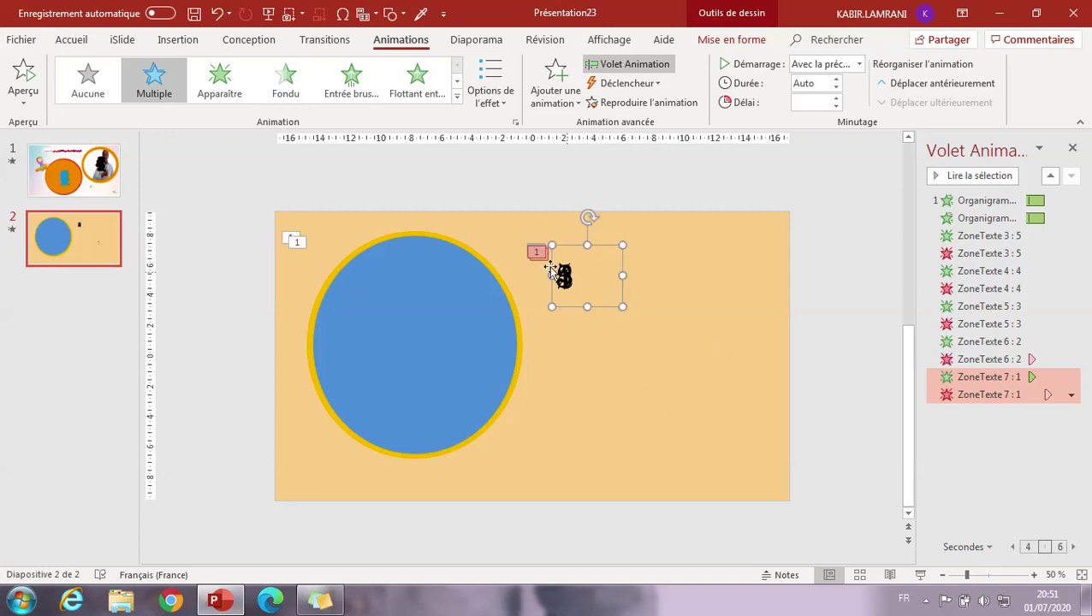
pyautogui.click(534, 213)
pyautogui.moveTo(531, 227); pyautogui.dragTo(606, 326)
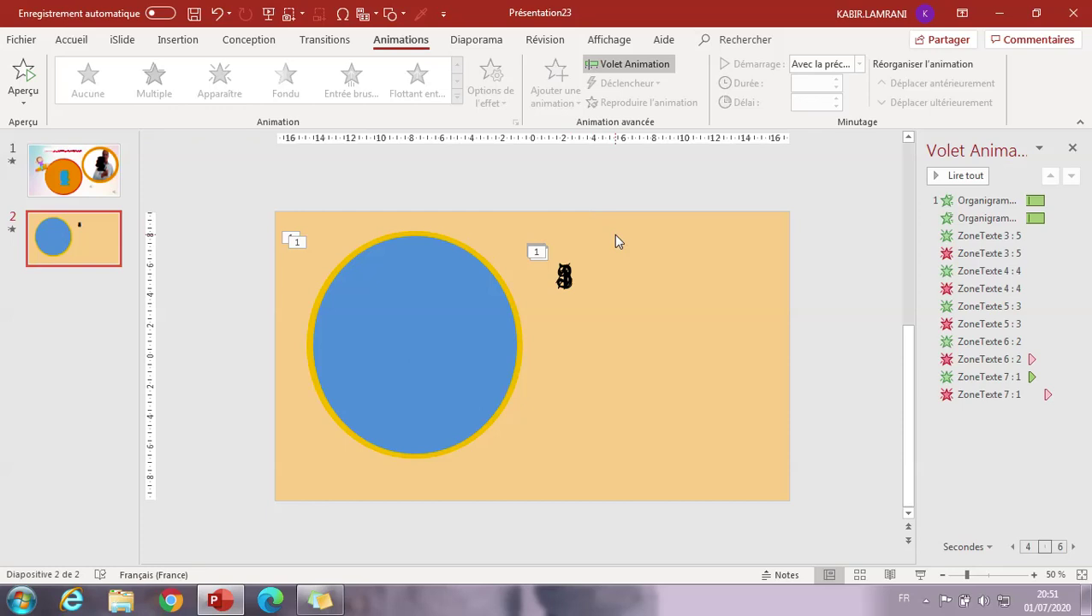
pyautogui.moveTo(613, 234); pyautogui.dragTo(529, 318)
# Step: Move the blue circle aside and drag the stacked numbers onto it
pyautogui.click(413, 370)
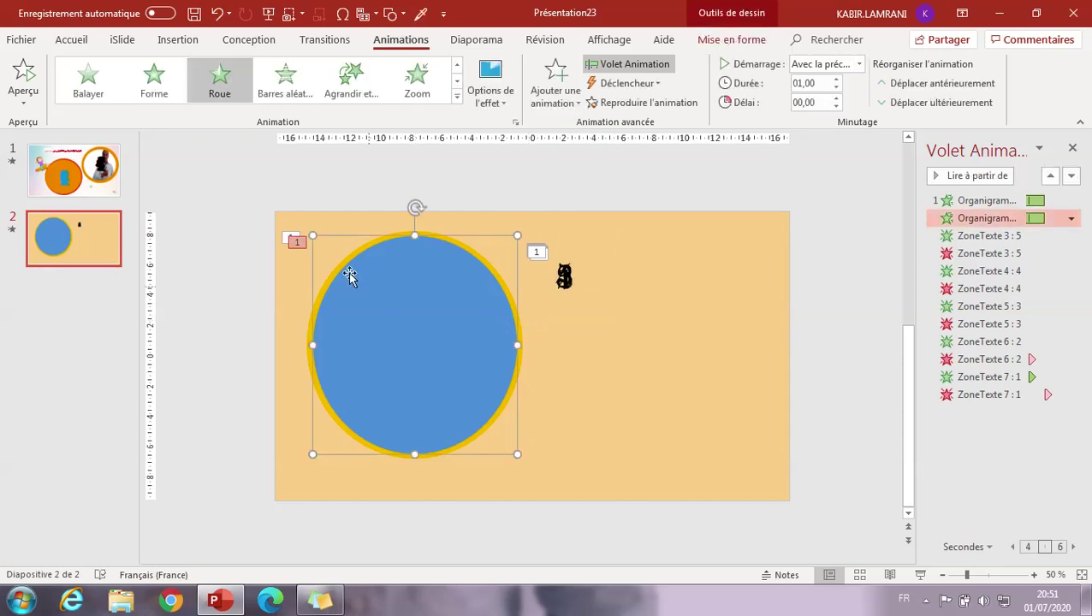
pyautogui.moveTo(300, 219)
pyautogui.mouseDown()
pyautogui.moveTo(333, 389)
pyautogui.moveTo(561, 473)
pyautogui.mouseUp()
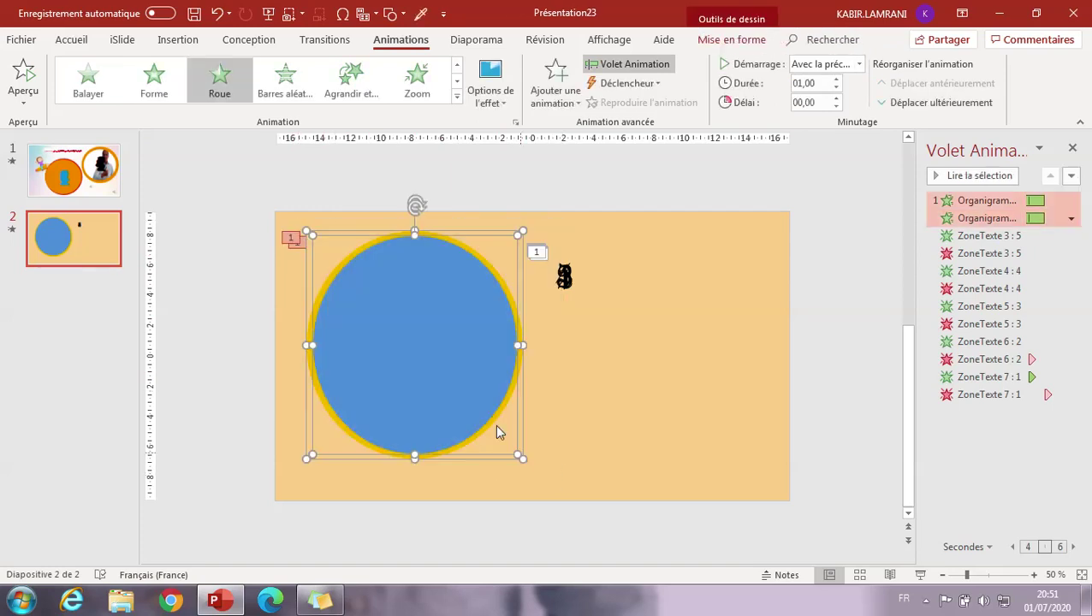
pyautogui.moveTo(488, 406); pyautogui.dragTo(324, 409)
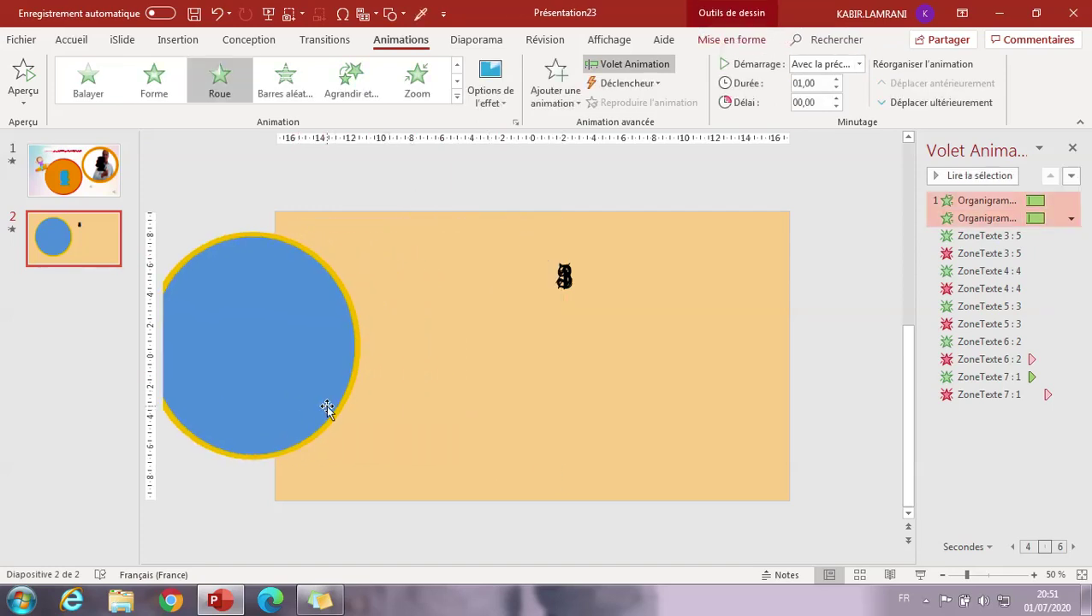
pyautogui.click(513, 255)
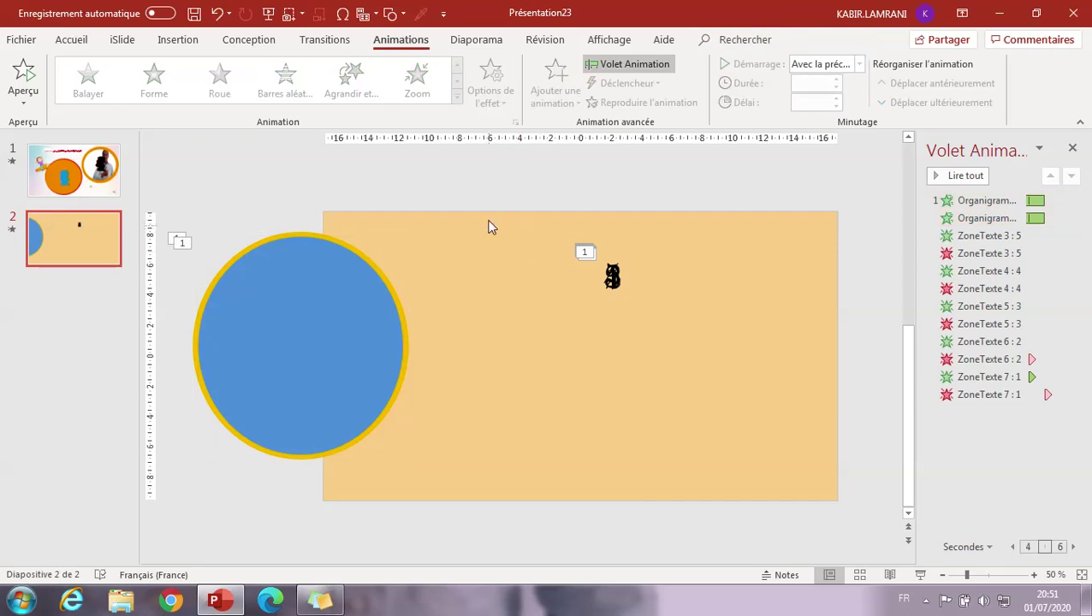
pyautogui.moveTo(462, 219); pyautogui.dragTo(709, 356)
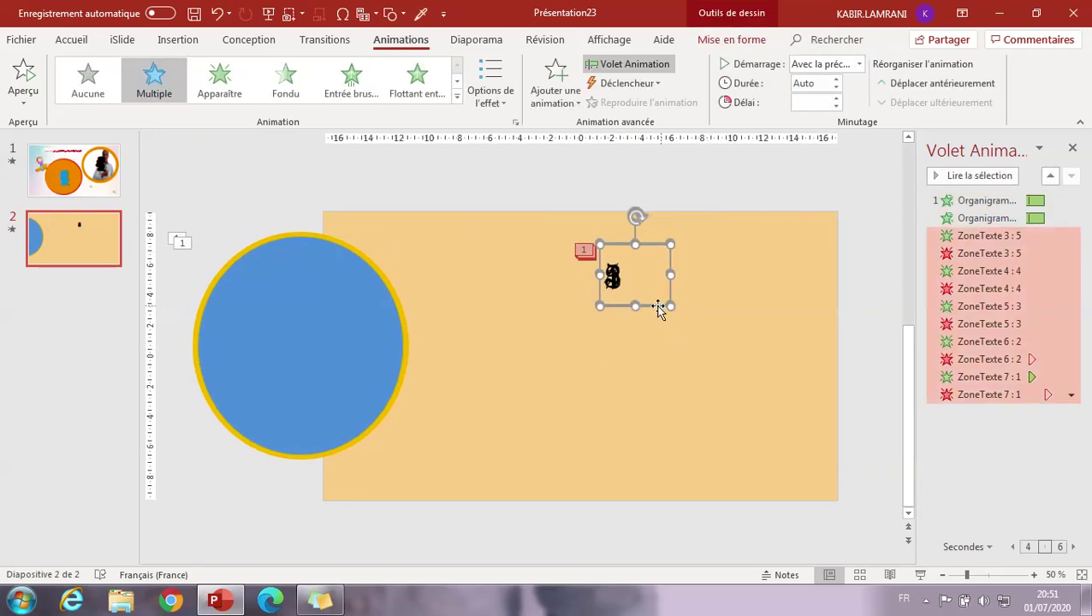
pyautogui.moveTo(658, 305); pyautogui.dragTo(483, 355)
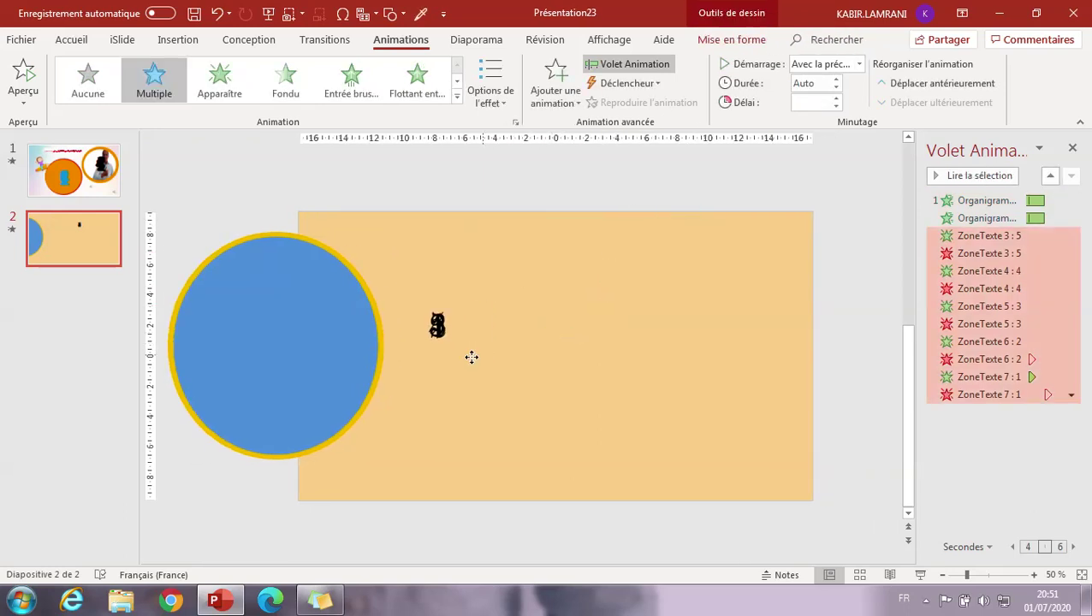
pyautogui.moveTo(472, 357); pyautogui.dragTo(321, 374)
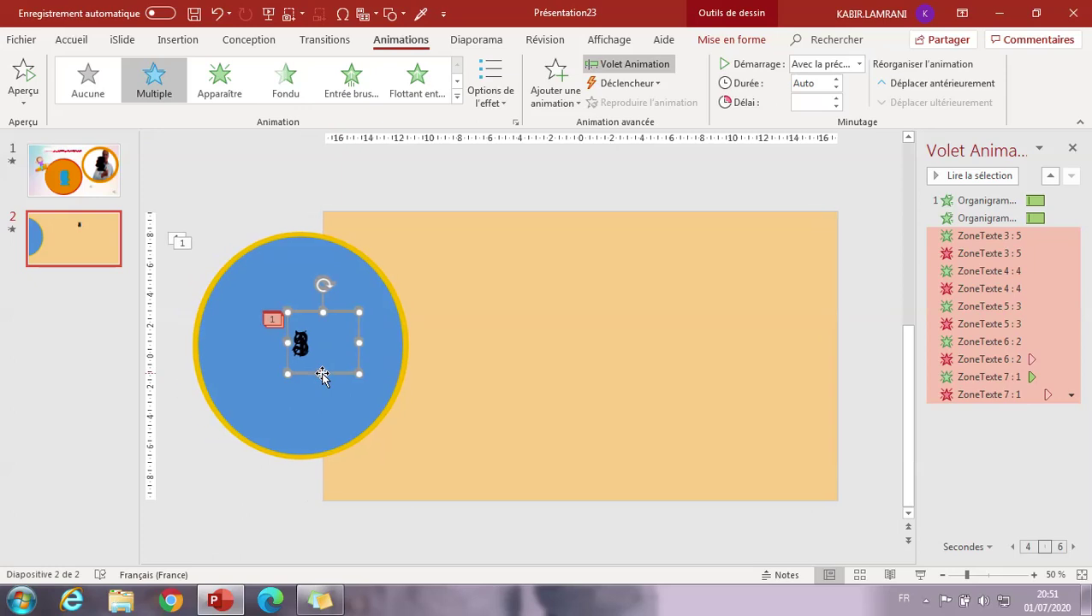
# Step: Move the circle with its numbers back onto the yellow ring mid-slide
pyautogui.moveTo(196, 224); pyautogui.dragTo(432, 470)
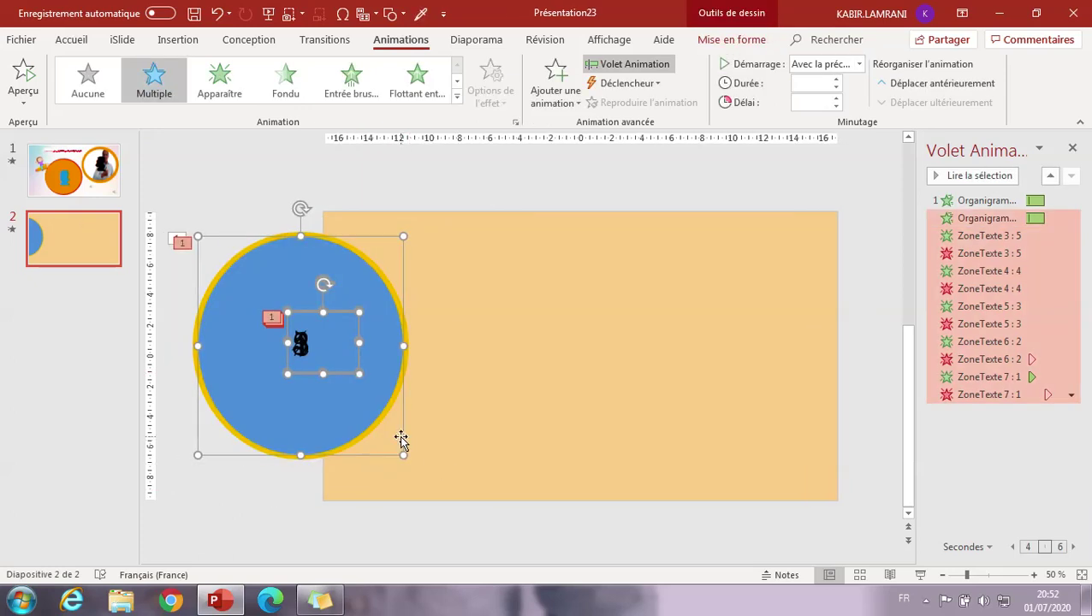
pyautogui.moveTo(399, 435); pyautogui.dragTo(389, 436)
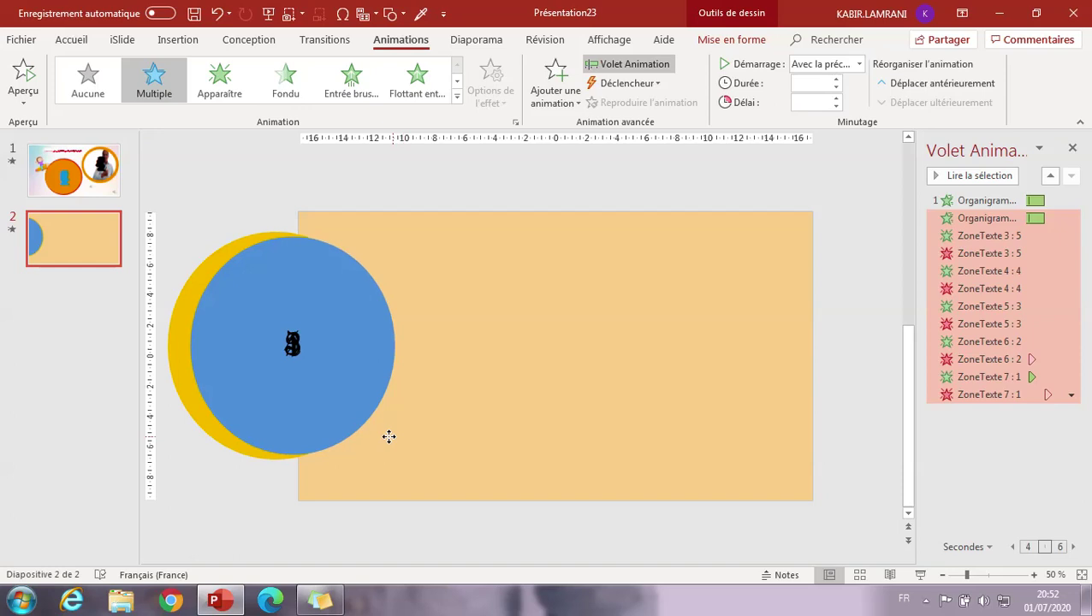
pyautogui.moveTo(388, 436); pyautogui.dragTo(354, 438)
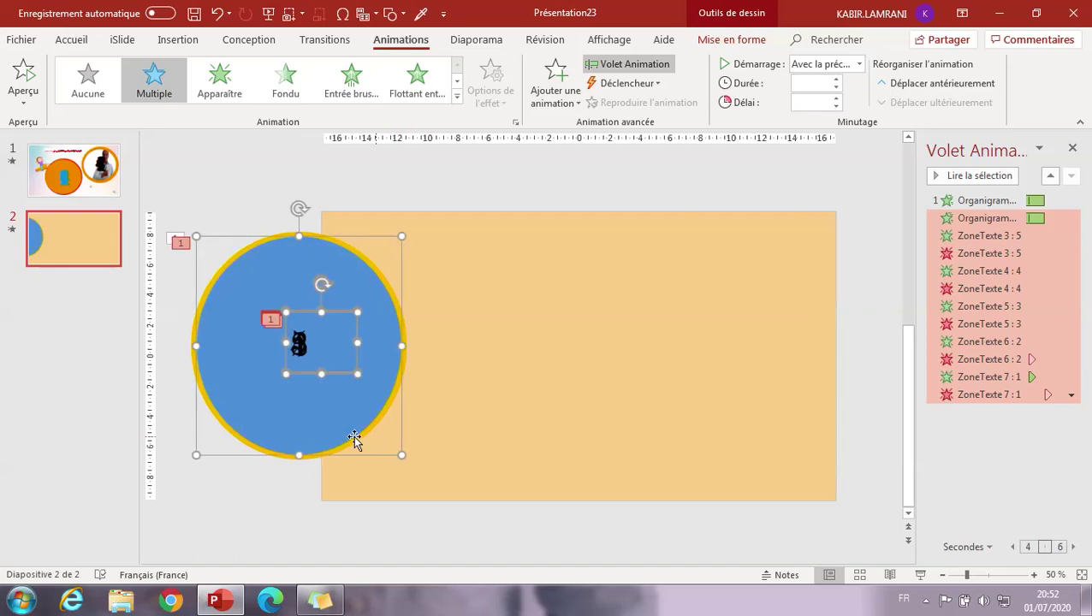
pyautogui.click(171, 295)
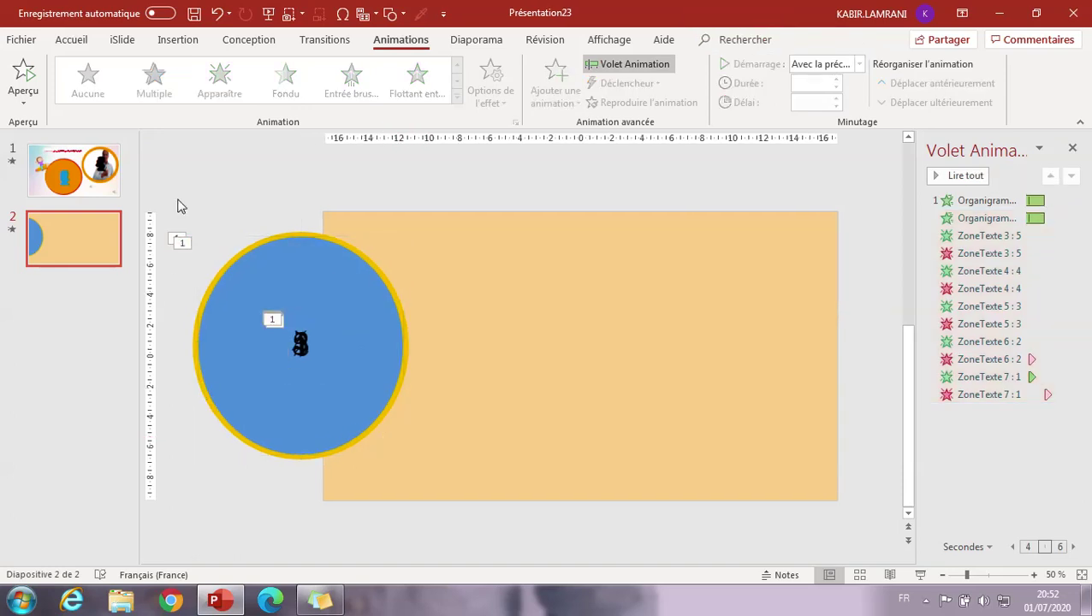
pyautogui.moveTo(163, 198); pyautogui.dragTo(432, 507)
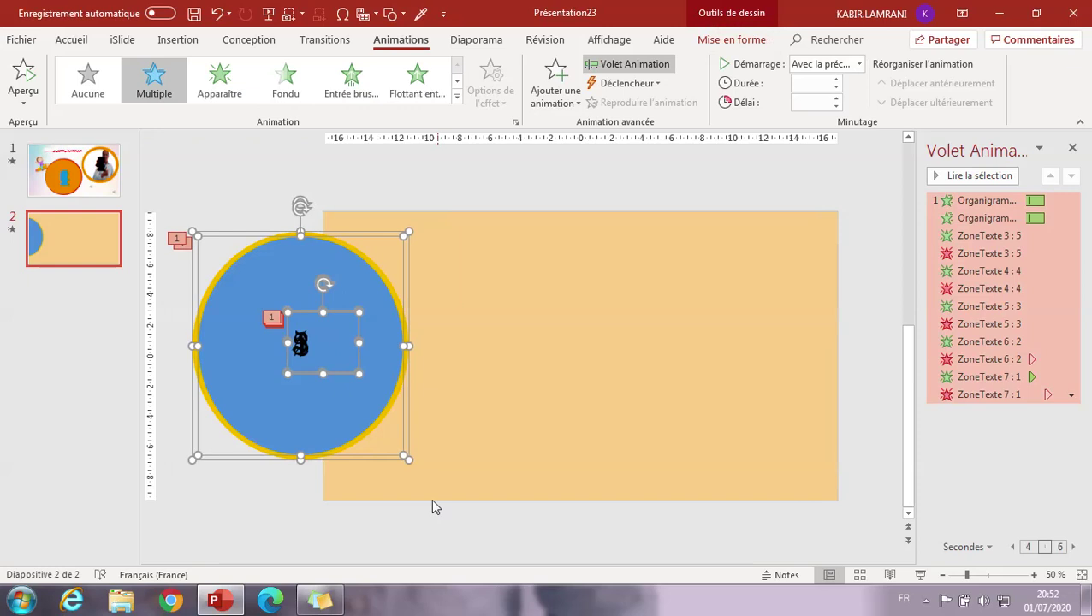
pyautogui.moveTo(402, 419); pyautogui.dragTo(632, 418)
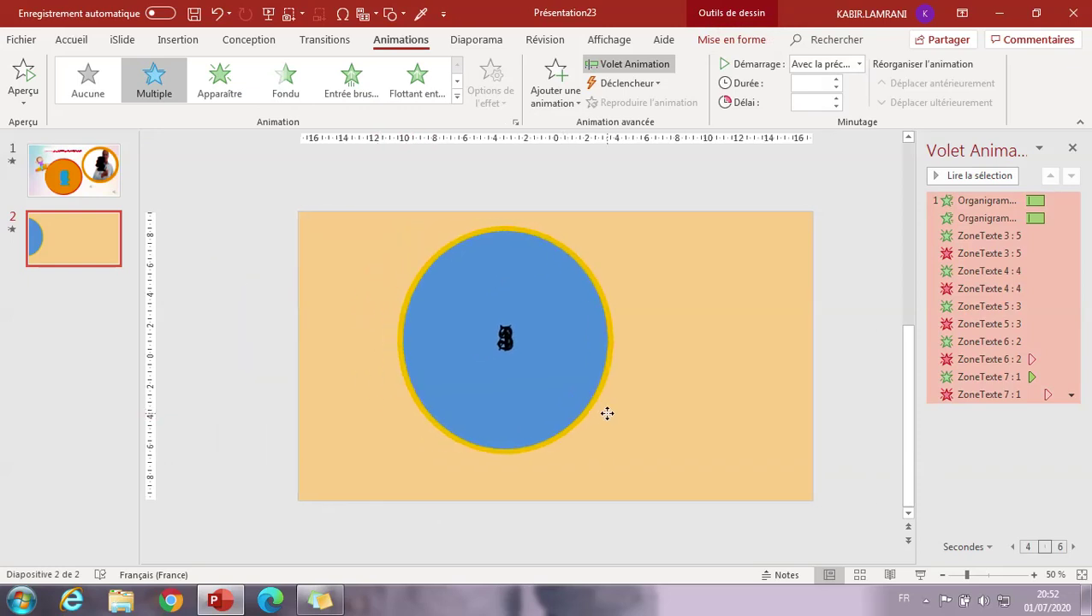
# Step: Align Center and Align Middle the numbers on the circle, then select only the number boxes
pyautogui.click(859, 65)
pyautogui.click(749, 39)
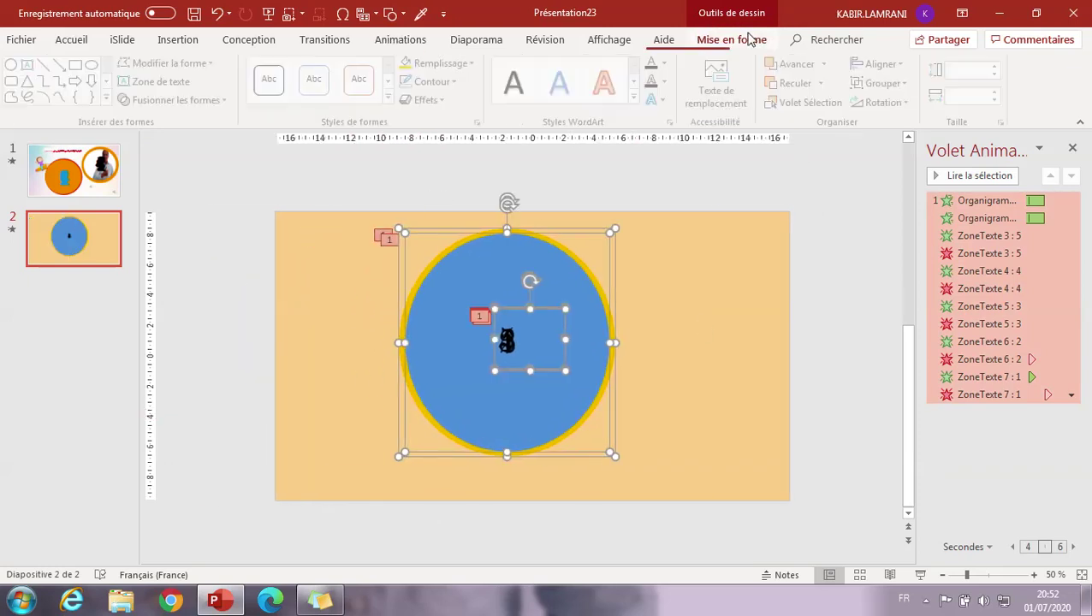
pyautogui.click(905, 65)
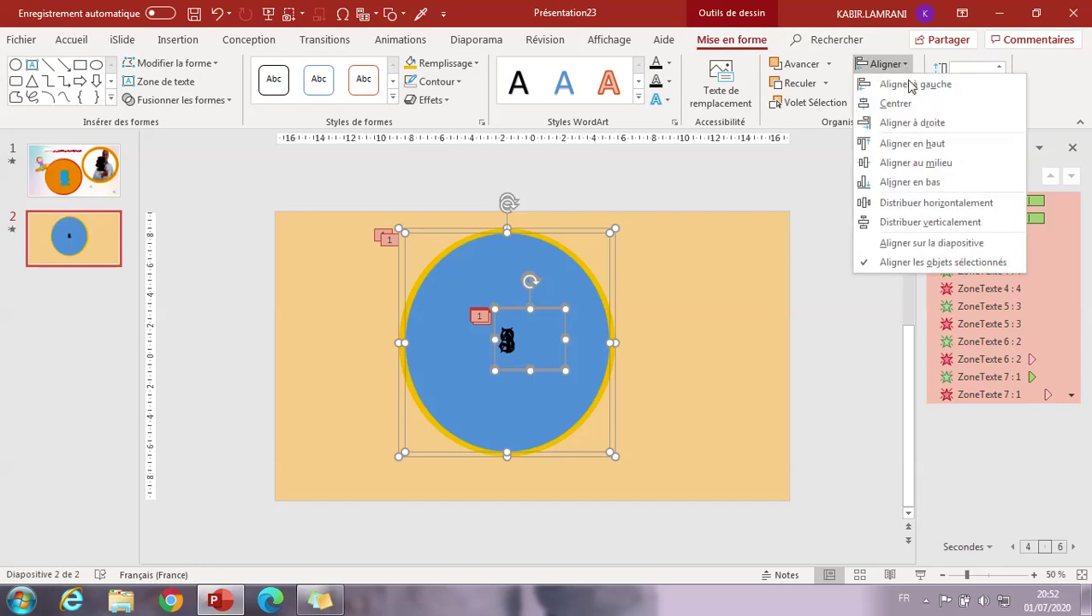
pyautogui.click(908, 103)
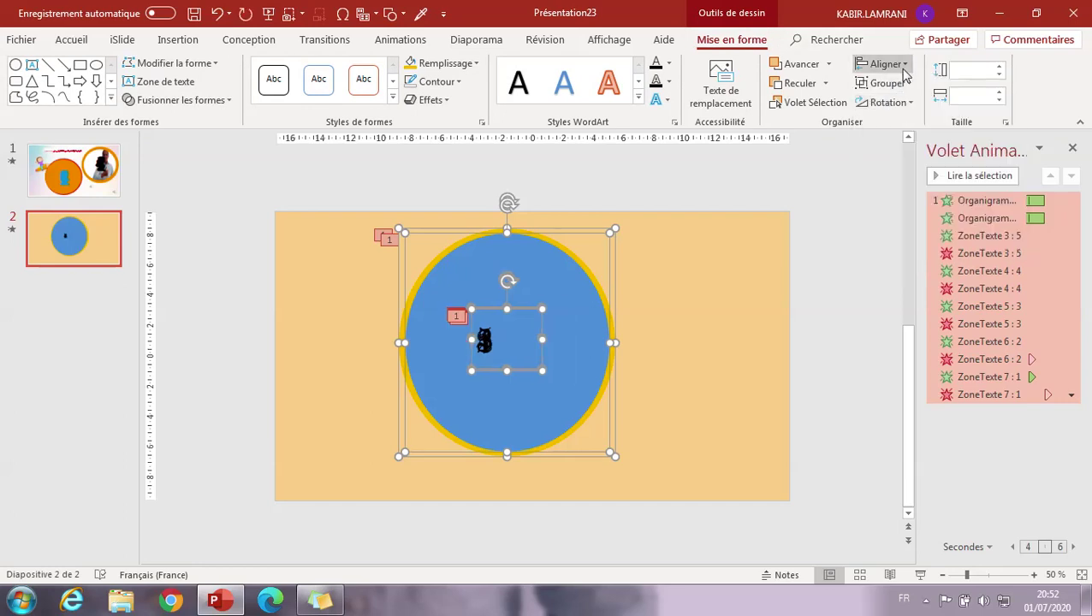
pyautogui.click(903, 68)
pyautogui.click(916, 162)
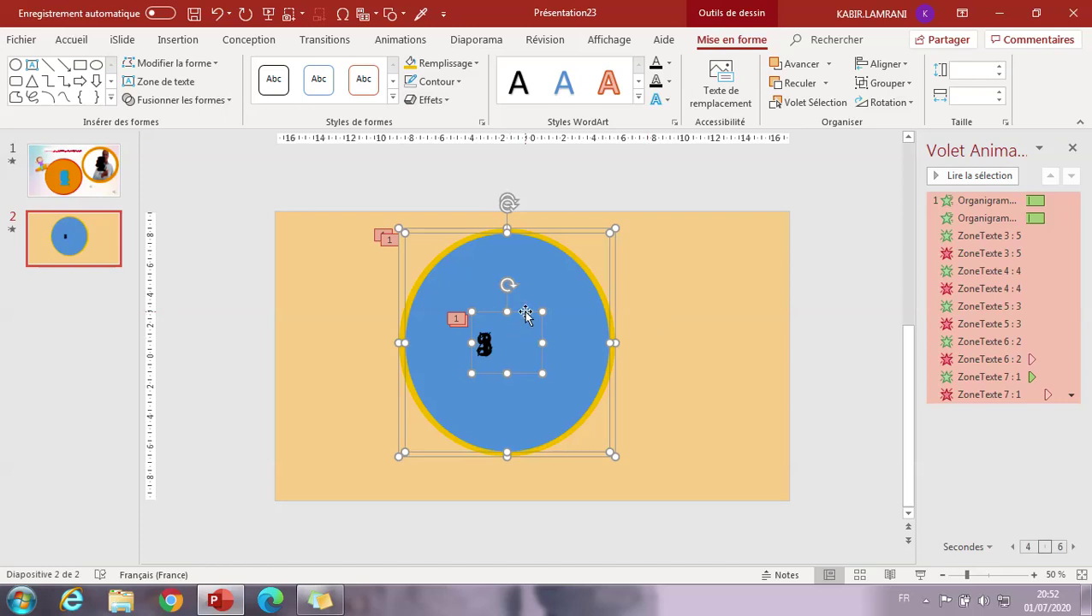
pyautogui.moveTo(524, 313); pyautogui.dragTo(530, 315)
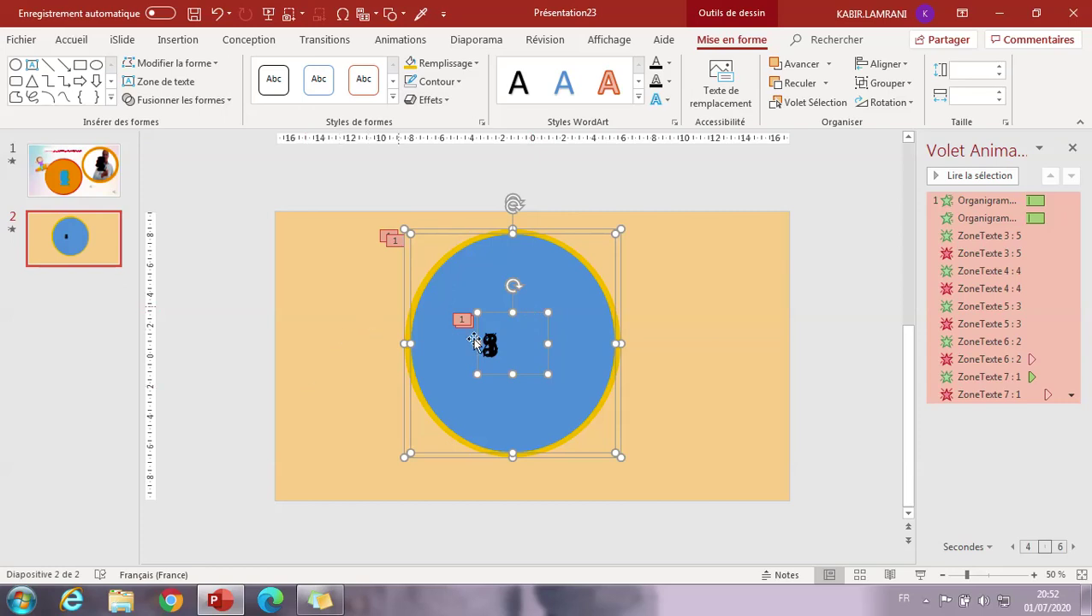
pyautogui.keyDown('shift'); pyautogui.click(523, 230); pyautogui.keyUp('shift')
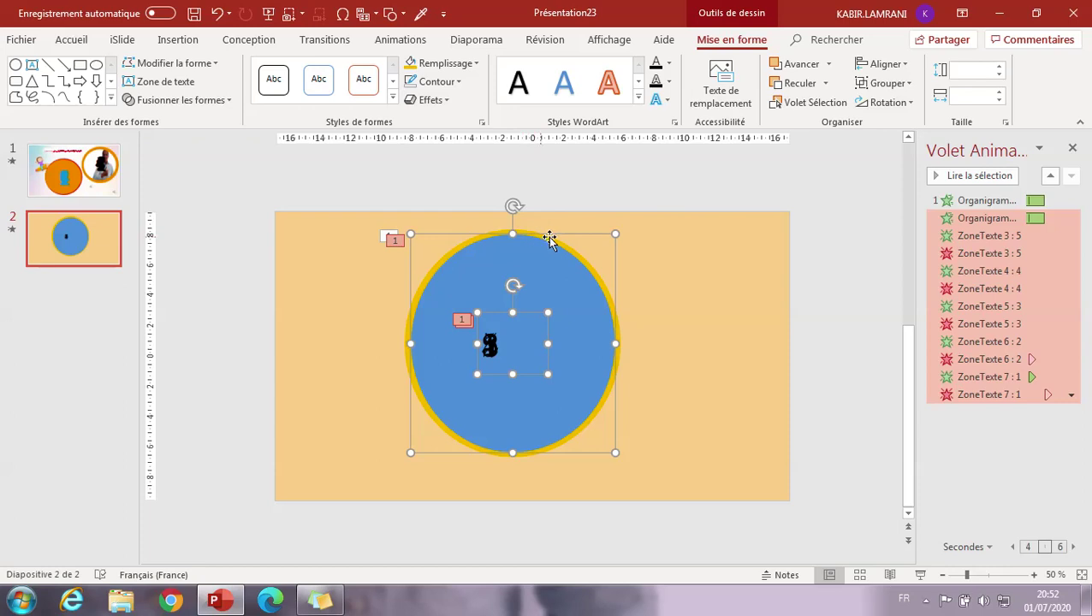
pyautogui.keyDown('shift'); pyautogui.click(551, 249); pyautogui.keyUp('shift')
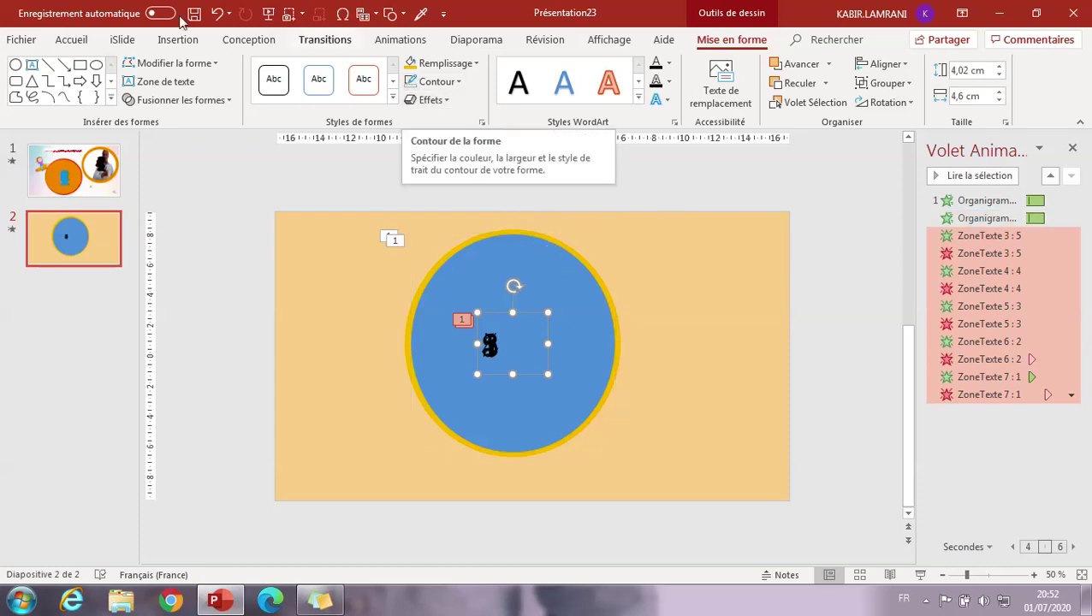
# Step: Enlarge the numbers to font size 166, reposition them in the circle, and play the preview
pyautogui.click(79, 43)
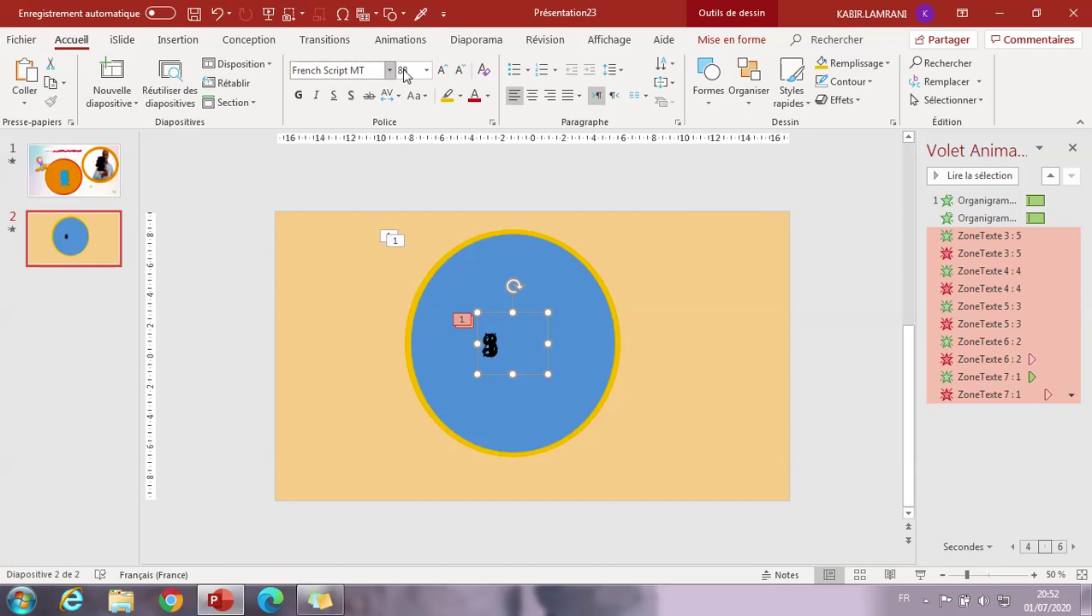
pyautogui.click(442, 71)
pyautogui.click(442, 71)
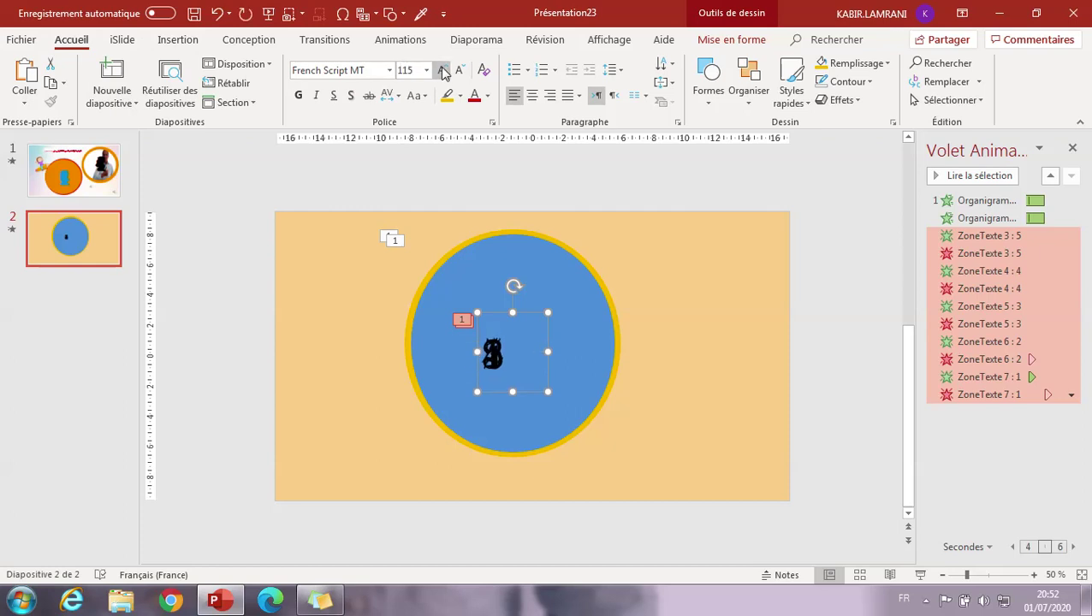
pyautogui.click(443, 71)
pyautogui.click(442, 71)
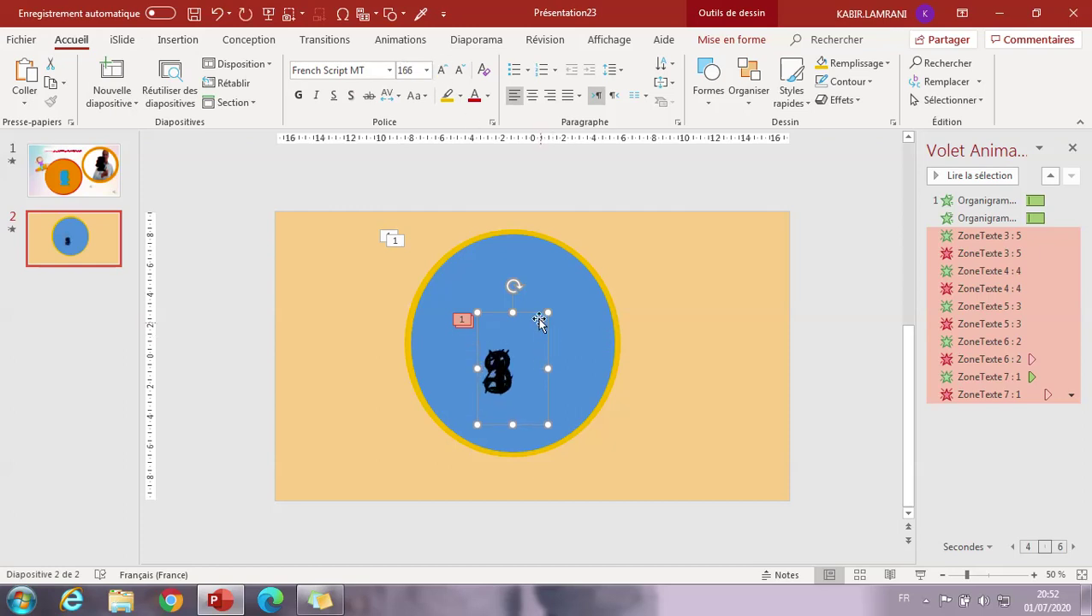
pyautogui.press('Escape')
pyautogui.moveTo(535, 303); pyautogui.dragTo(555, 281)
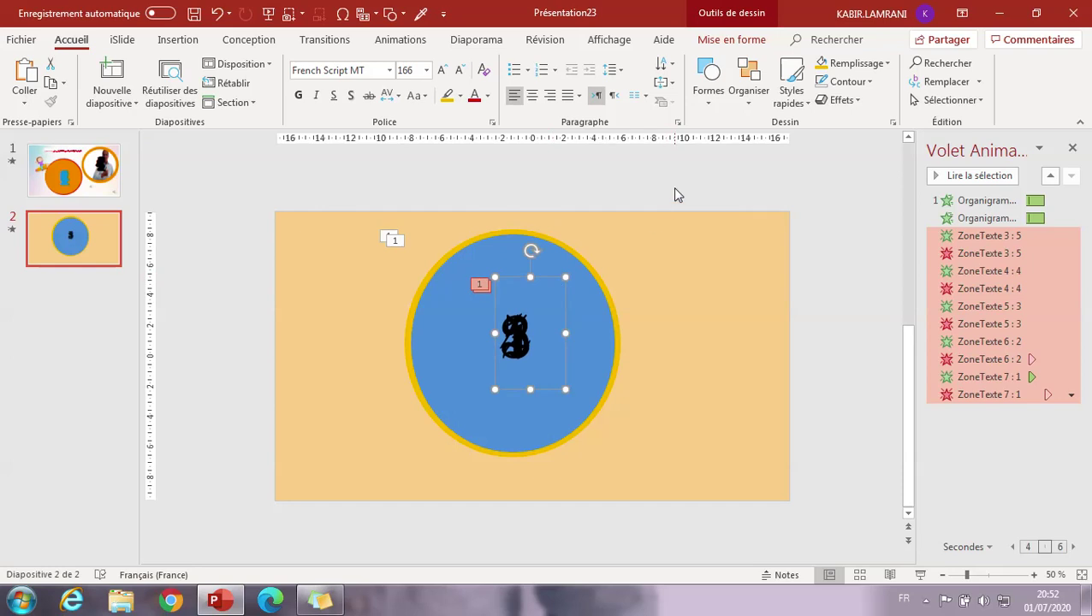
pyautogui.click(675, 195)
pyautogui.click(962, 175)
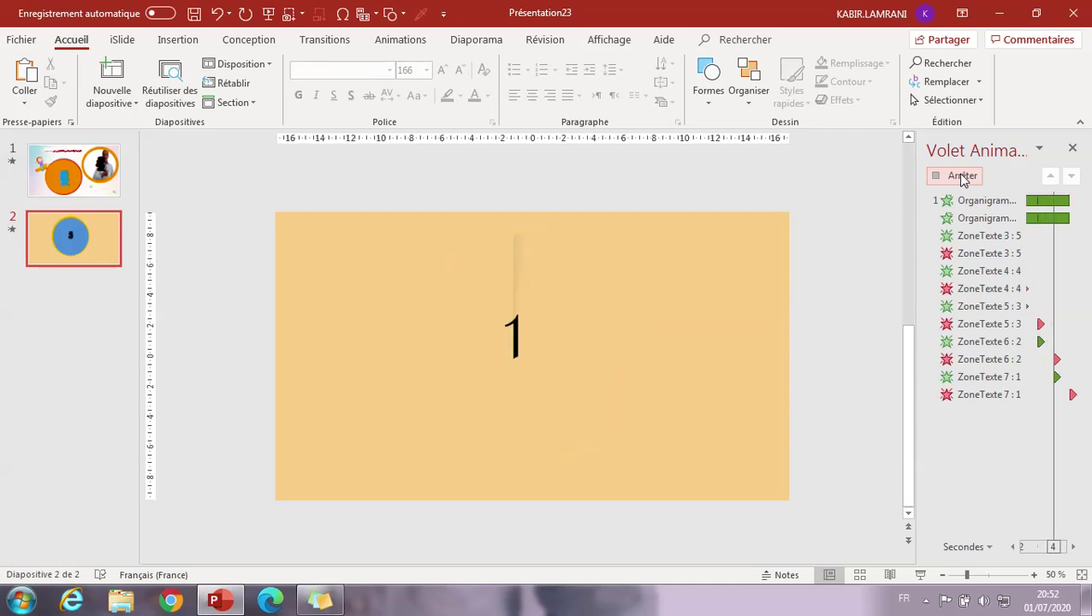
# Step: Stop the countdown animation preview in the Animation Pane
pyautogui.click(961, 176)
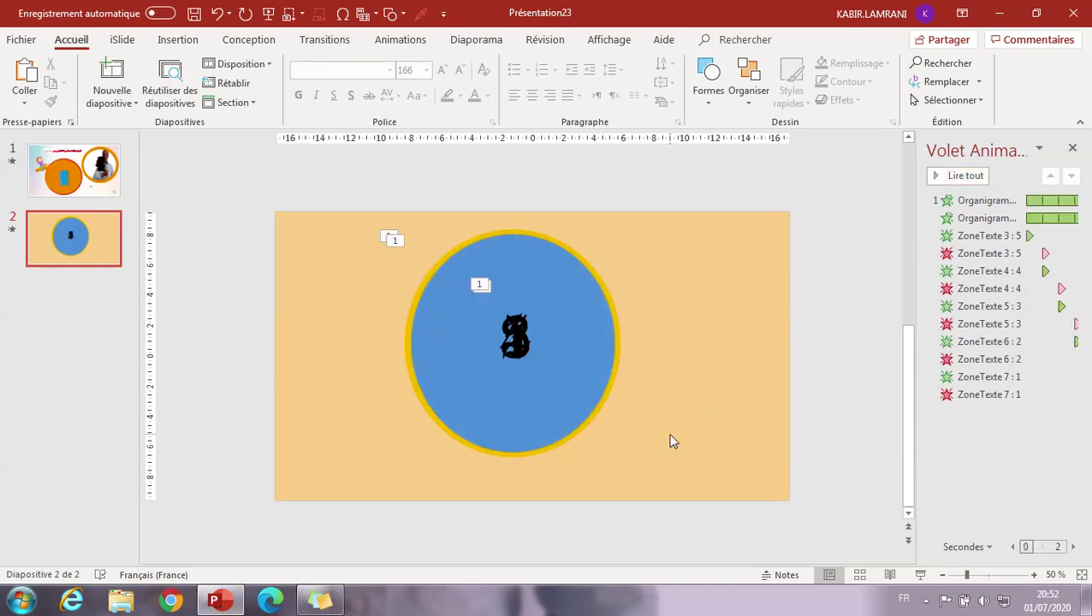
pyautogui.moveTo(496, 8)
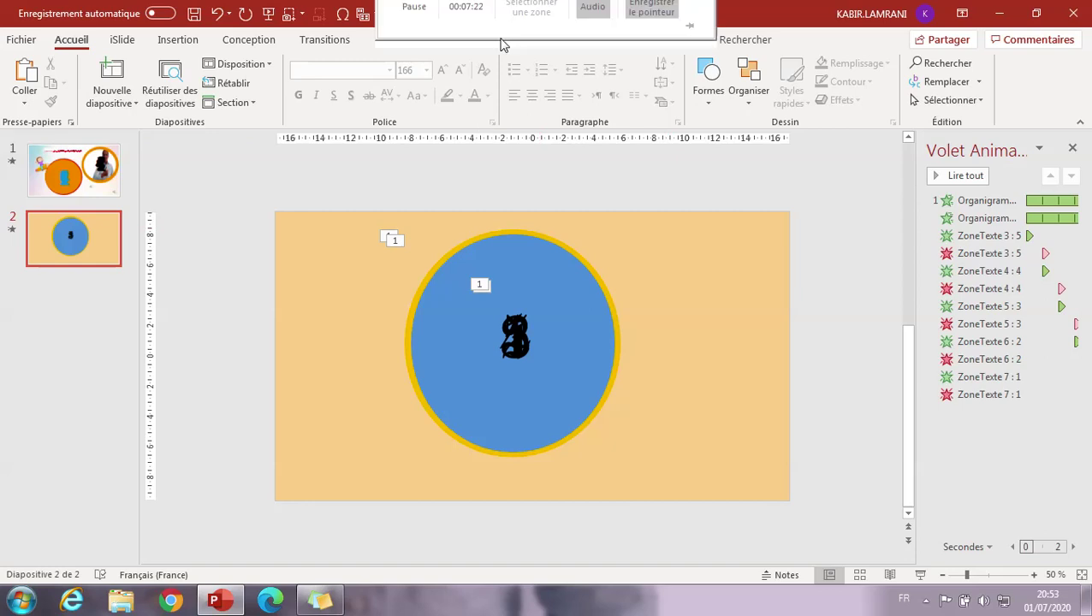